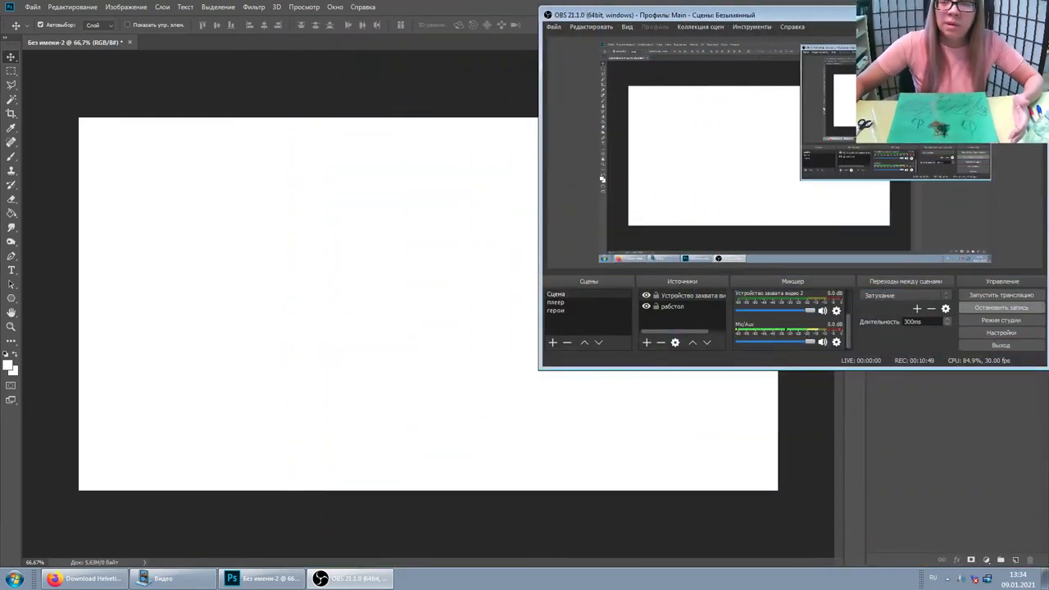
Bring Photoshop in front of OBS and open the Fill dialog for the background.
left_click(899, 426)
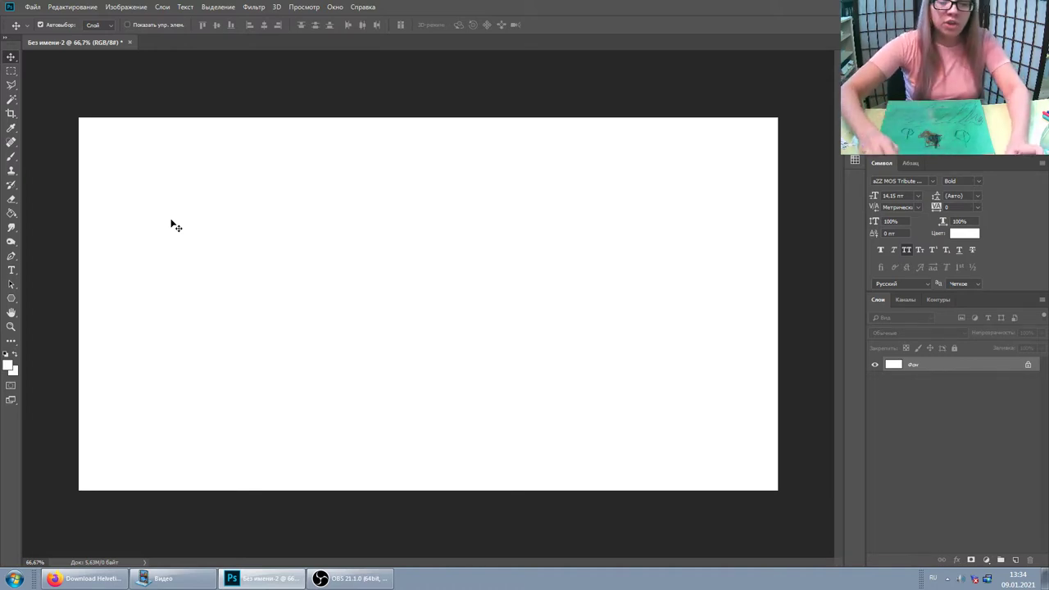
key("i")
key("shift+F5")
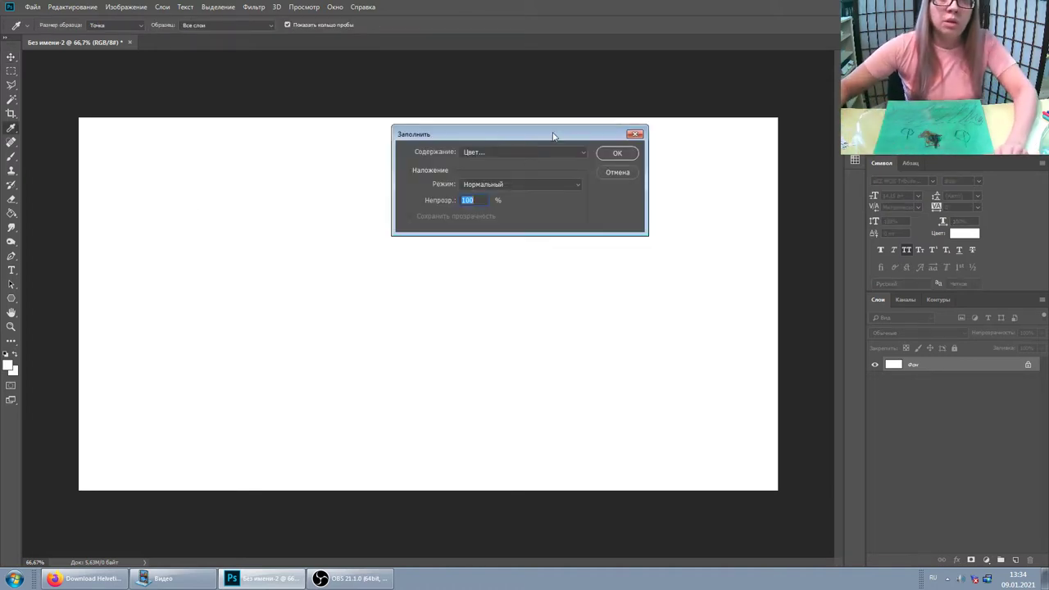
Fill the Background layer with the bright cyan sky colour 6cc4e8.
left_click(487, 184)
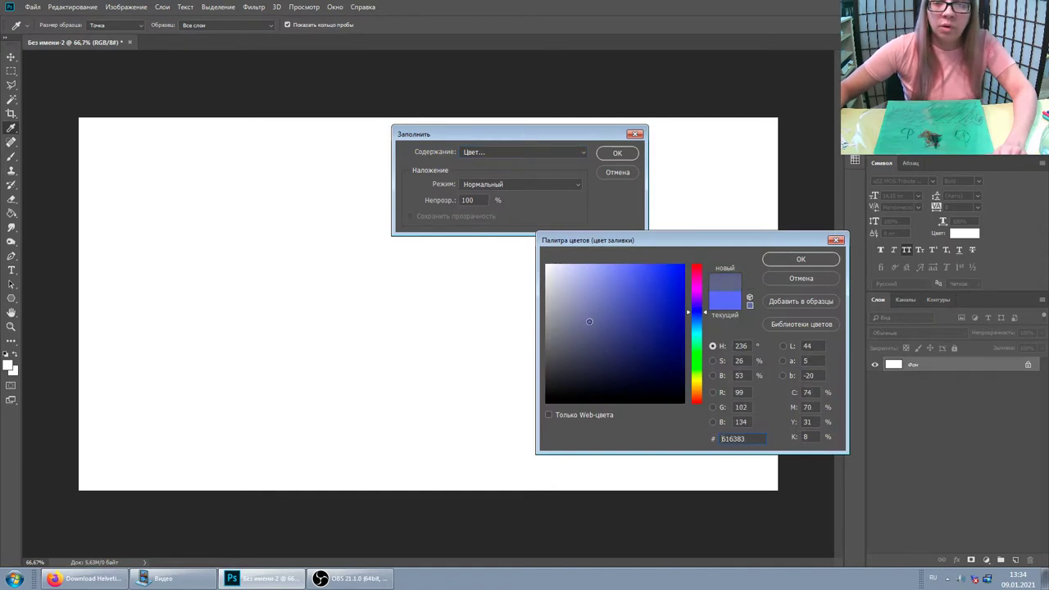
left_click_drag(707, 348, 701, 331)
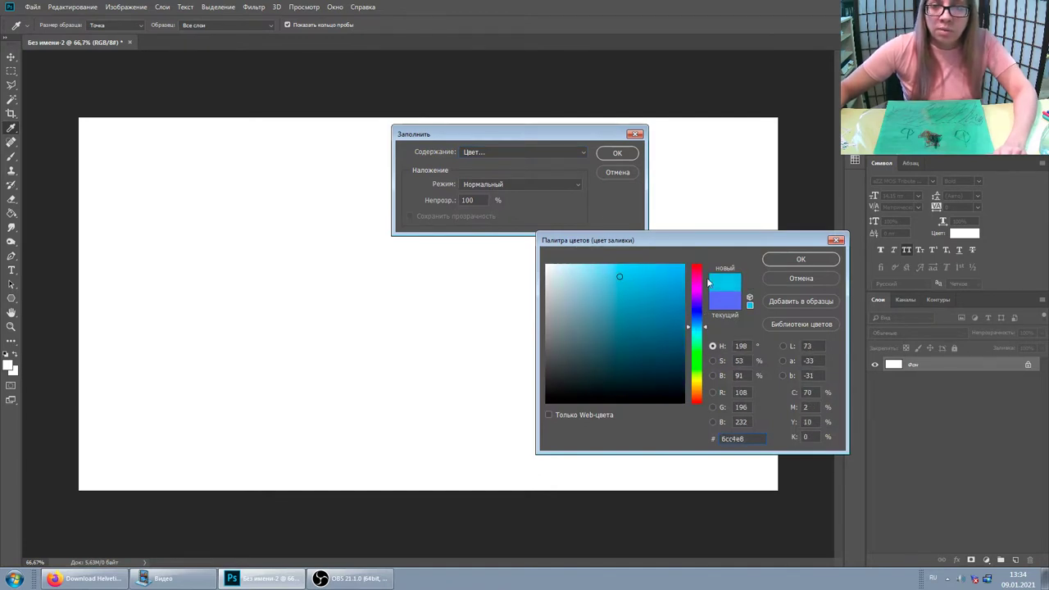
left_click(800, 261)
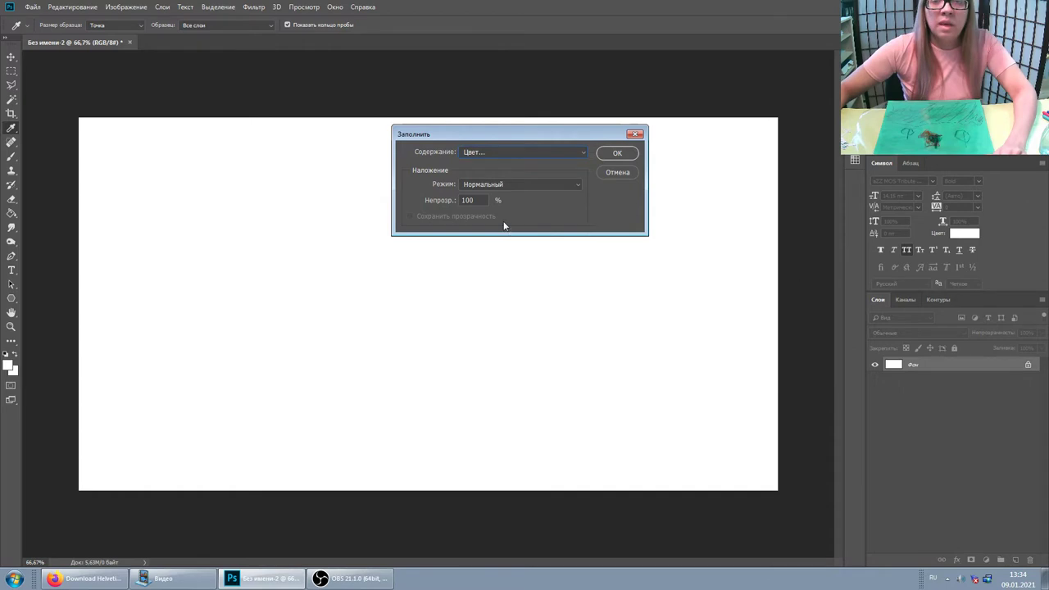
left_click(618, 154)
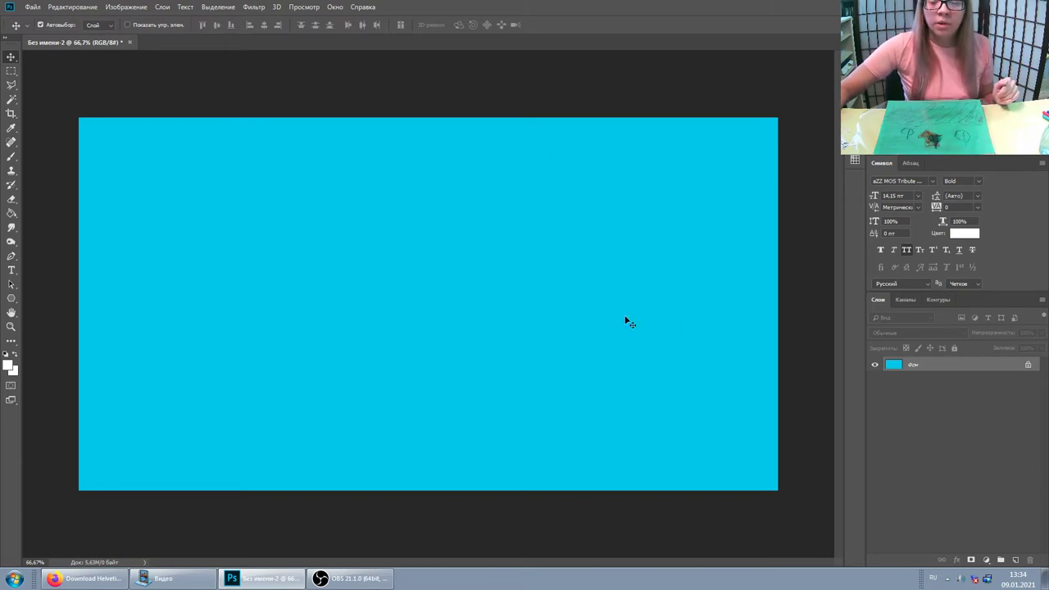
Add a new layer and set up a large brush with a green foreground colour.
left_click(11, 158)
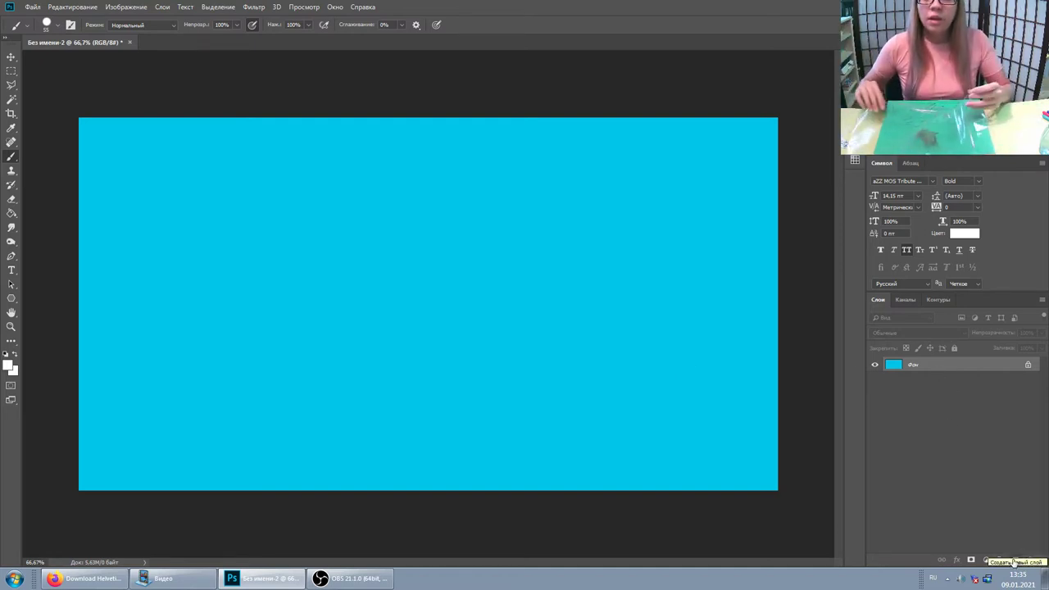
left_click(1014, 561)
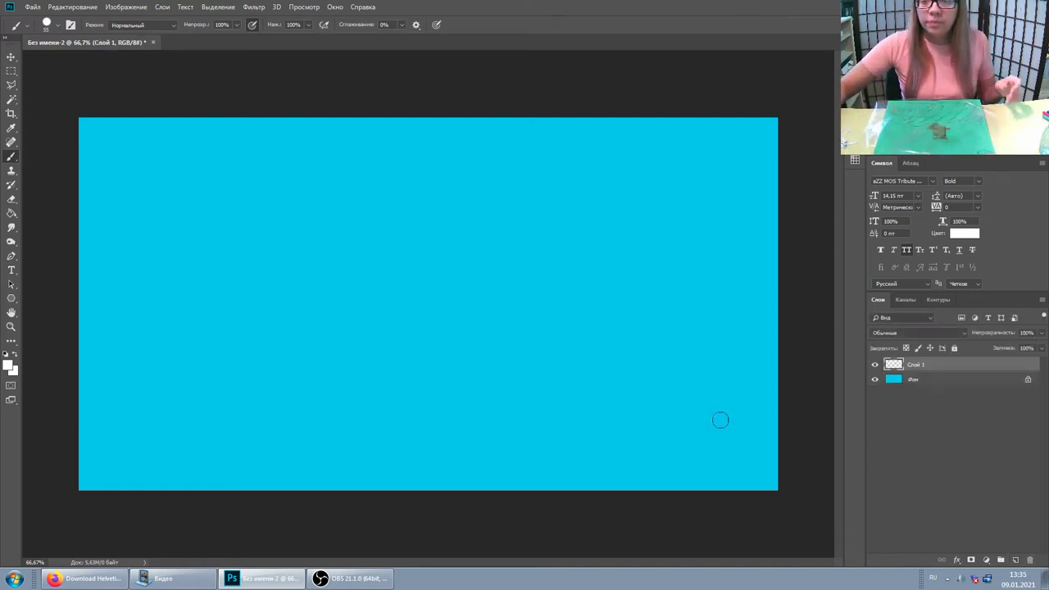
left_click(10, 365)
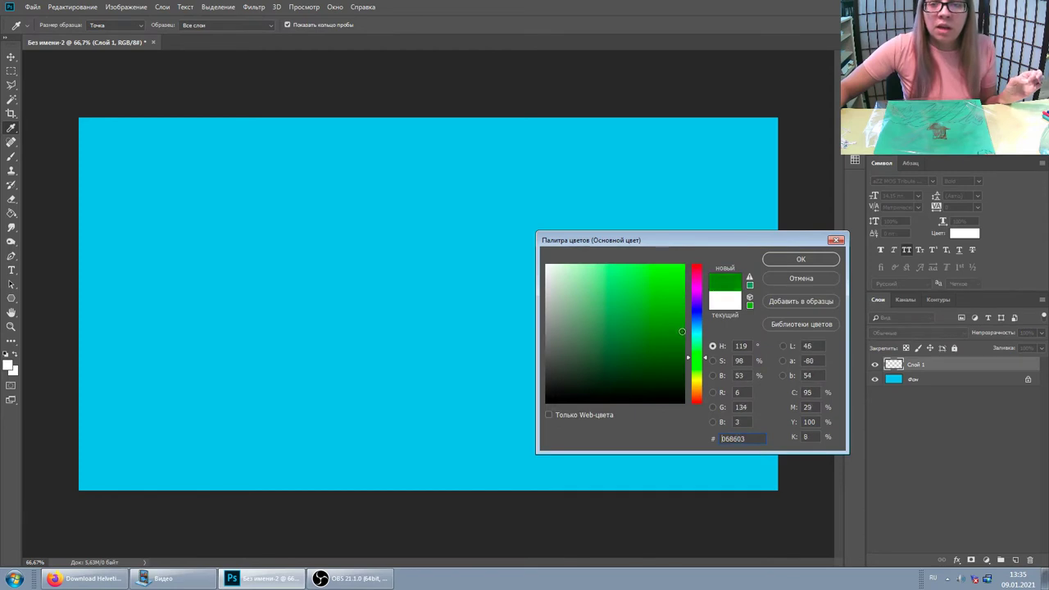
left_click(784, 267)
key("b")
right_click(159, 348)
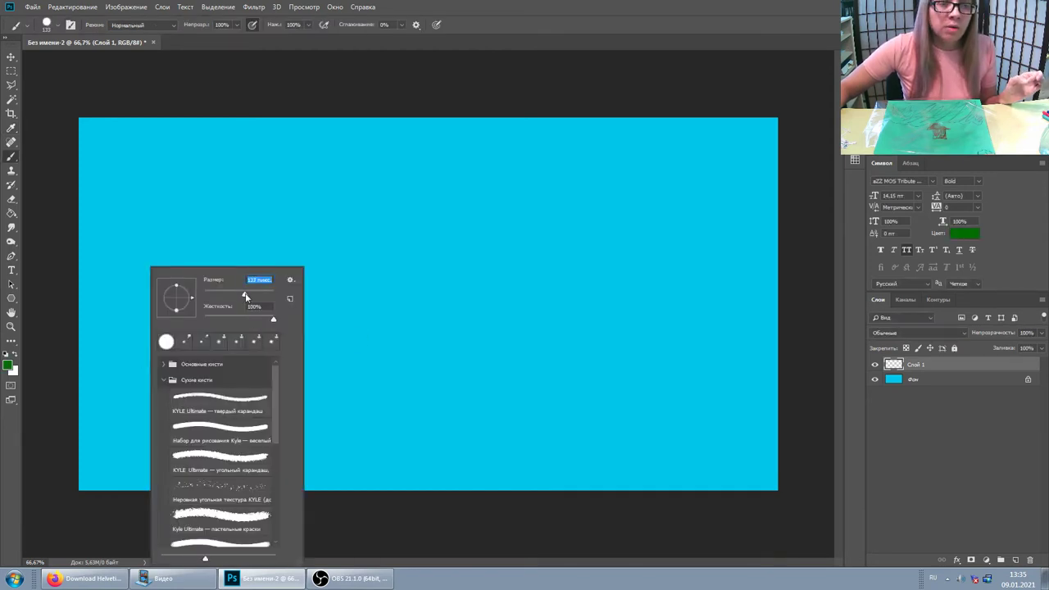
key("Return")
Paint solid green rolling hills across the lower part of the canvas.
mouse_move(50, 365)
left_mouse_down()
mouse_move(670, 358)
mouse_move(527, 389)
left_mouse_up()
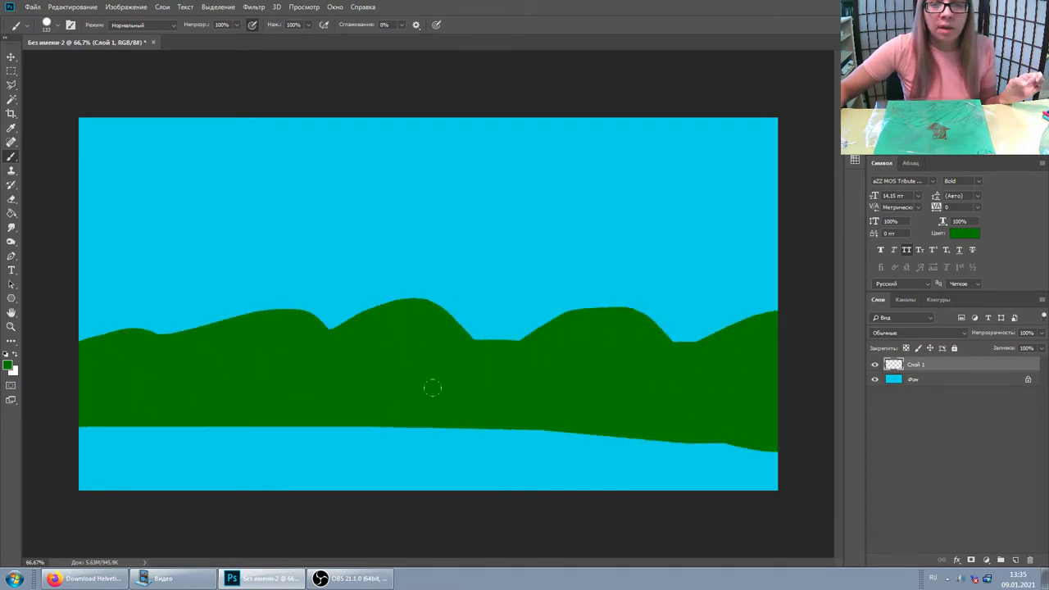
mouse_move(368, 392)
left_mouse_down()
mouse_move(73, 455)
mouse_move(782, 459)
left_mouse_up()
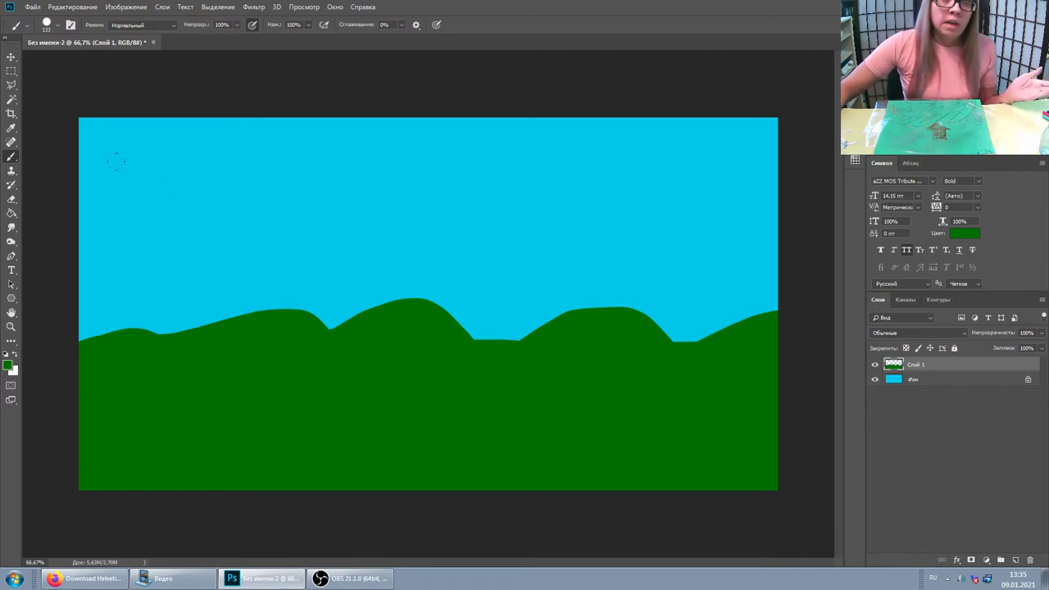
key("v")
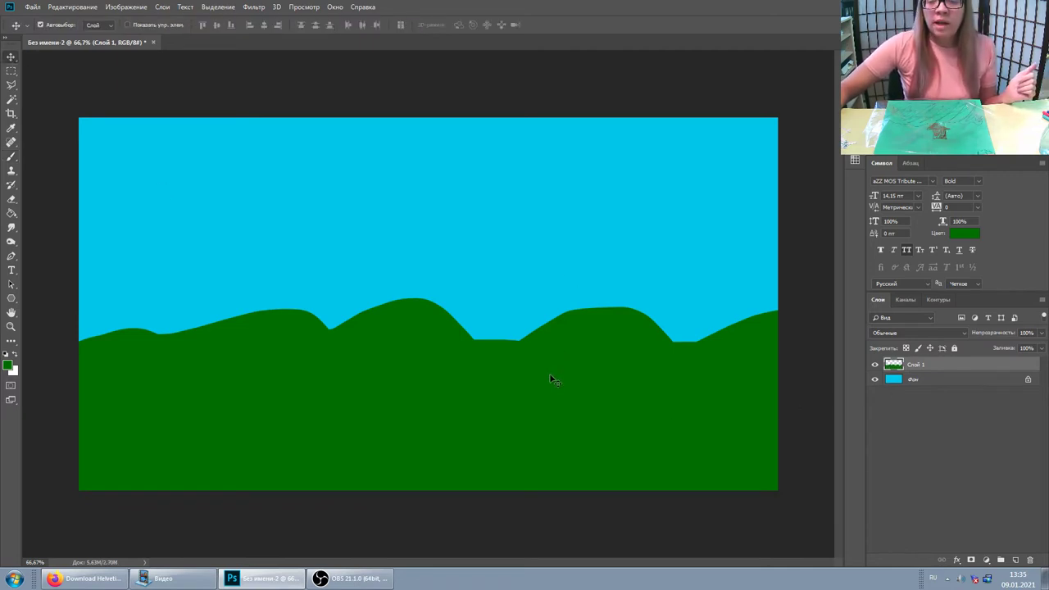
Lower the green hills to the bottom edge, hide their layer, and select the background.
left_click_drag(551, 378, 551, 350)
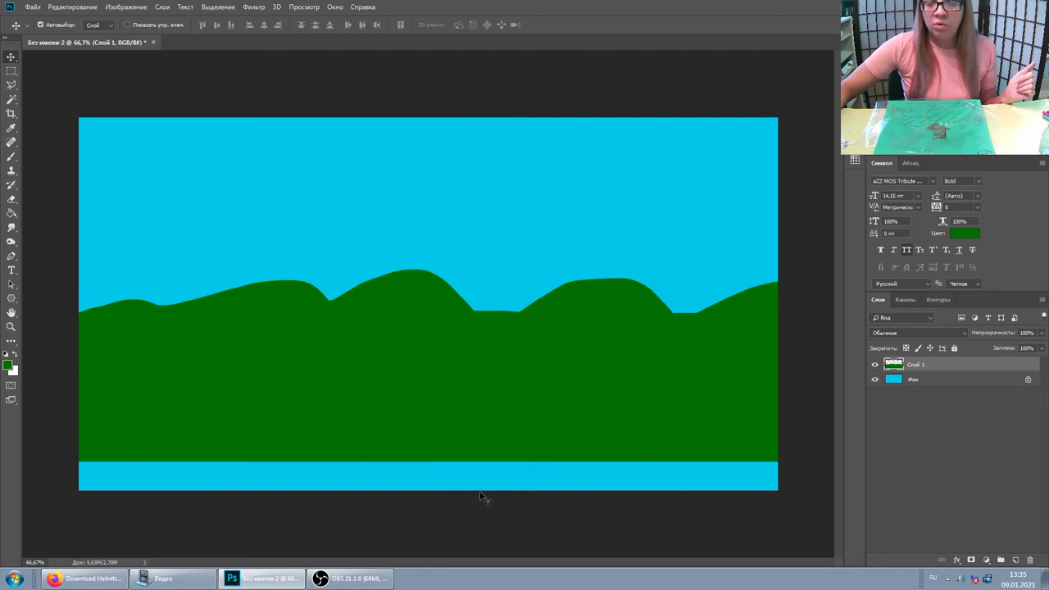
left_click_drag(610, 374, 611, 474)
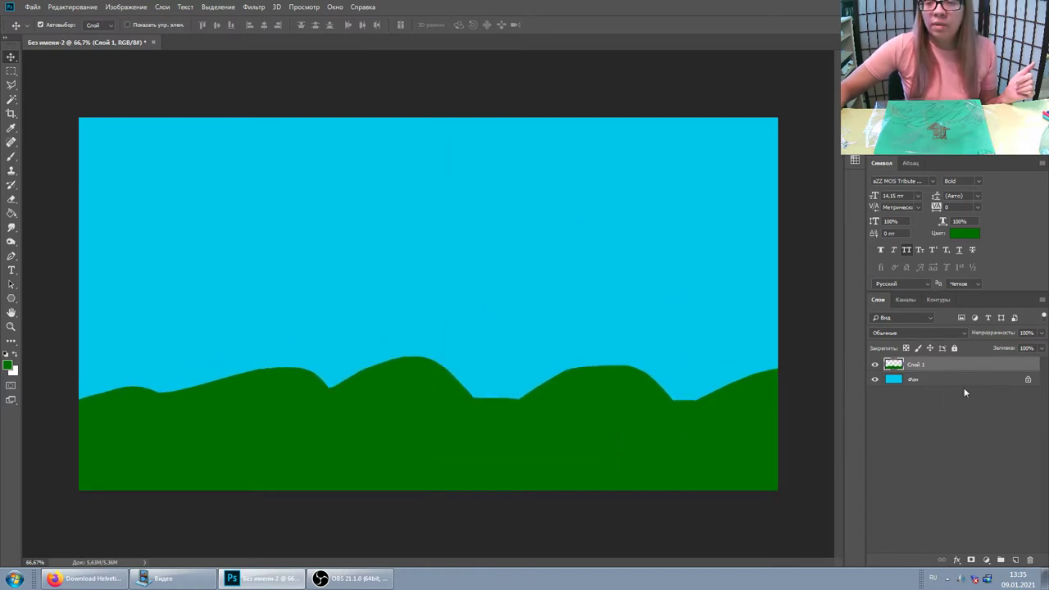
left_click(874, 364)
left_click(550, 373)
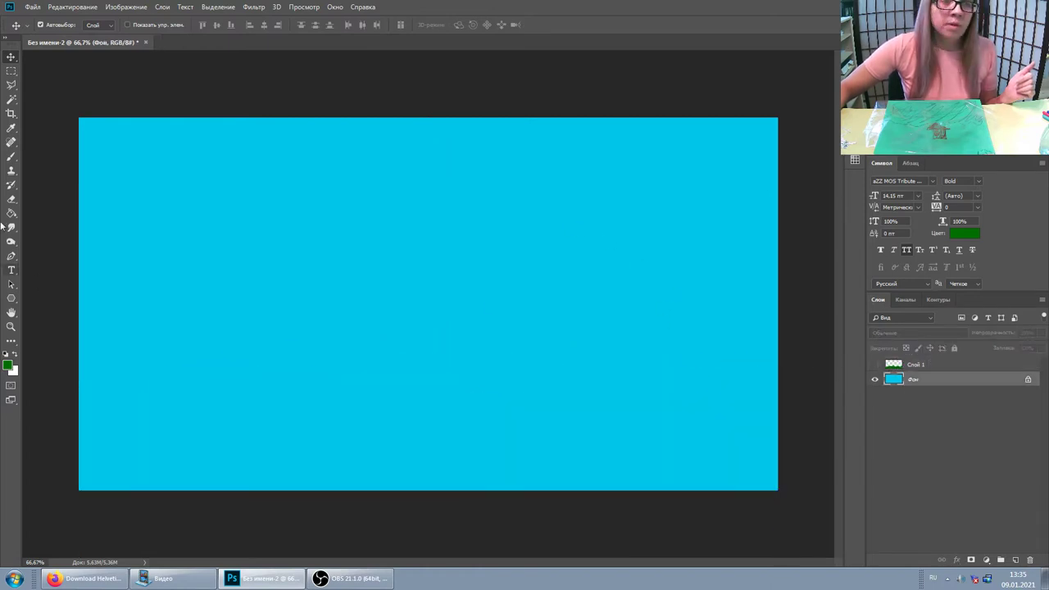
Paint test hills directly on the background and marquee a thin strip of them.
left_click(12, 156)
mouse_move(40, 328)
left_mouse_down()
mouse_move(708, 321)
mouse_move(81, 348)
mouse_move(347, 286)
mouse_move(591, 385)
mouse_move(508, 433)
mouse_move(566, 480)
left_mouse_up()
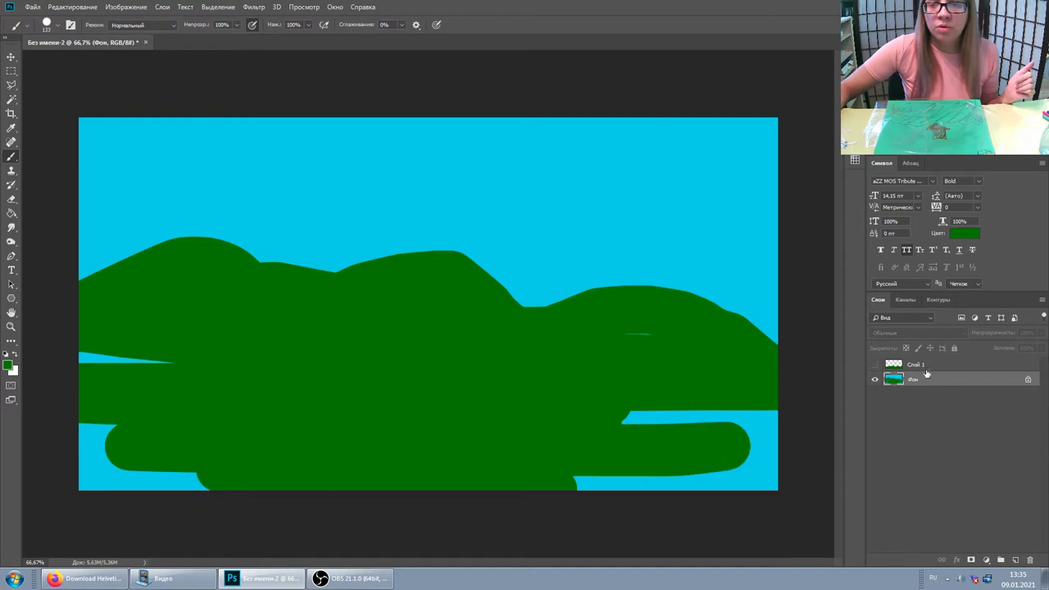
left_click(11, 70)
left_click_drag(358, 282, 353, 343)
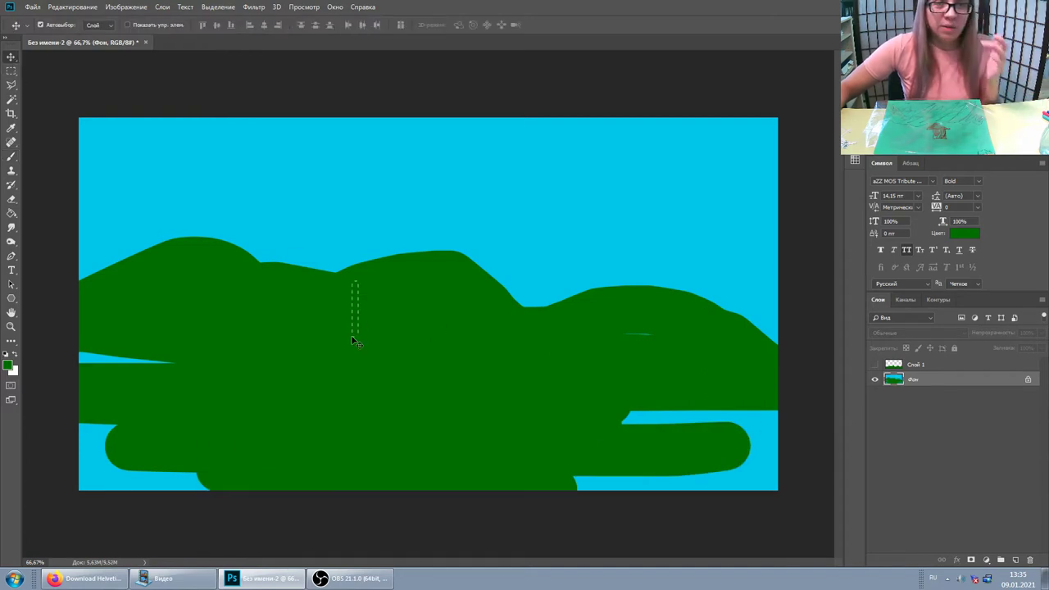
key("v")
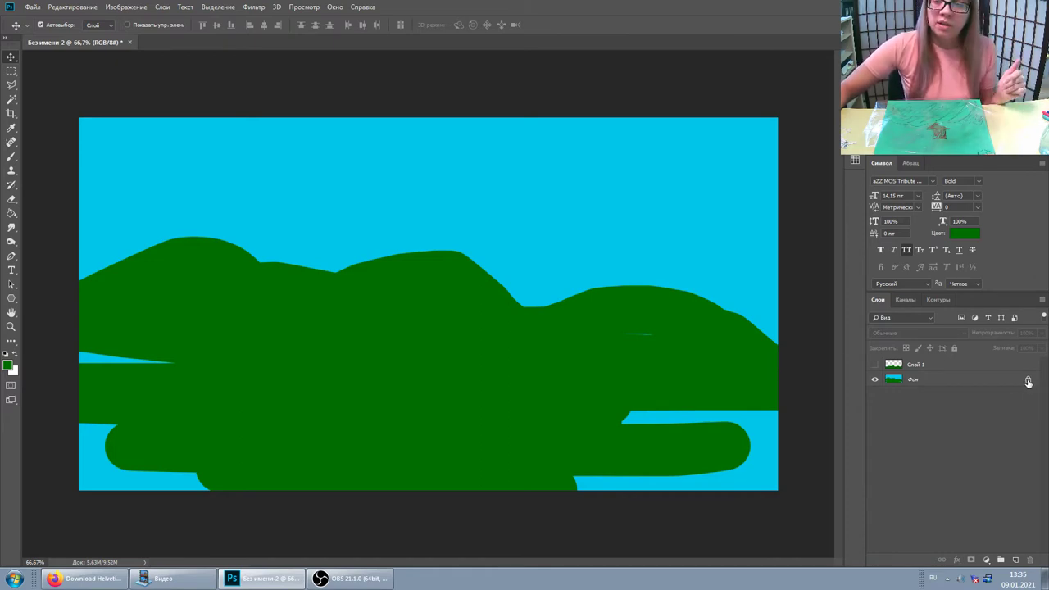
Unlock and shift the background as a demo, undo to plain cyan, and show the hills.
left_click(1028, 381)
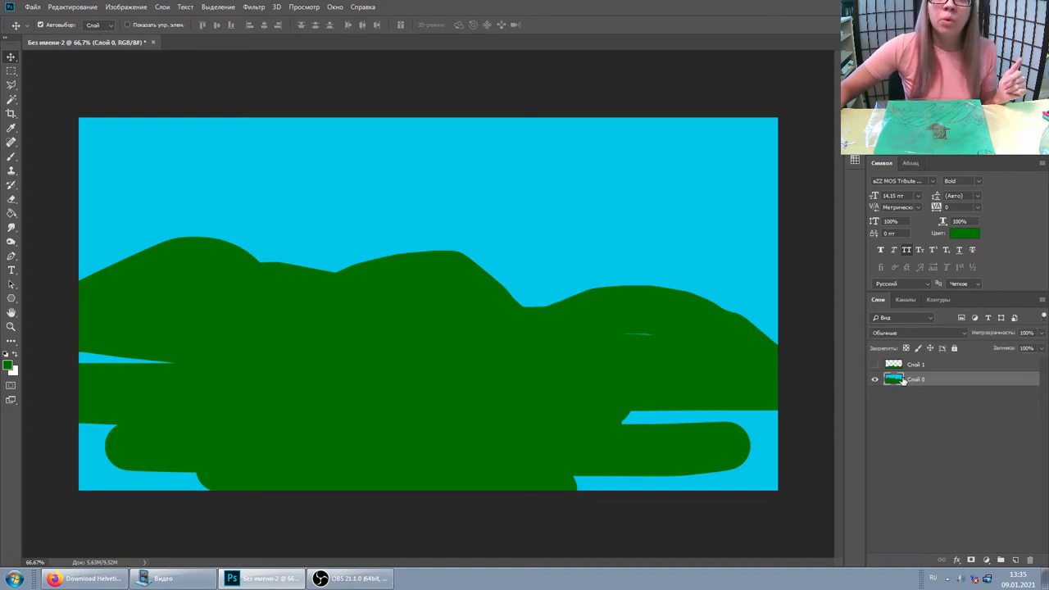
left_click_drag(548, 287, 655, 342)
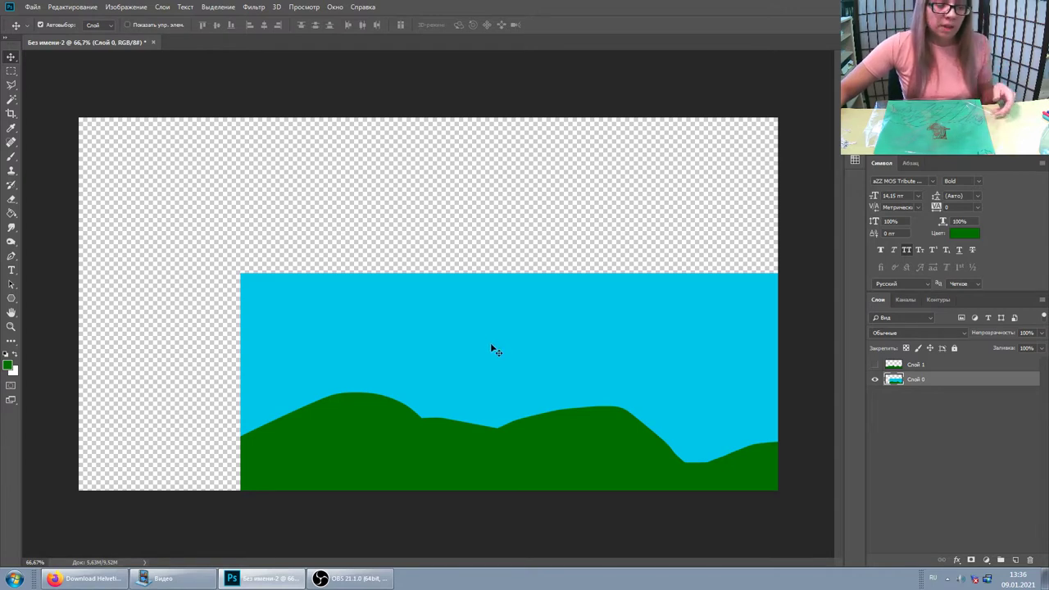
left_click_drag(468, 351, 302, 184)
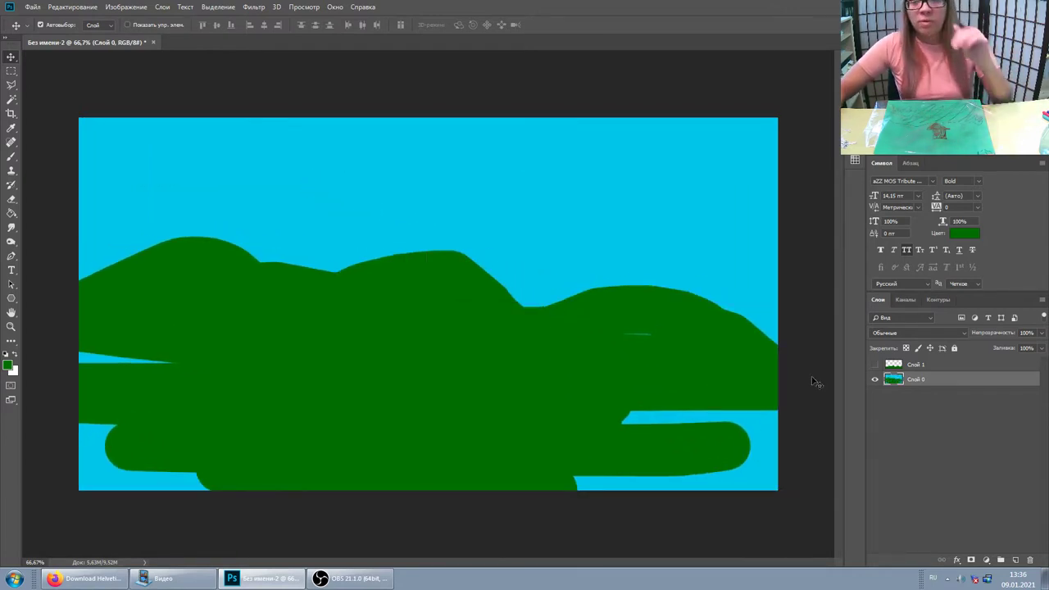
left_click(944, 396)
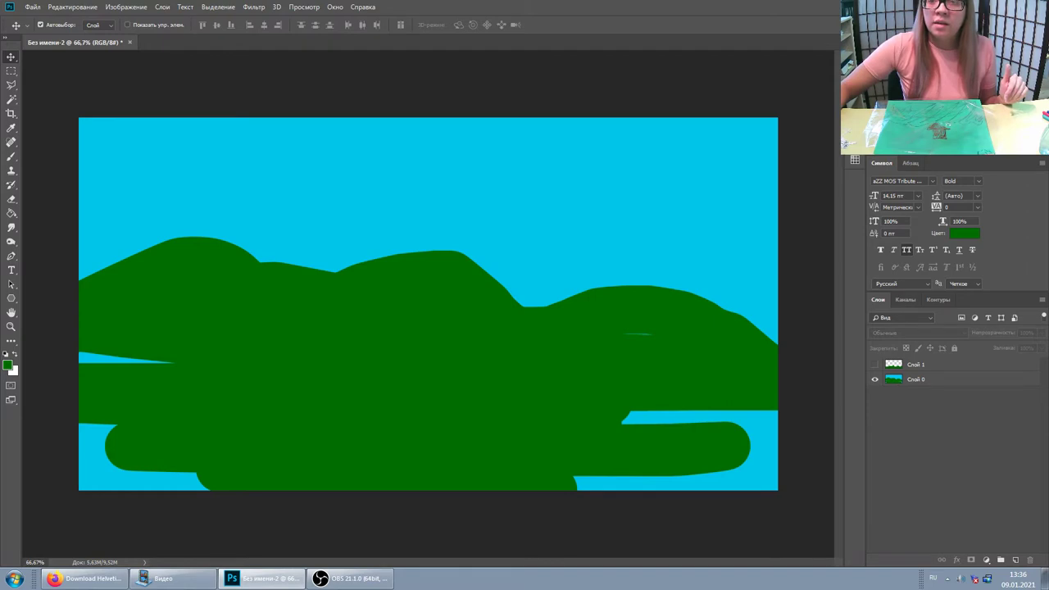
key("ctrl+z")
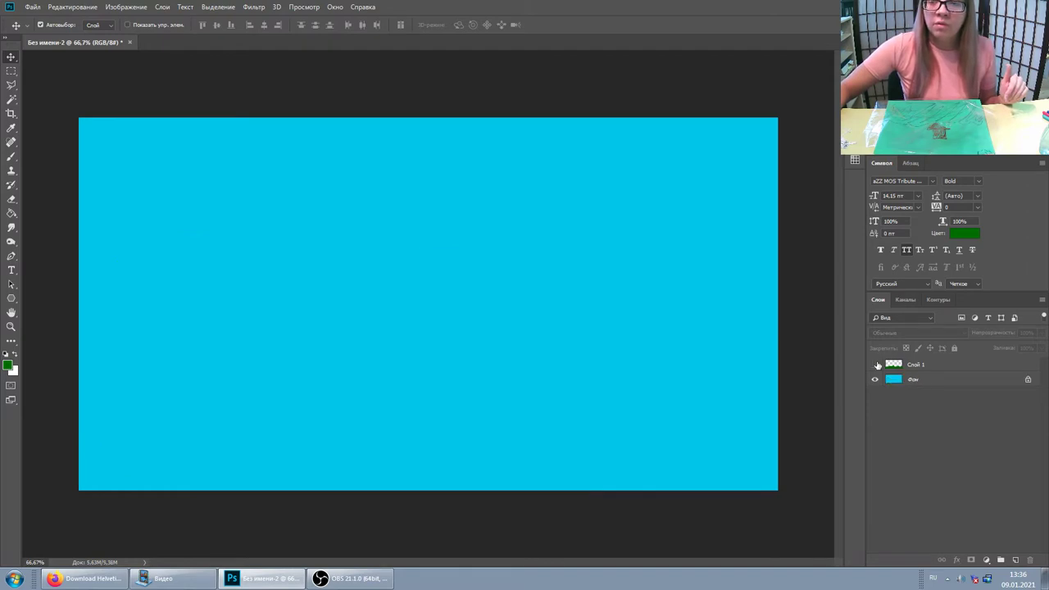
left_click(876, 365)
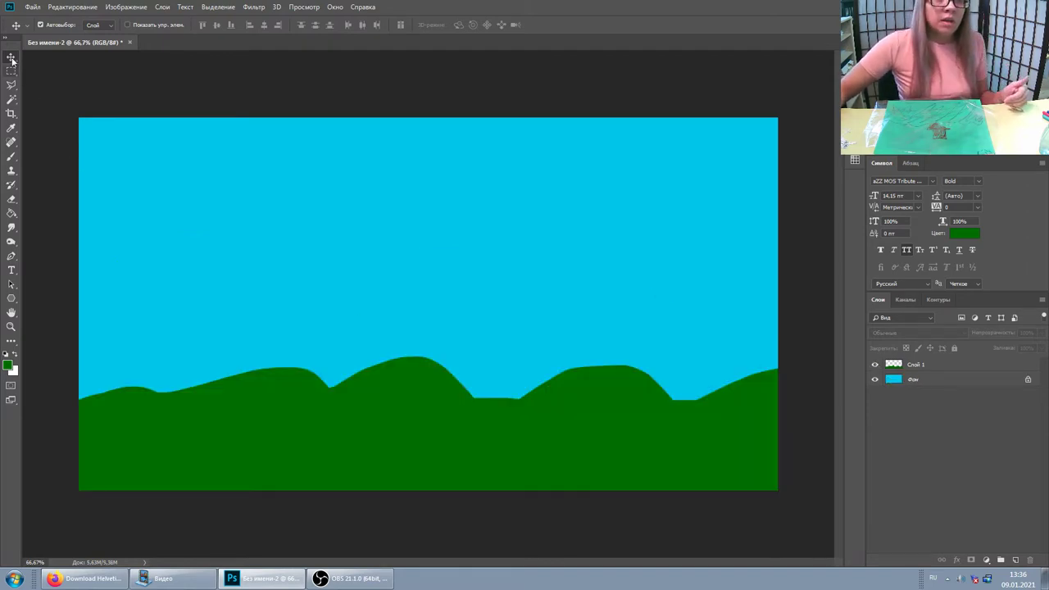
Select Слой 1 and drag the green hills slightly higher on the canvas.
left_click(915, 365)
left_click_drag(525, 438, 522, 404)
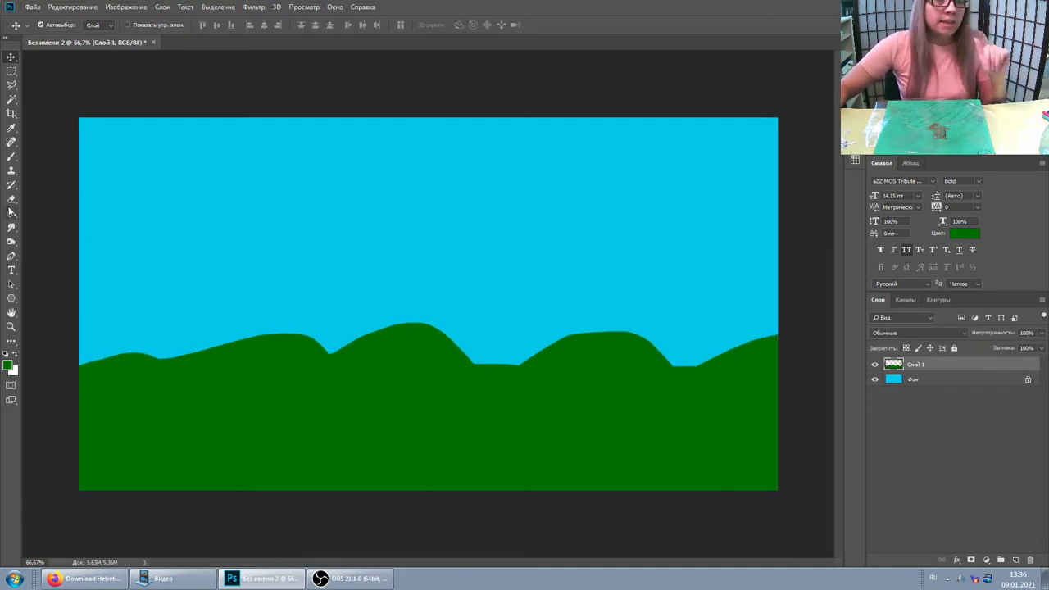
left_click(11, 156)
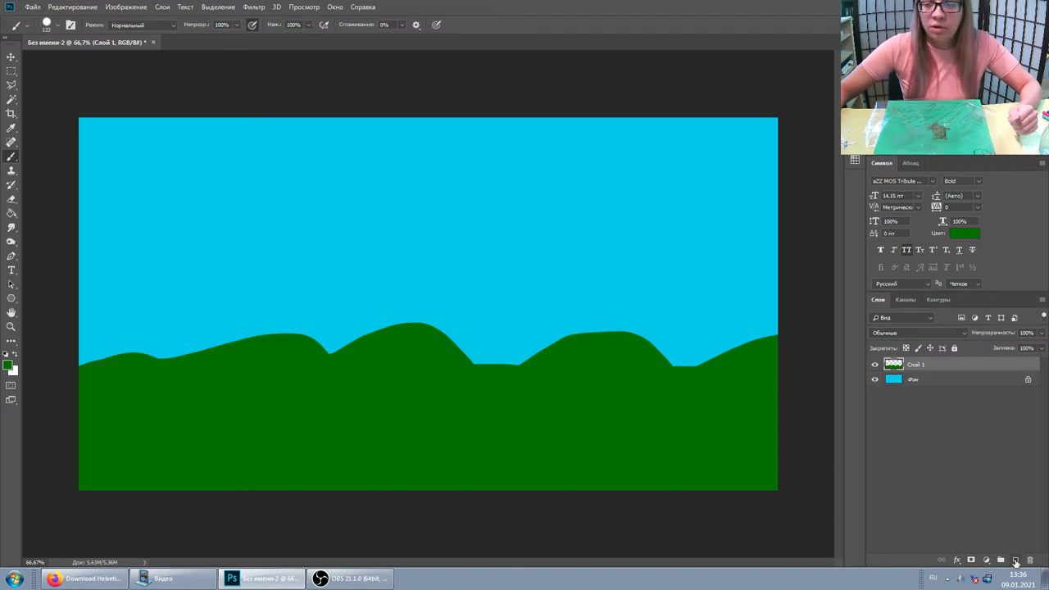
Add a new layer and choose a darker green brush colour for the trees.
left_click(1016, 560)
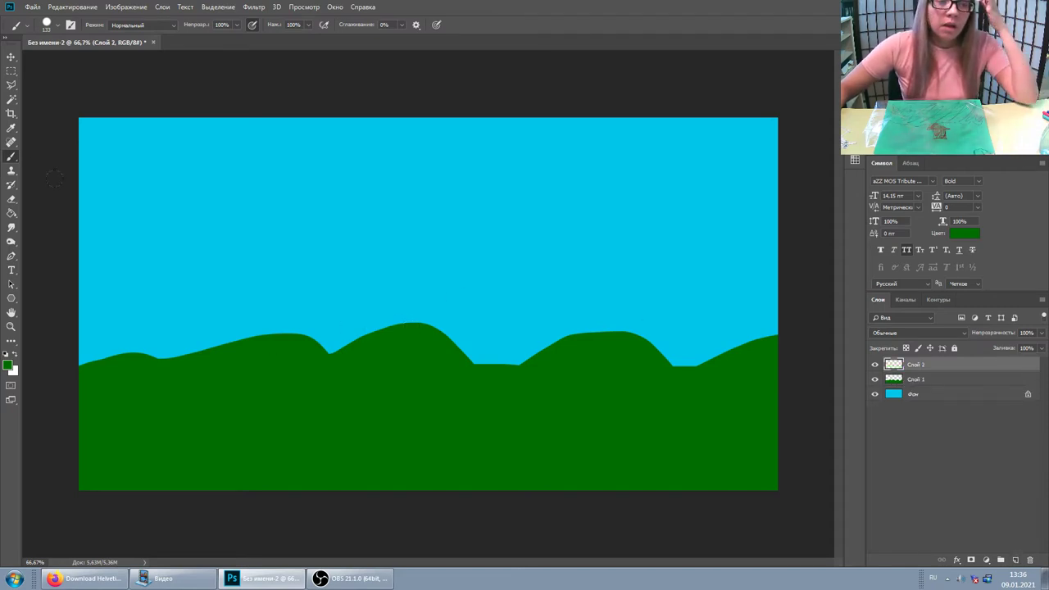
left_click(10, 364)
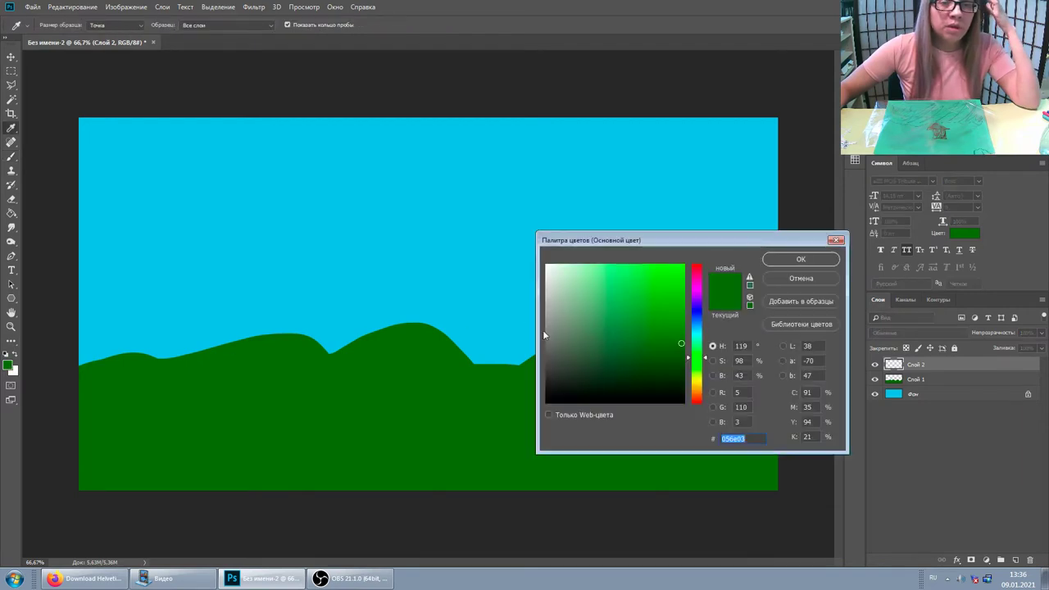
left_click(661, 370)
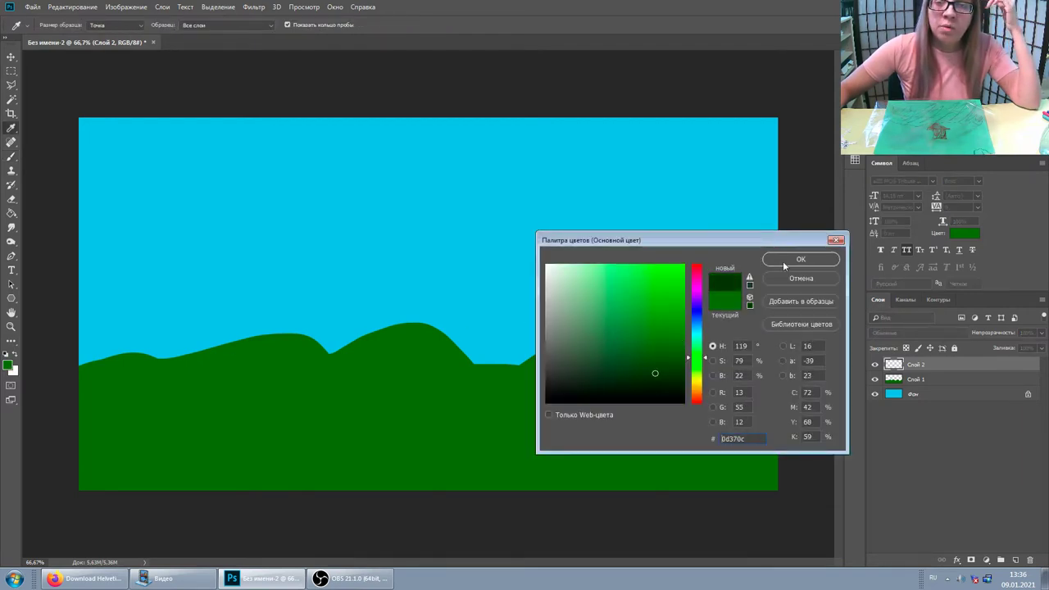
left_click(783, 263)
key("b")
right_click(281, 296)
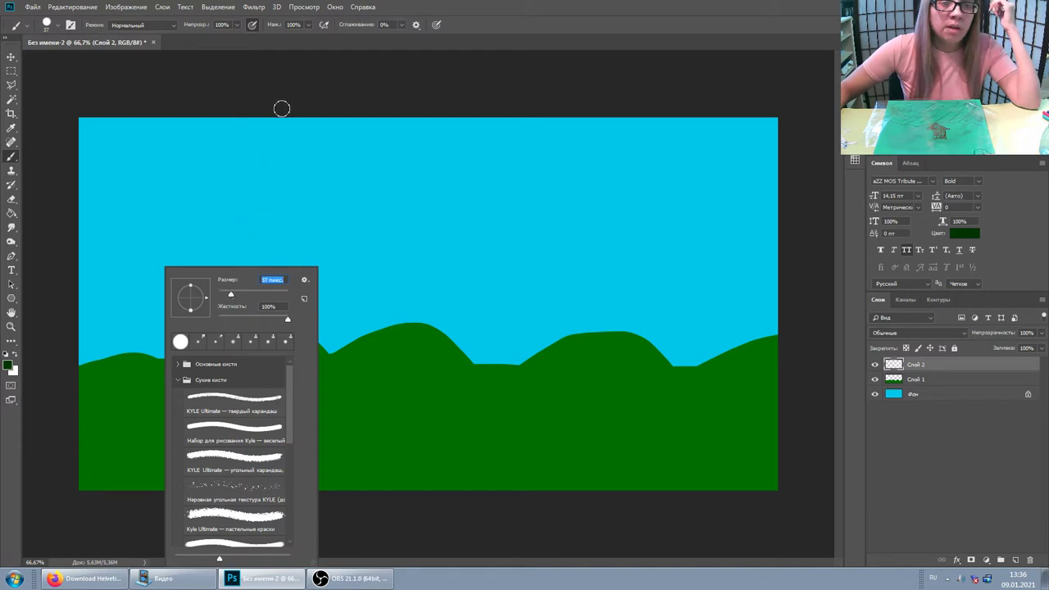
left_click(281, 108)
Paint a tall narrow tree at left and a broad rounded tree mid-canvas.
mouse_move(203, 422)
left_mouse_down()
mouse_move(218, 374)
mouse_move(215, 413)
left_mouse_up()
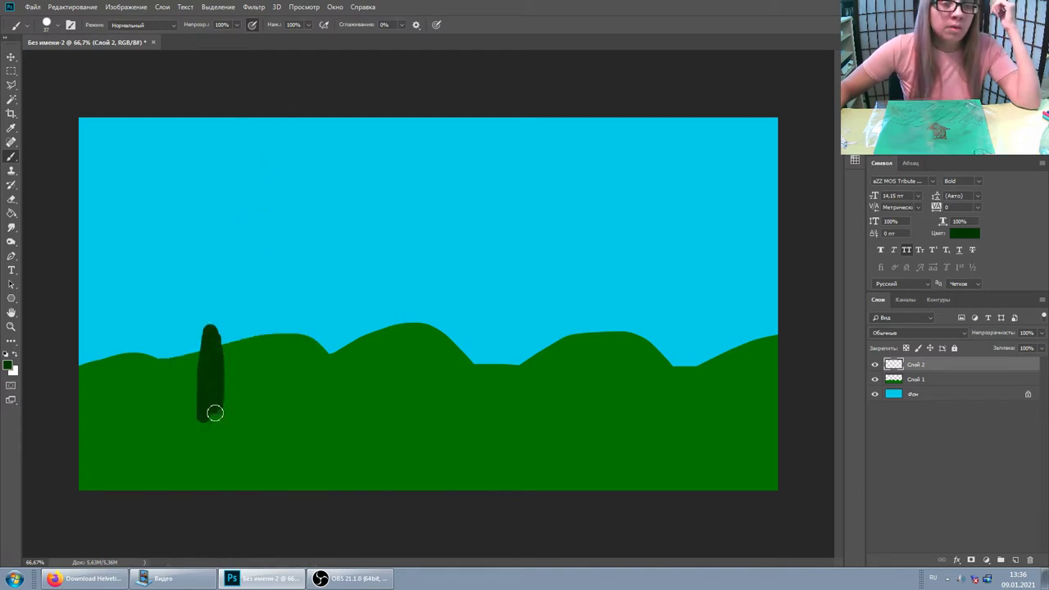
mouse_move(177, 354)
left_mouse_down()
mouse_move(200, 258)
mouse_move(229, 299)
mouse_move(210, 358)
mouse_move(210, 299)
left_mouse_up()
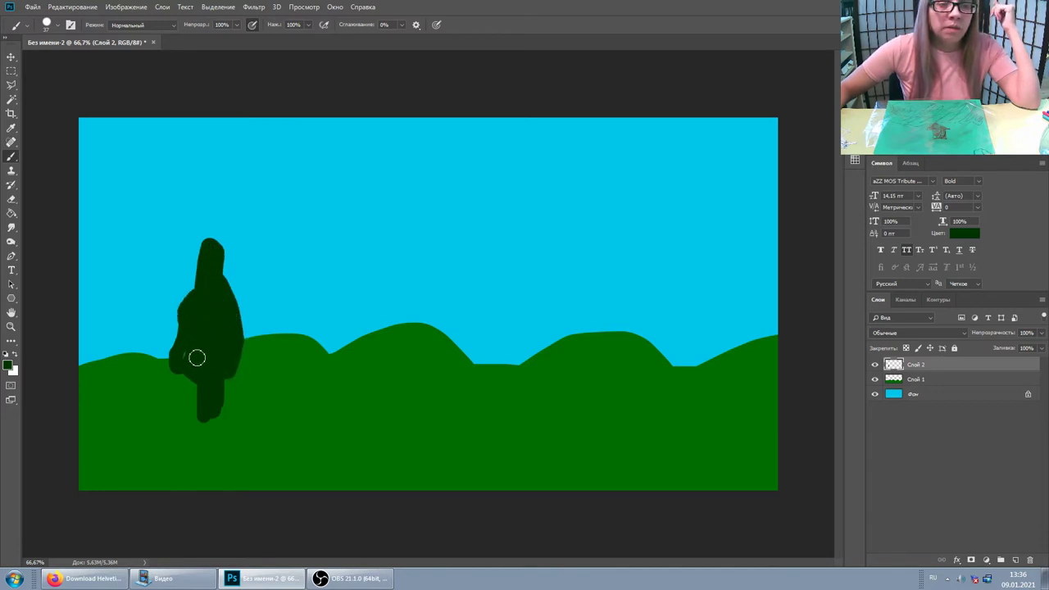
mouse_move(419, 433)
left_mouse_down()
mouse_move(415, 346)
mouse_move(428, 428)
left_mouse_up()
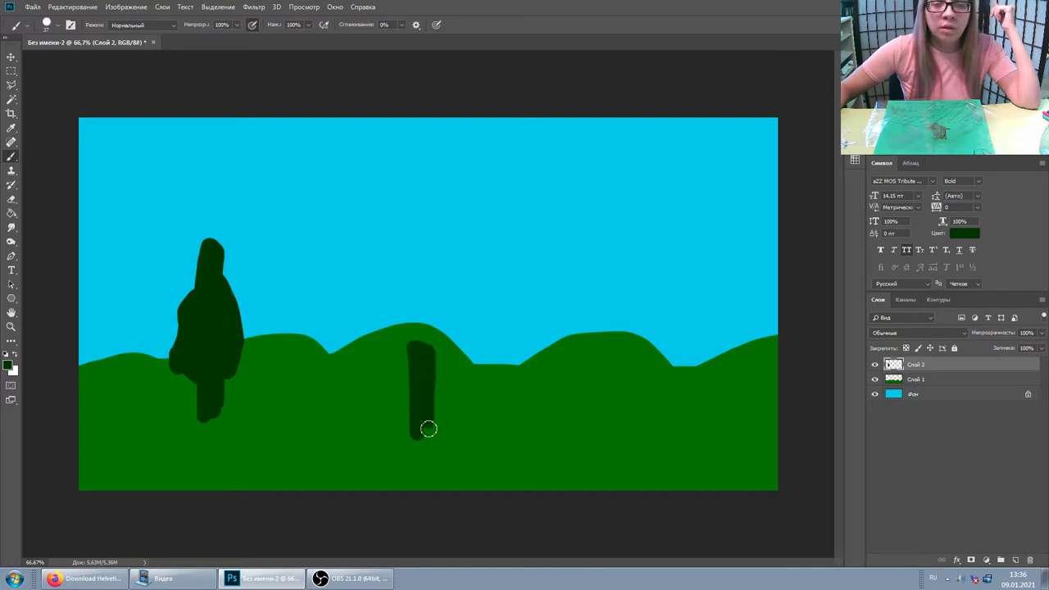
left_click_drag(429, 437, 417, 438)
mouse_move(413, 402)
left_mouse_down()
mouse_move(351, 355)
mouse_move(367, 303)
mouse_move(447, 393)
left_mouse_up()
right_click(453, 393)
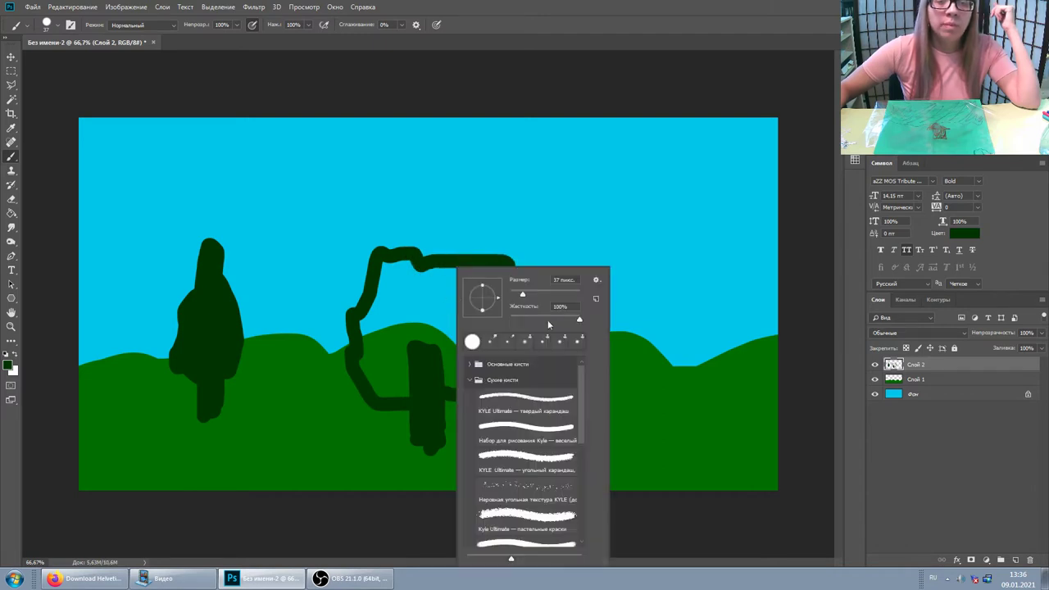
mouse_move(392, 318)
left_mouse_down()
mouse_move(369, 355)
mouse_move(397, 374)
left_mouse_up()
mouse_move(361, 310)
left_mouse_down()
mouse_move(379, 283)
mouse_move(408, 292)
mouse_move(435, 270)
mouse_move(497, 309)
mouse_move(433, 363)
mouse_move(464, 300)
mouse_move(477, 304)
left_mouse_up()
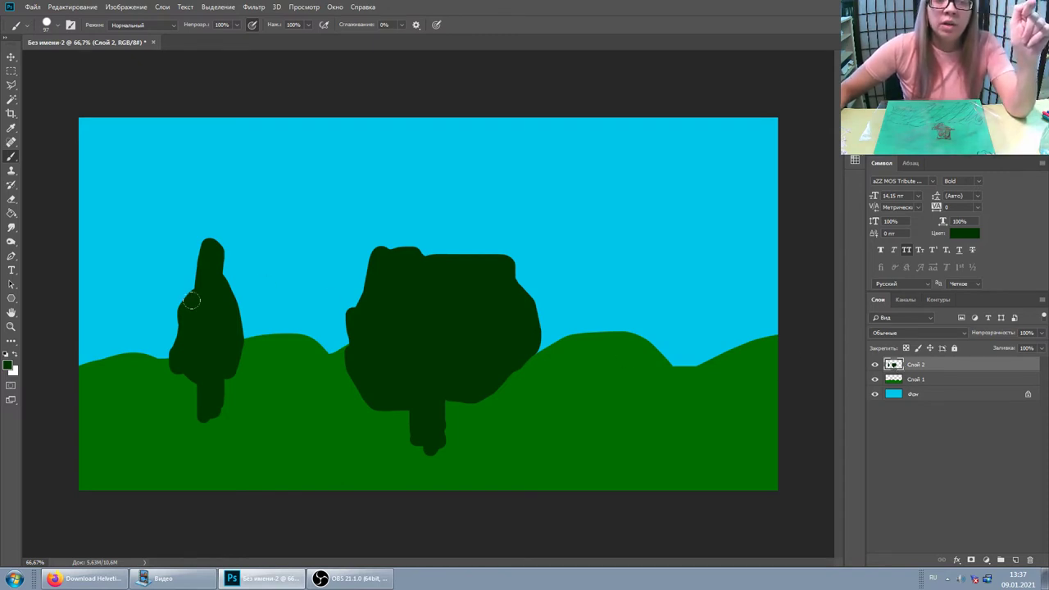
left_click(10, 56)
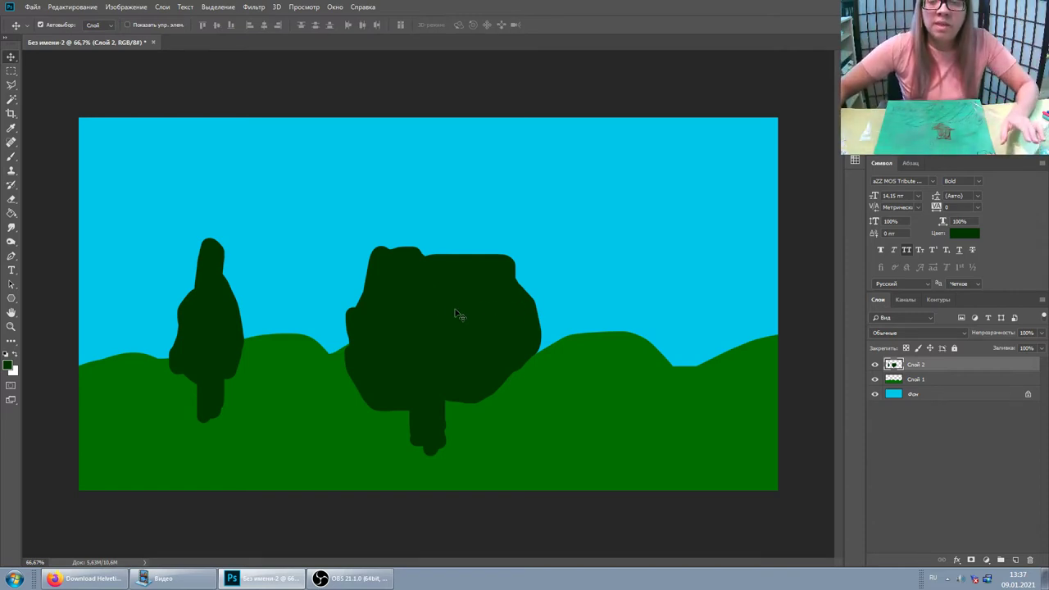
Reposition both trees, then cut the large tree and paste it onto its own layer.
left_click_drag(426, 307, 515, 312)
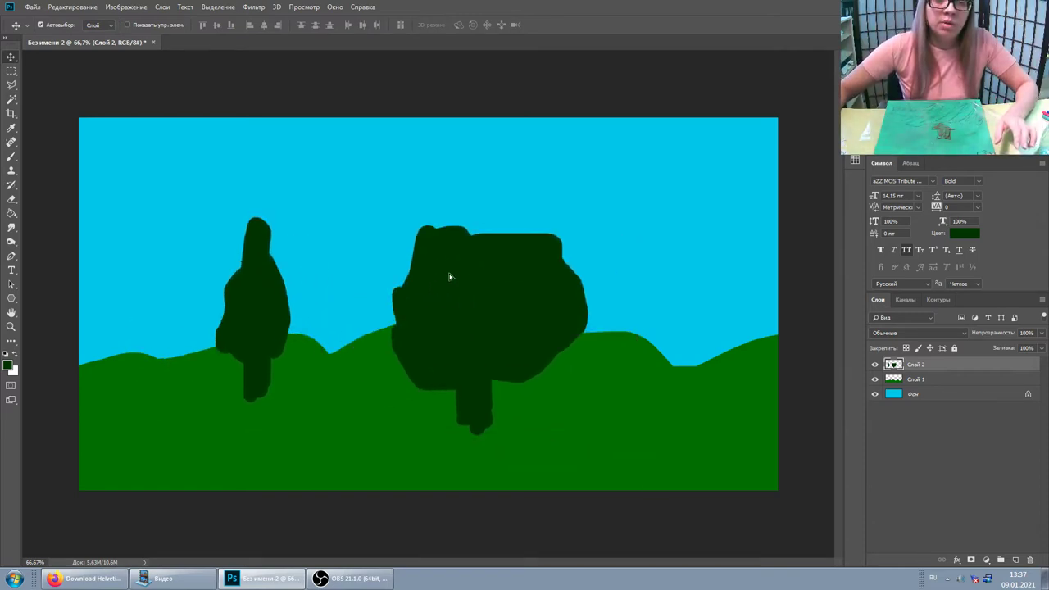
left_click_drag(515, 312, 426, 317)
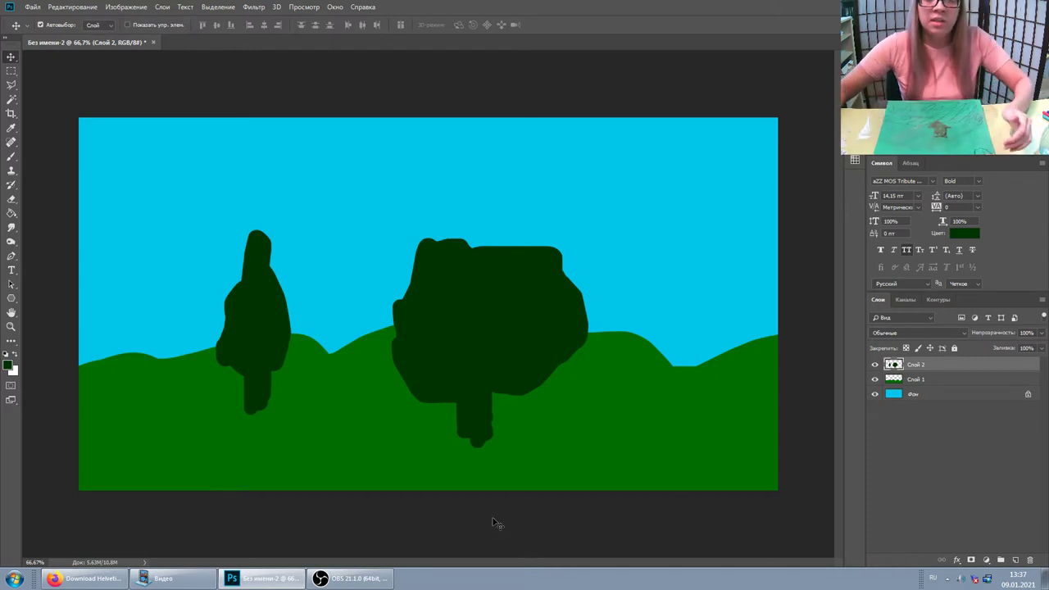
left_click(11, 71)
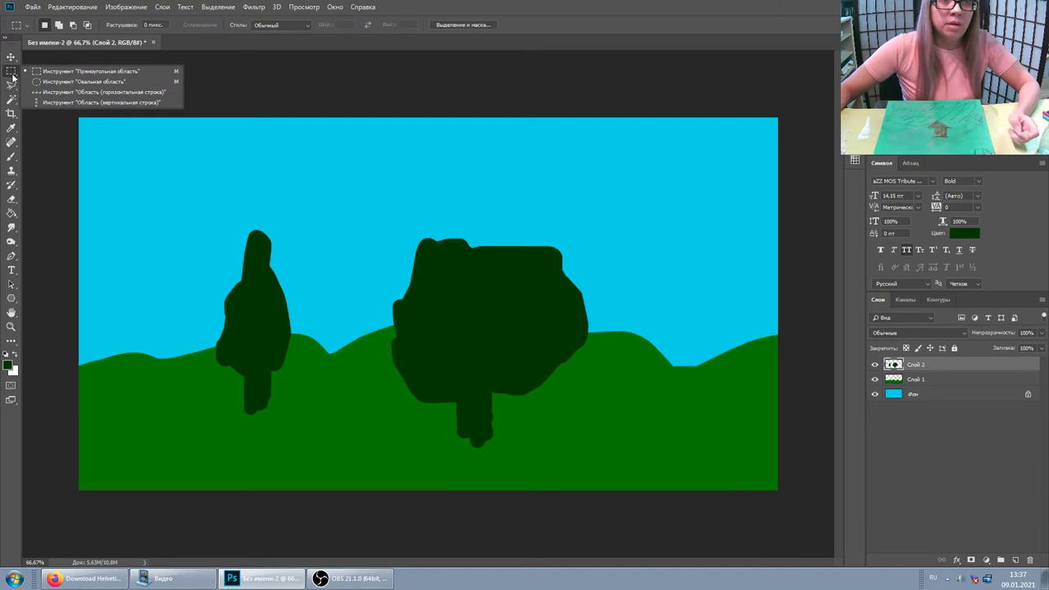
left_click(38, 72)
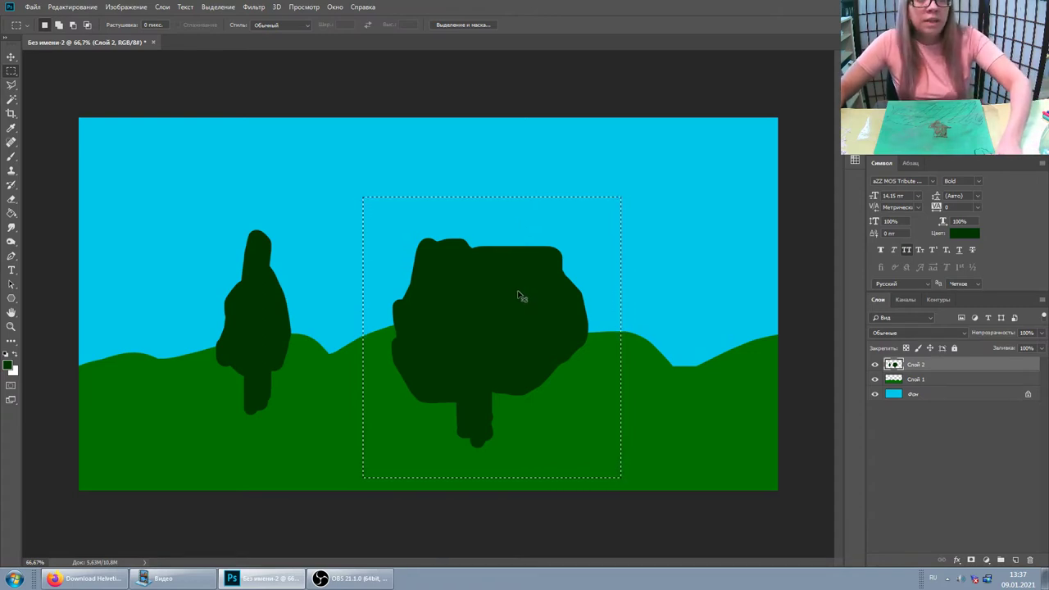
key("ctrl+x")
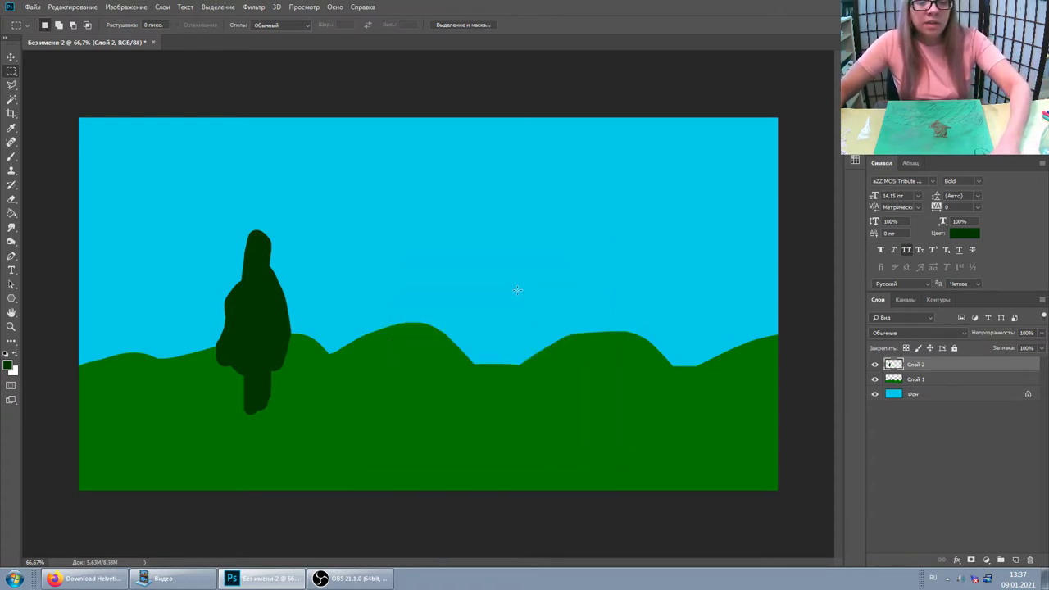
key("ctrl+v")
Nudge the small and large trees into place and copy the large tree to its right.
left_click(11, 57)
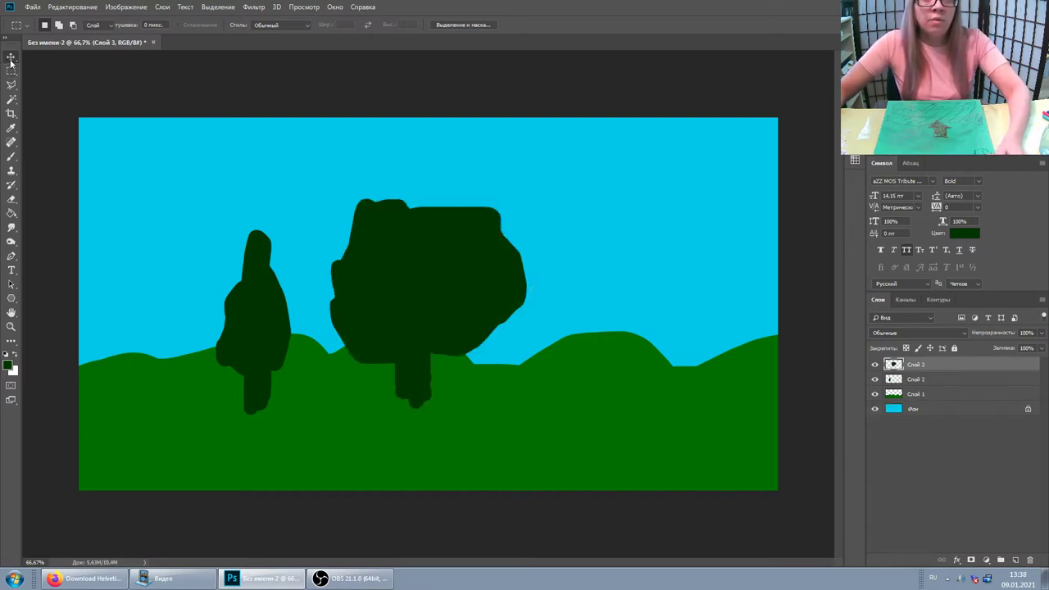
left_click(915, 380)
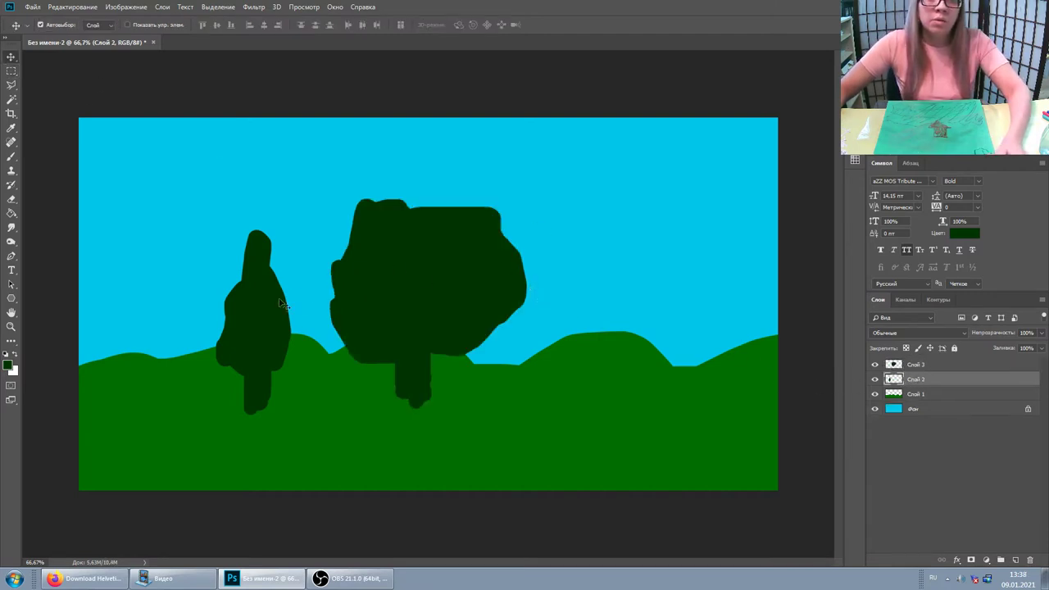
mouse_move(279, 304)
left_mouse_down()
mouse_move(188, 307)
mouse_move(240, 325)
left_mouse_up()
left_click(915, 365)
mouse_move(445, 270)
left_mouse_down()
mouse_move(564, 298)
mouse_move(519, 321)
mouse_move(412, 292)
left_mouse_up()
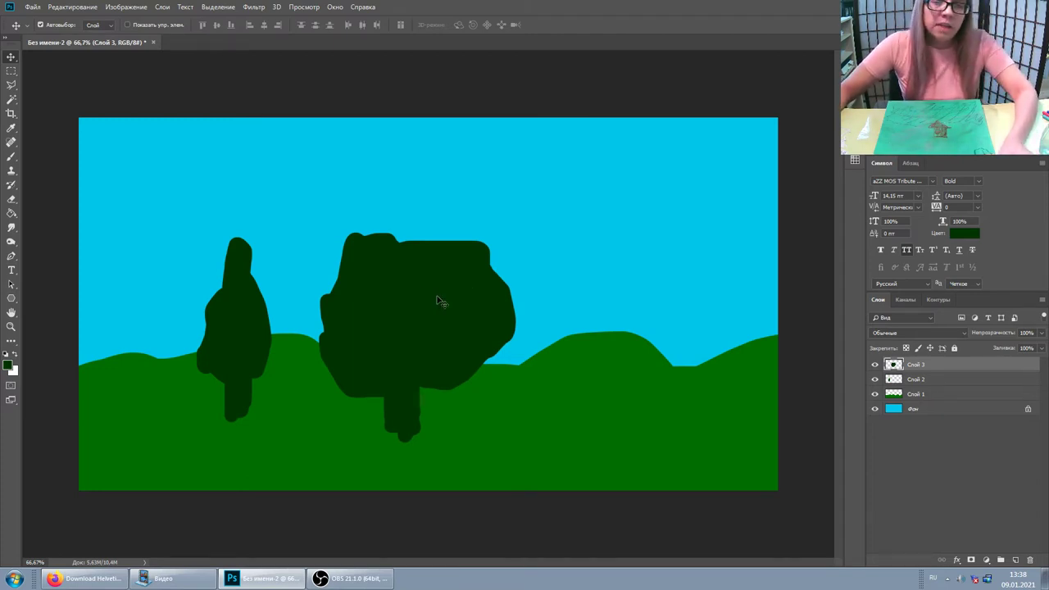
key("ctrl+j")
left_click_drag(467, 308, 587, 290)
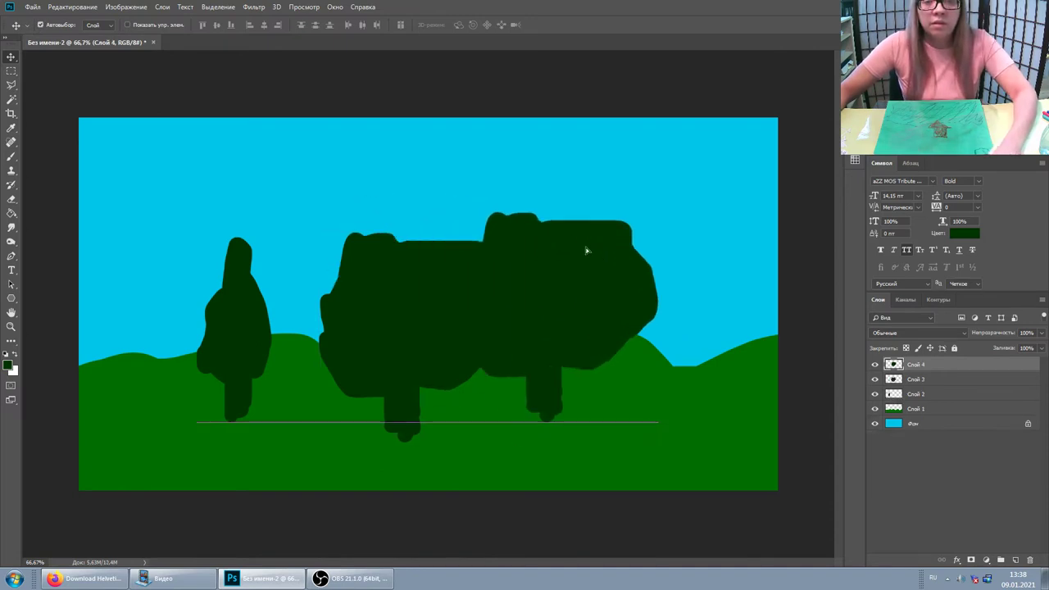
Duplicate Слой 4 as Слой 4 копия and drag the copy left over the narrow tree.
right_click(917, 366)
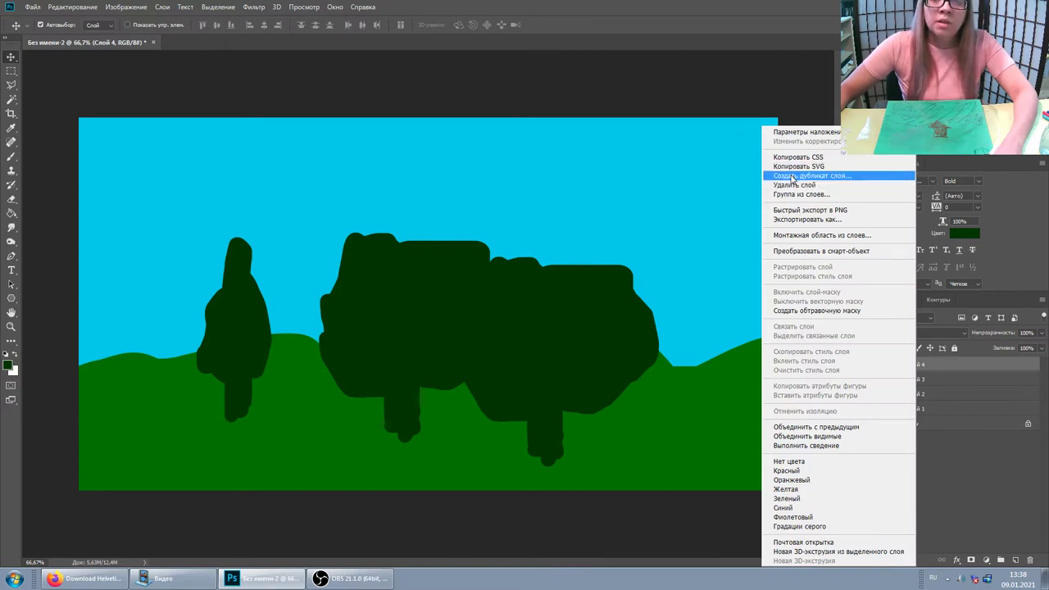
left_click(792, 177)
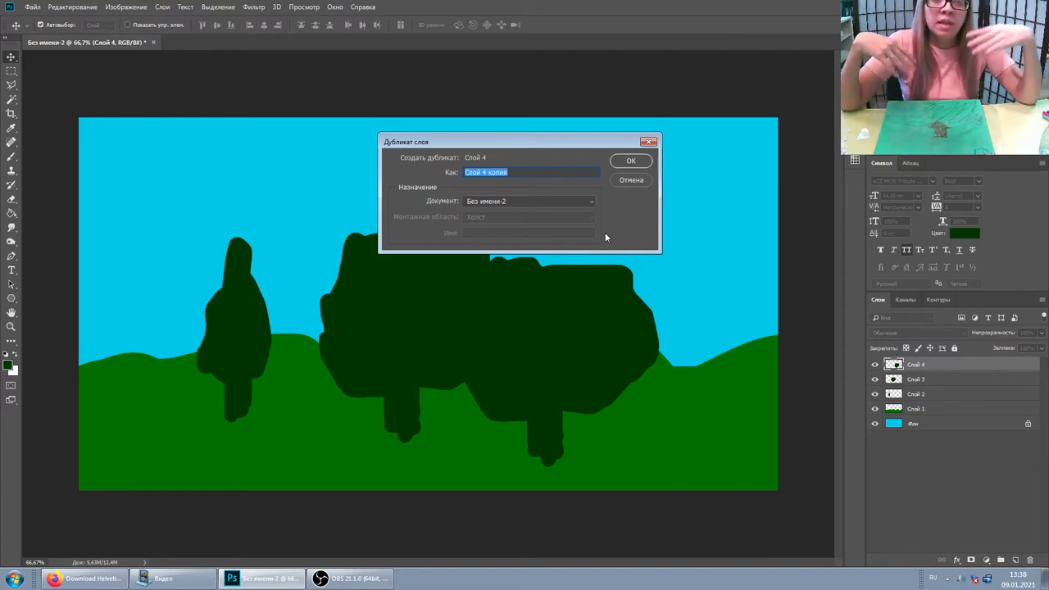
key("Return")
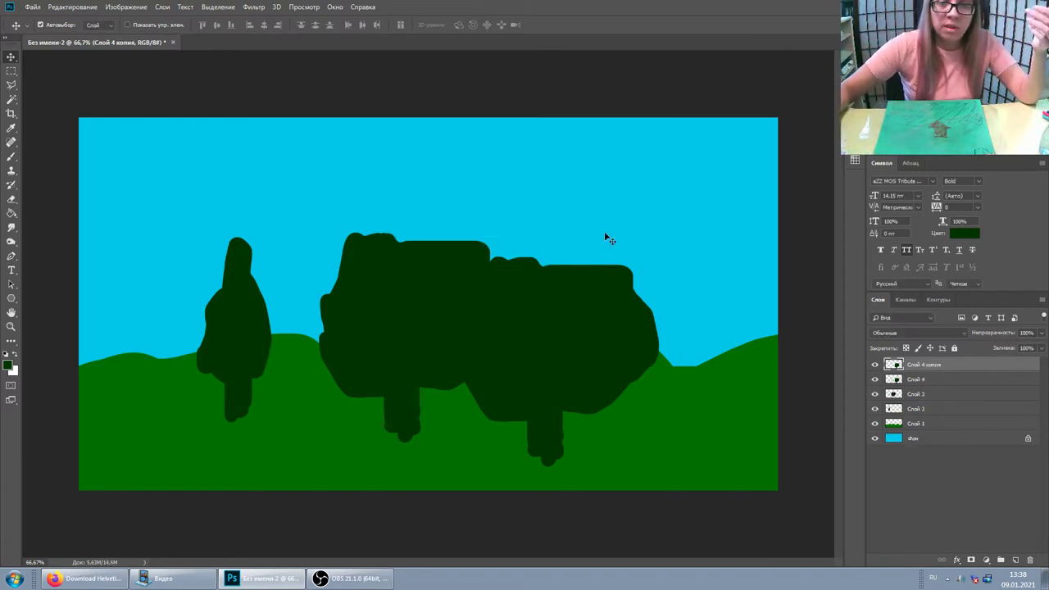
left_click_drag(447, 278, 332, 279)
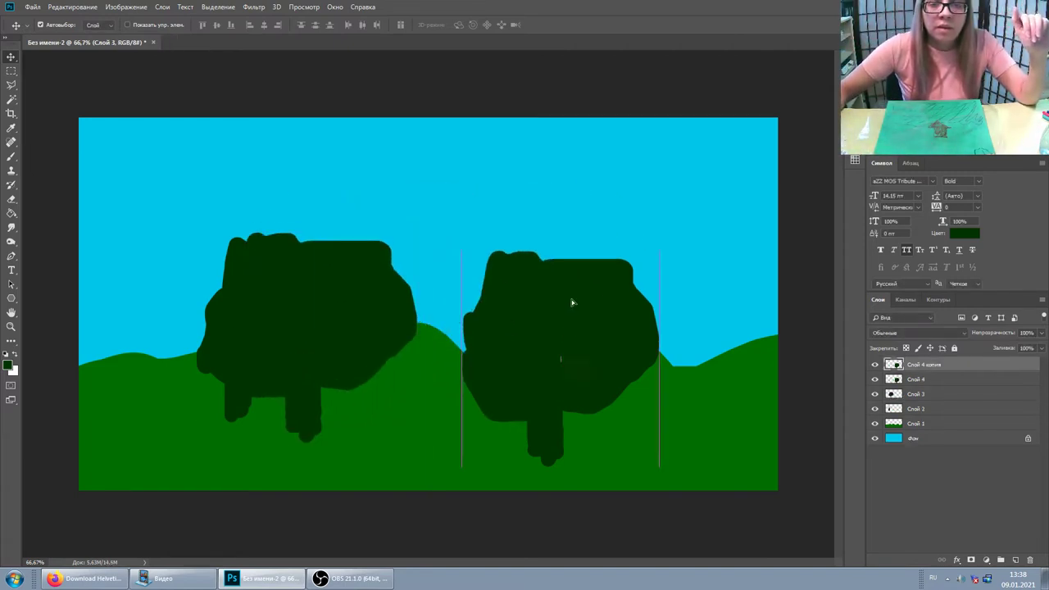
Rearrange the tree copies across the hills, uncovering the narrow cypress.
left_click_drag(572, 303, 721, 303)
left_click_drag(327, 312, 394, 351)
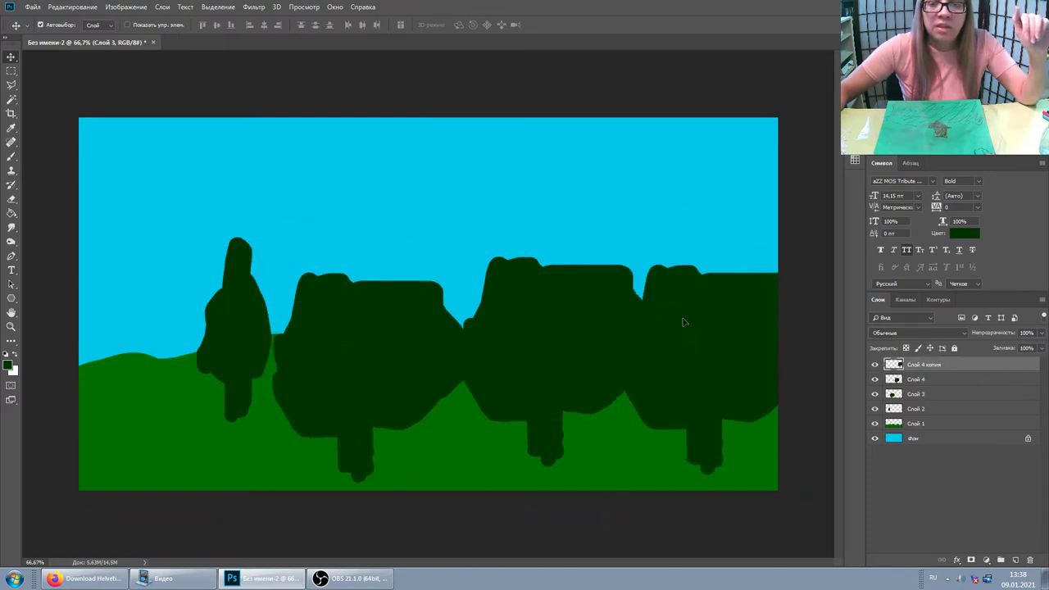
left_click_drag(684, 321, 675, 339)
left_click_drag(562, 328, 534, 295)
left_click_drag(688, 328, 655, 331)
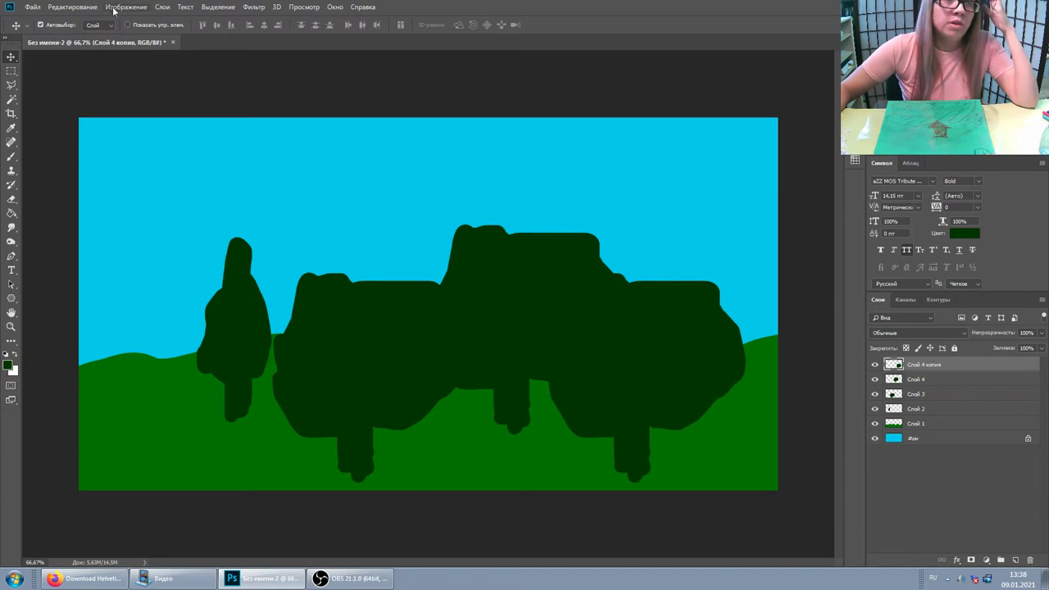
Paste another tree copy from the Edit menu and move it up and left.
left_click(73, 6)
left_click(70, 6)
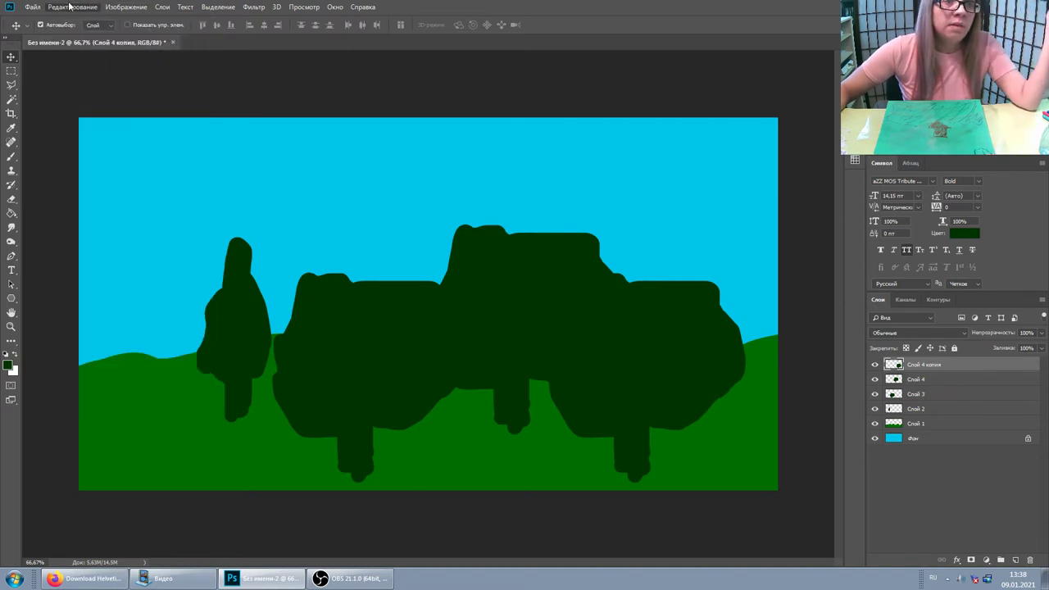
left_click(68, 103)
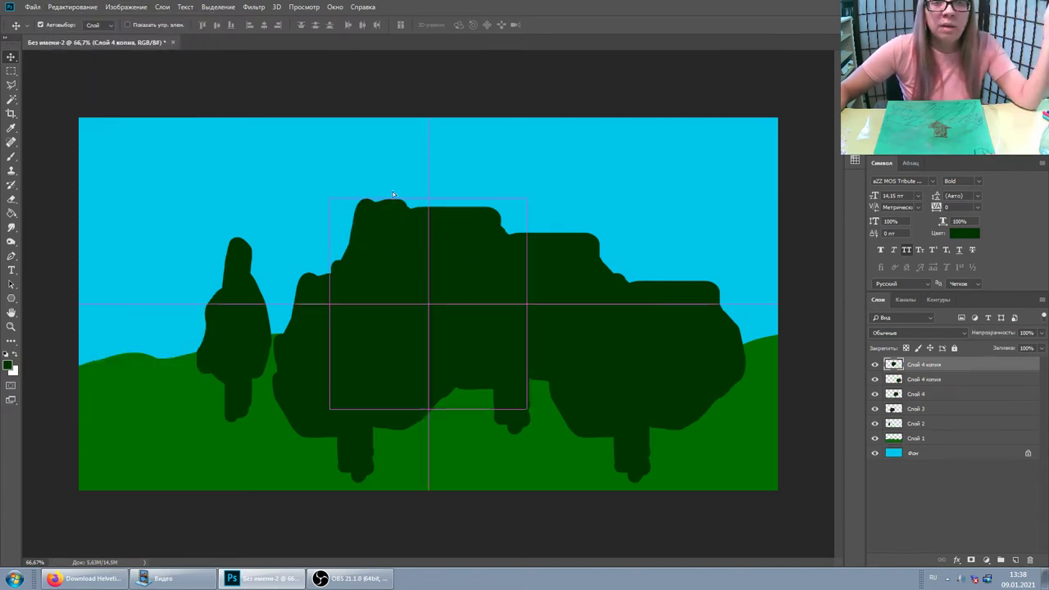
left_click_drag(414, 215, 352, 193)
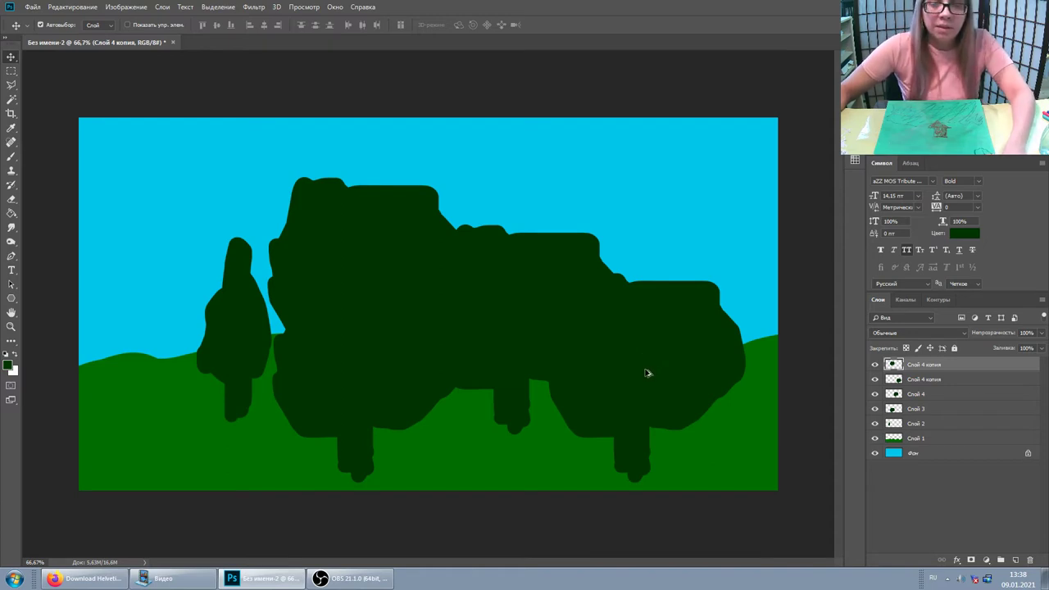
Add a top-right tree copy, line the trees up in a row, and move Слой 2 above Слой 4 and Слой 3.
mouse_move(646, 373)
left_mouse_down()
mouse_move(686, 225)
mouse_move(684, 257)
left_mouse_up()
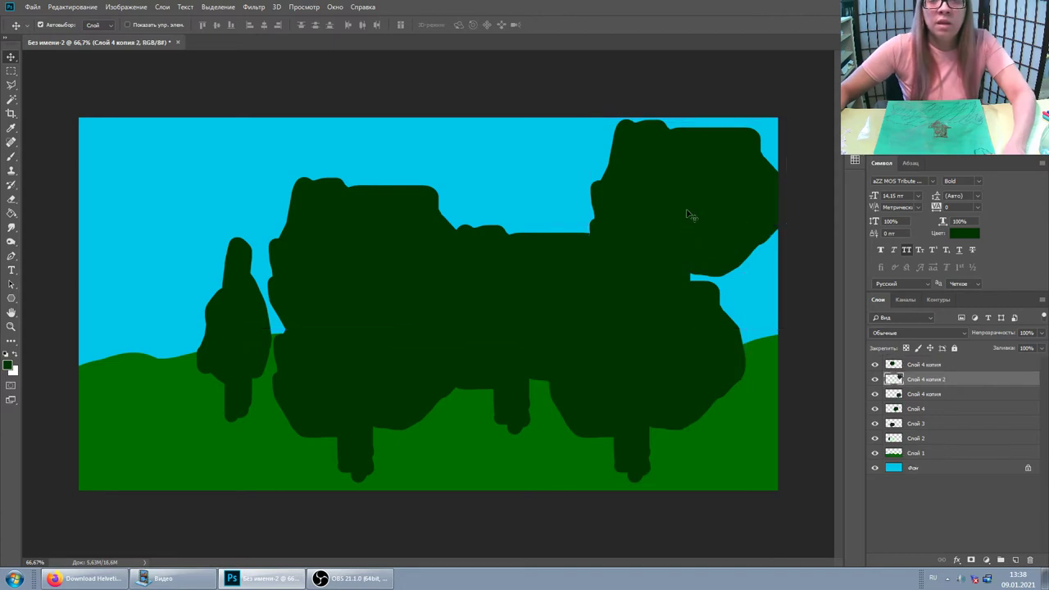
left_click_drag(691, 215, 683, 300)
mouse_move(550, 281)
left_mouse_down()
mouse_move(569, 246)
mouse_move(557, 205)
left_mouse_up()
mouse_move(426, 291)
left_mouse_down()
mouse_move(426, 251)
mouse_move(433, 374)
mouse_move(394, 320)
mouse_move(333, 385)
mouse_move(410, 307)
mouse_move(435, 321)
mouse_move(536, 232)
mouse_move(567, 239)
mouse_move(386, 263)
mouse_move(445, 374)
mouse_move(353, 262)
mouse_move(449, 392)
mouse_move(435, 265)
mouse_move(341, 404)
mouse_move(417, 404)
mouse_move(369, 238)
mouse_move(409, 350)
mouse_move(433, 356)
left_mouse_up()
left_click_drag(581, 227, 554, 218)
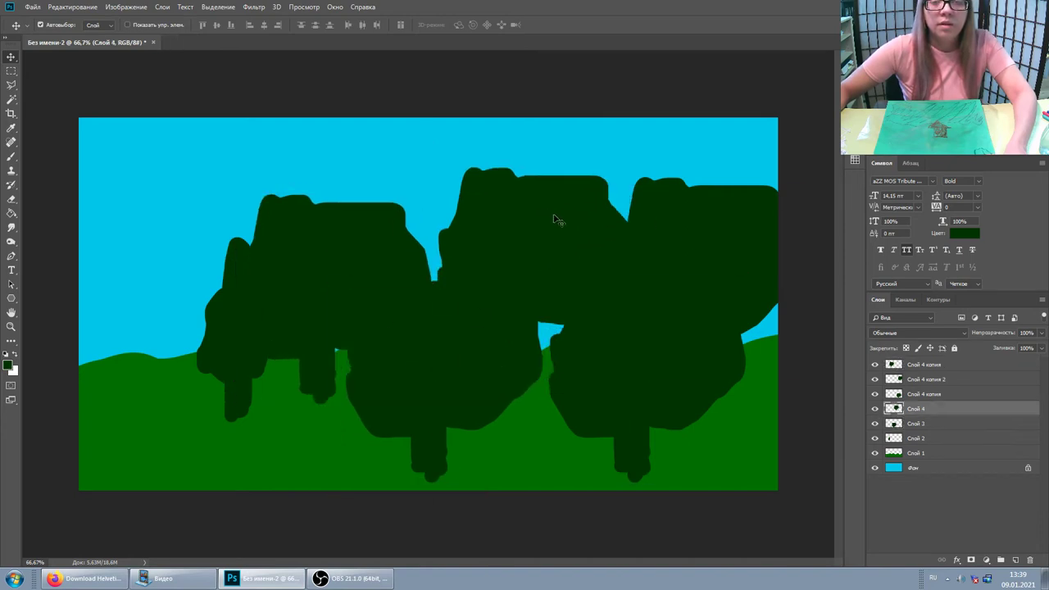
mouse_move(721, 204)
left_mouse_down()
mouse_move(729, 191)
mouse_move(744, 240)
left_mouse_up()
mouse_move(566, 368)
left_mouse_down()
mouse_move(604, 404)
mouse_move(554, 363)
left_mouse_up()
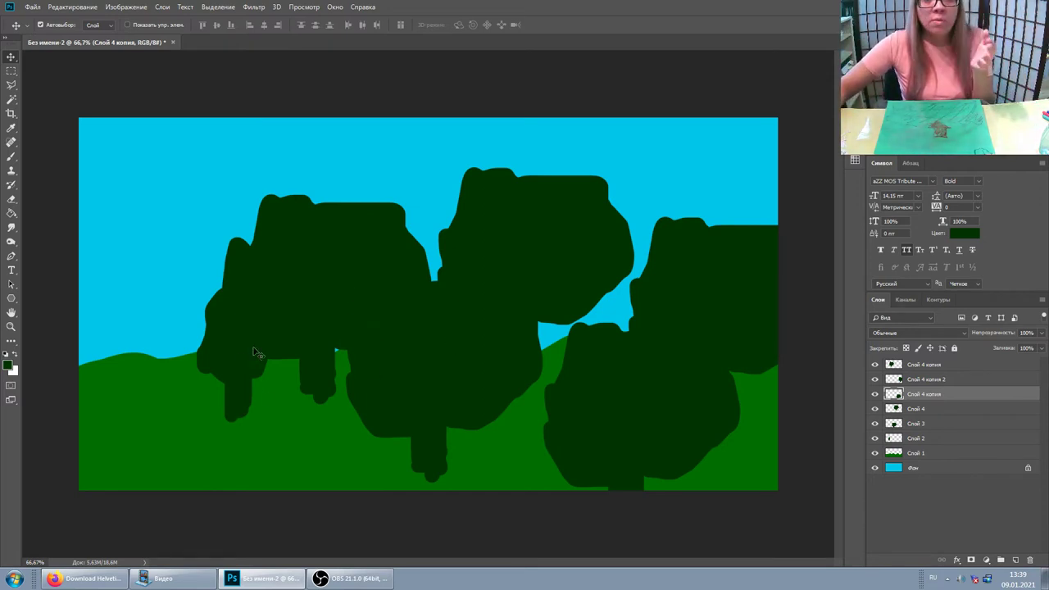
left_click_drag(923, 394, 915, 447)
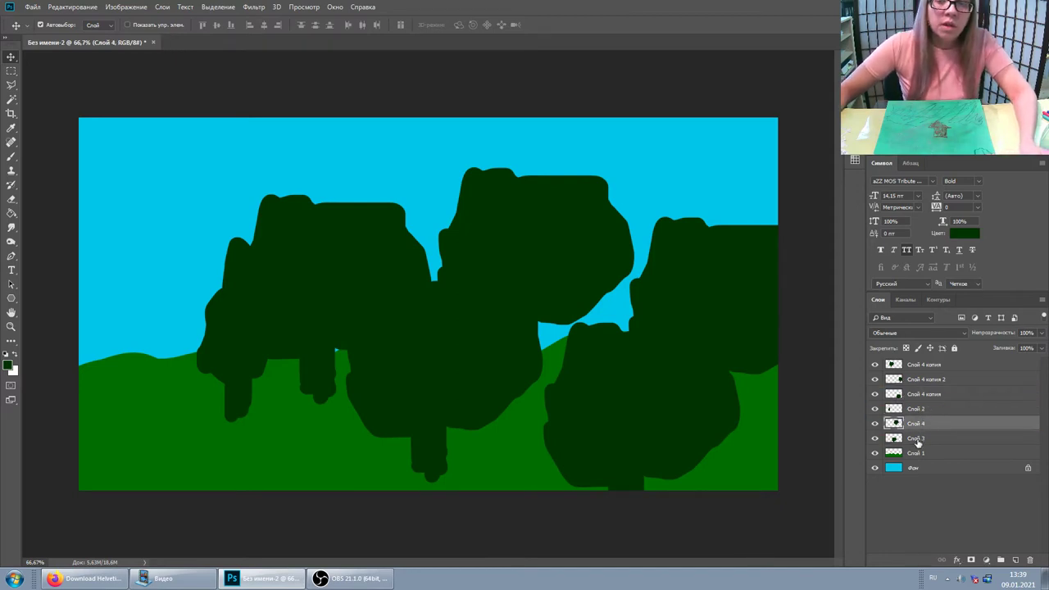
left_click(913, 438, "ctrl")
left_click(920, 394, "ctrl")
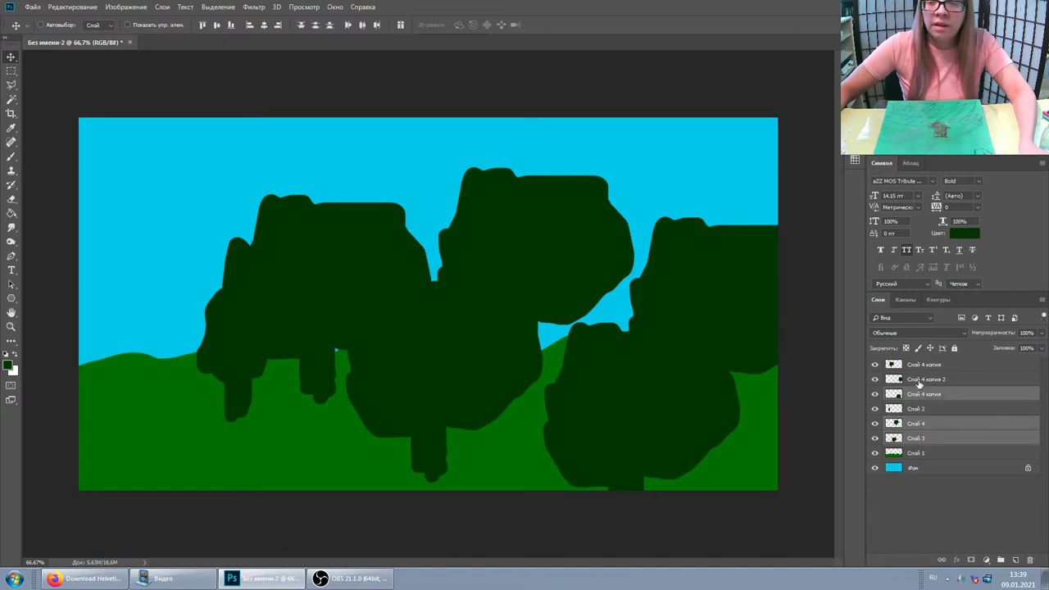
left_click(917, 365, "ctrl")
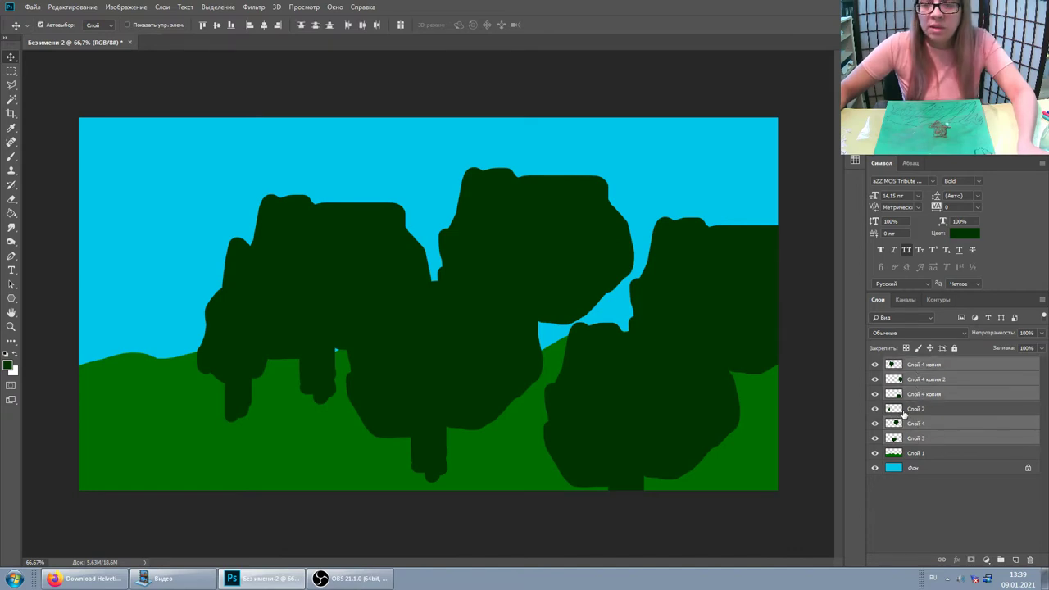
left_click(915, 410)
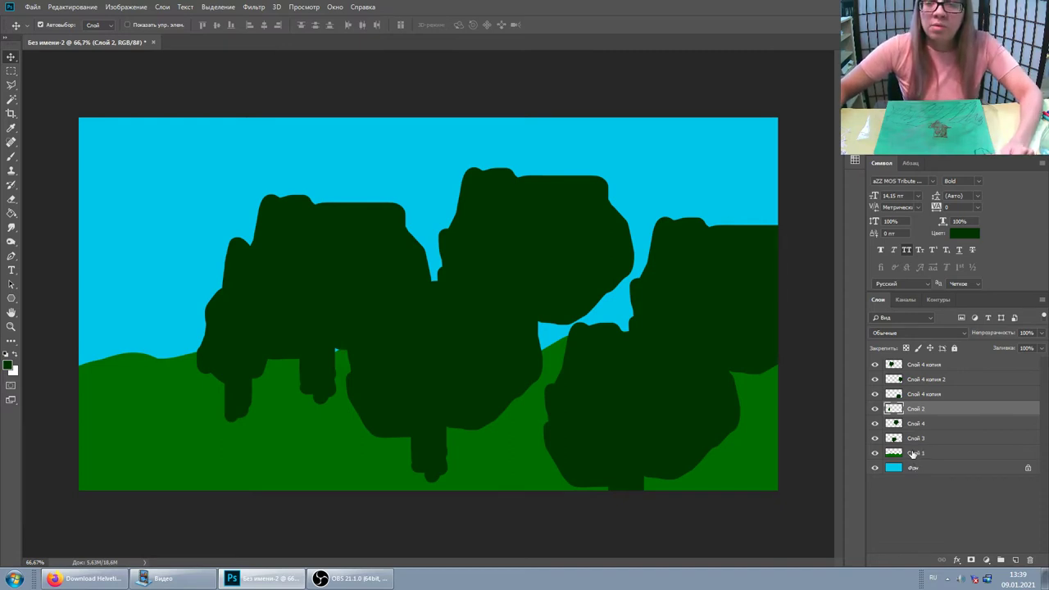
Rename Слой 1 to земля and the first two thick trees дерево толстое 1 and 2.
double_click(916, 453)
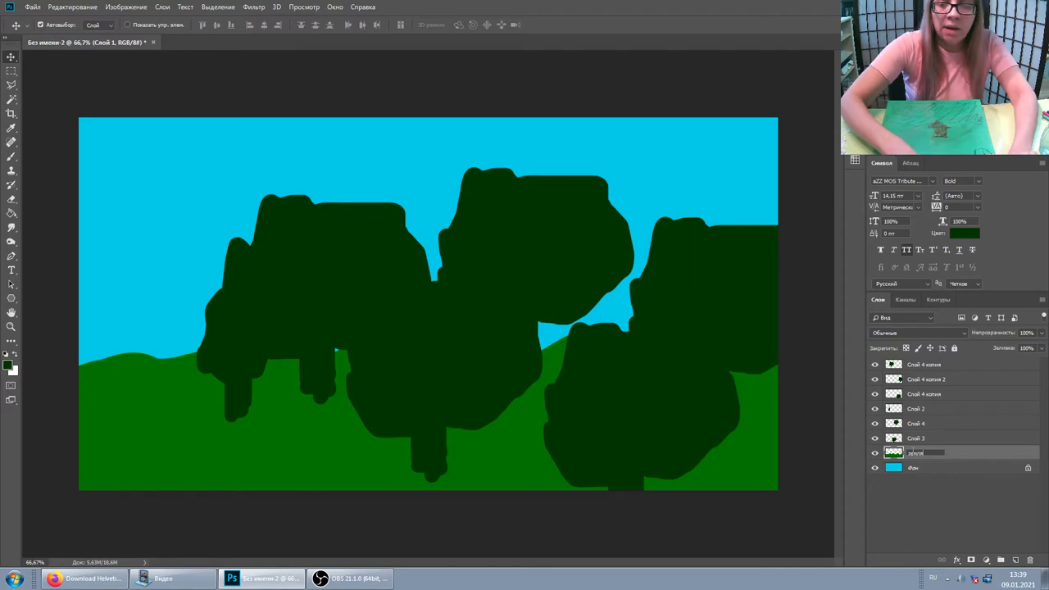
key("Return")
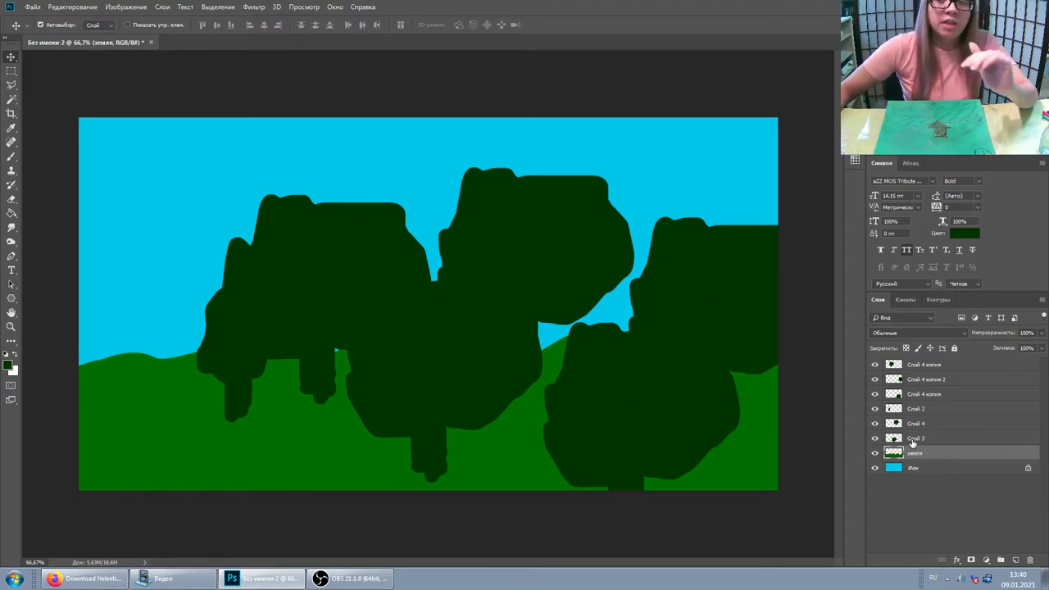
double_click(915, 439)
type("дерево толстое")
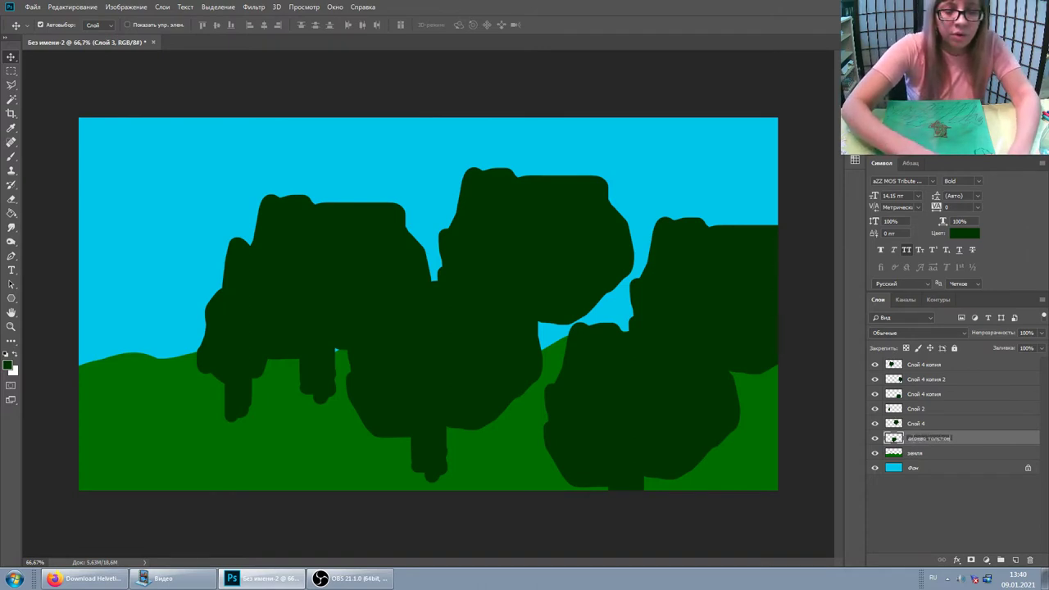
key("ctrl+a")
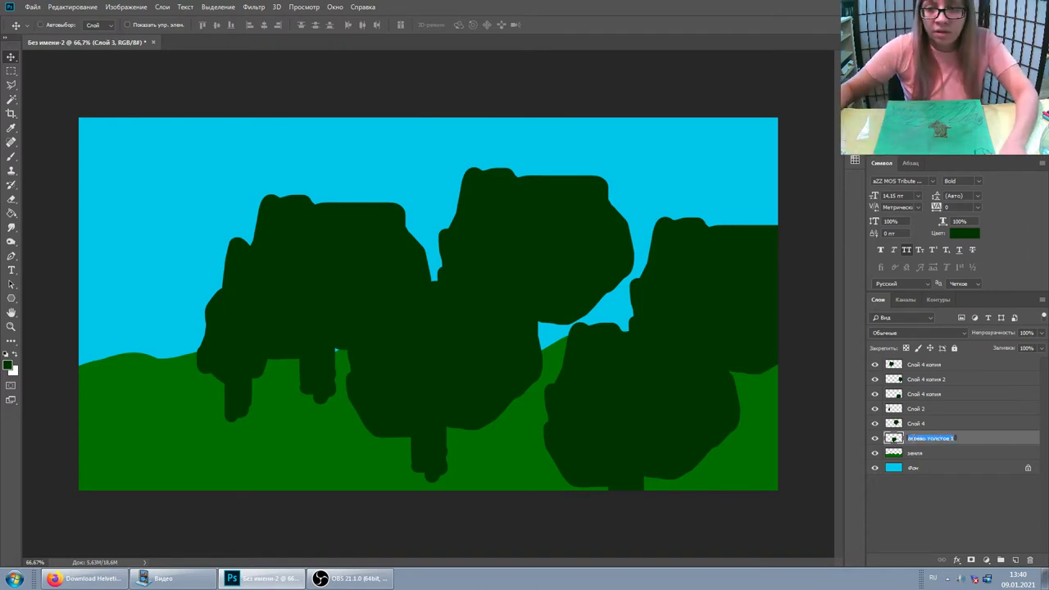
left_click(918, 423)
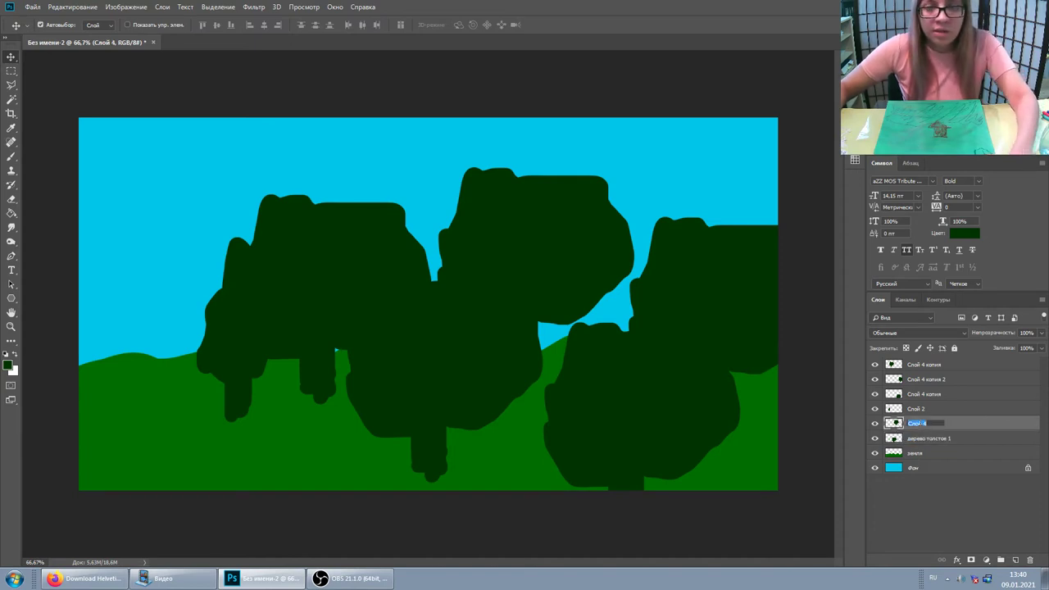
key("BackSpace")
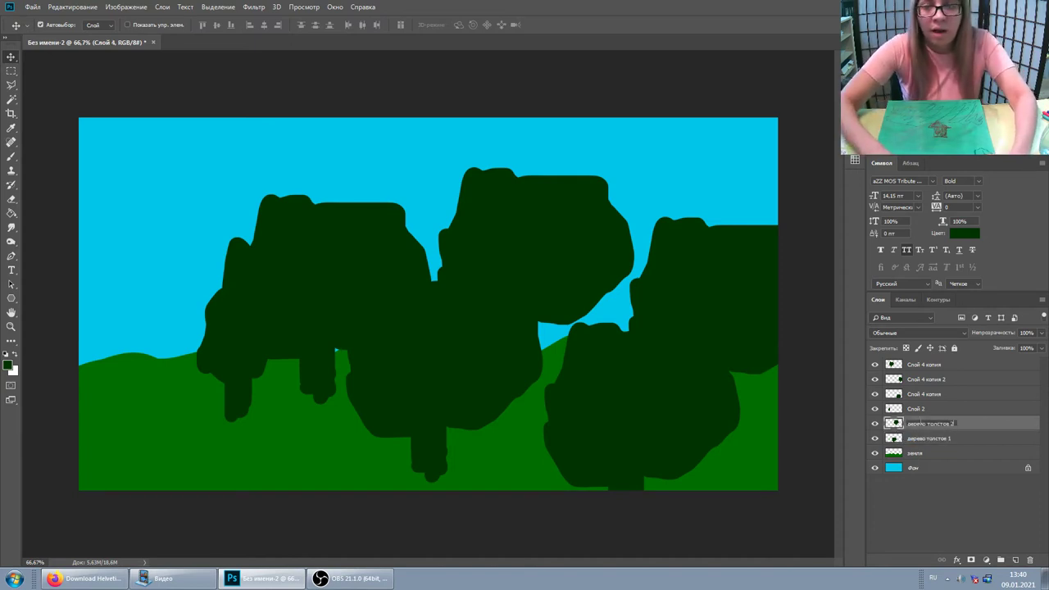
key("Return")
Rename the three Слой 4 копия layers to дерево толстое 3, 4 and 5.
double_click(926, 394)
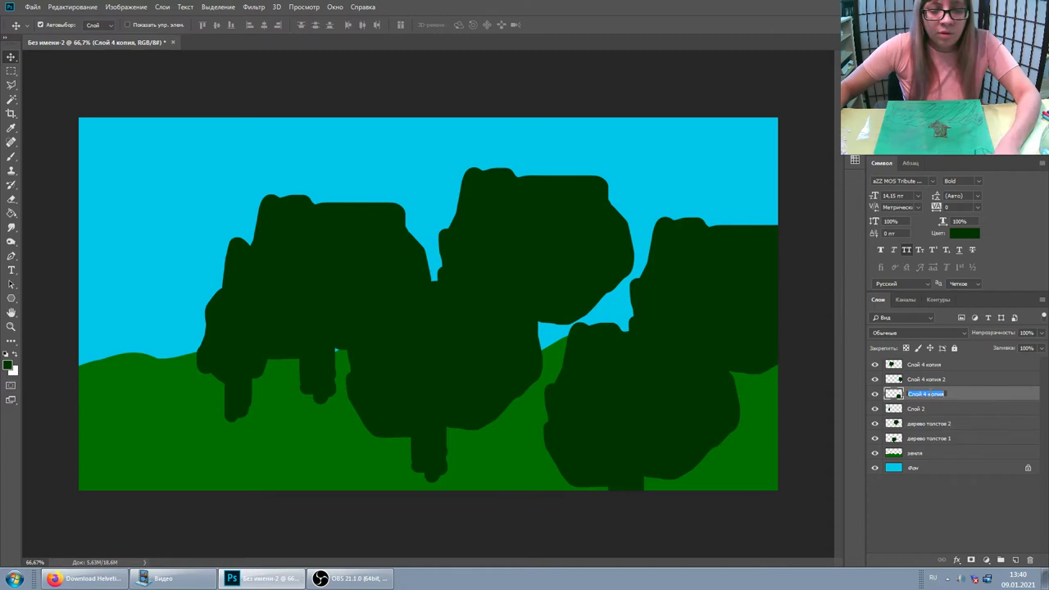
key("BackSpace")
type("3")
key("Return")
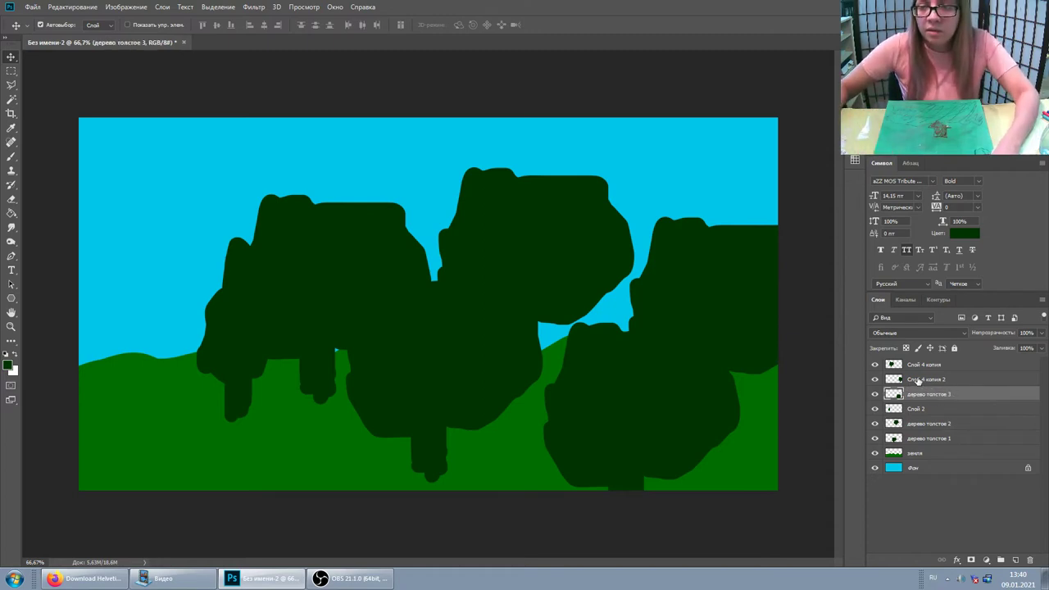
double_click(924, 380)
type("дерево толстое 1")
key("BackSpace")
type("4")
key("Return")
double_click(924, 365)
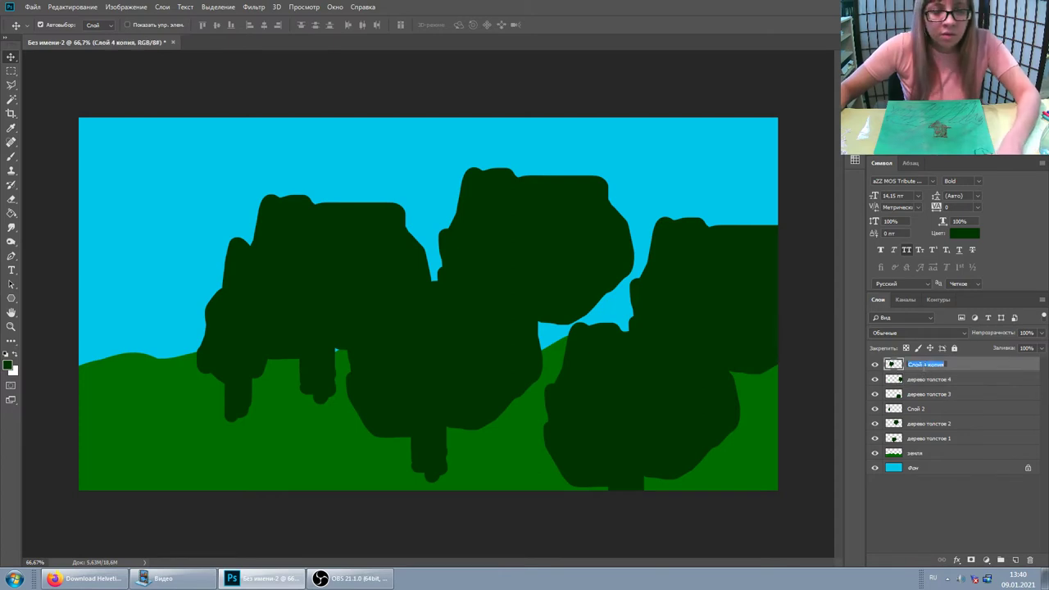
type("дерево толстое 1")
key("BackSpace")
type("5")
key("Return")
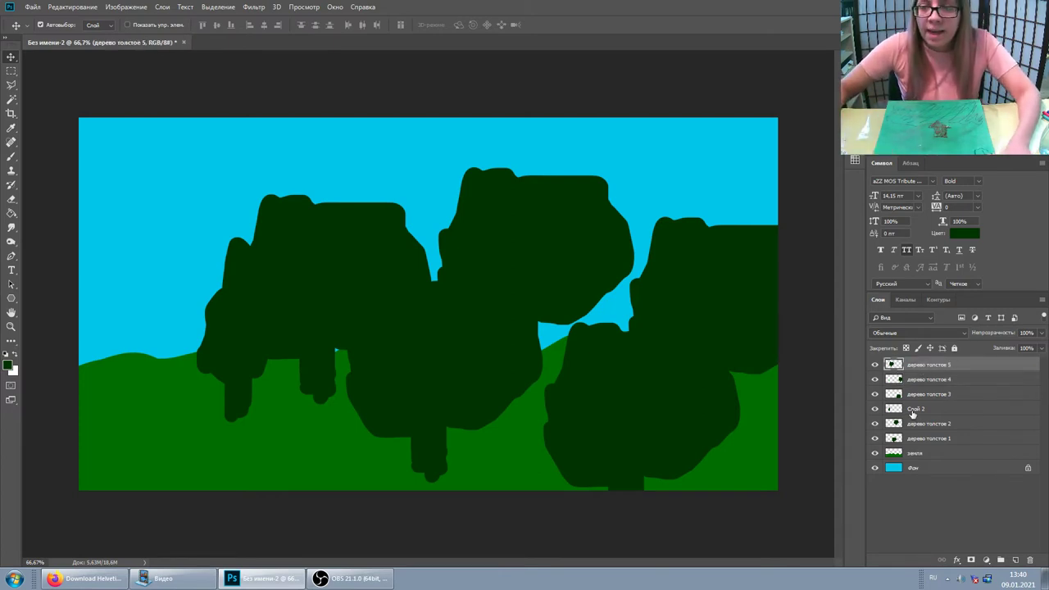
Rename Слой 2, the narrow tree, to дерево тоное.
double_click(913, 409)
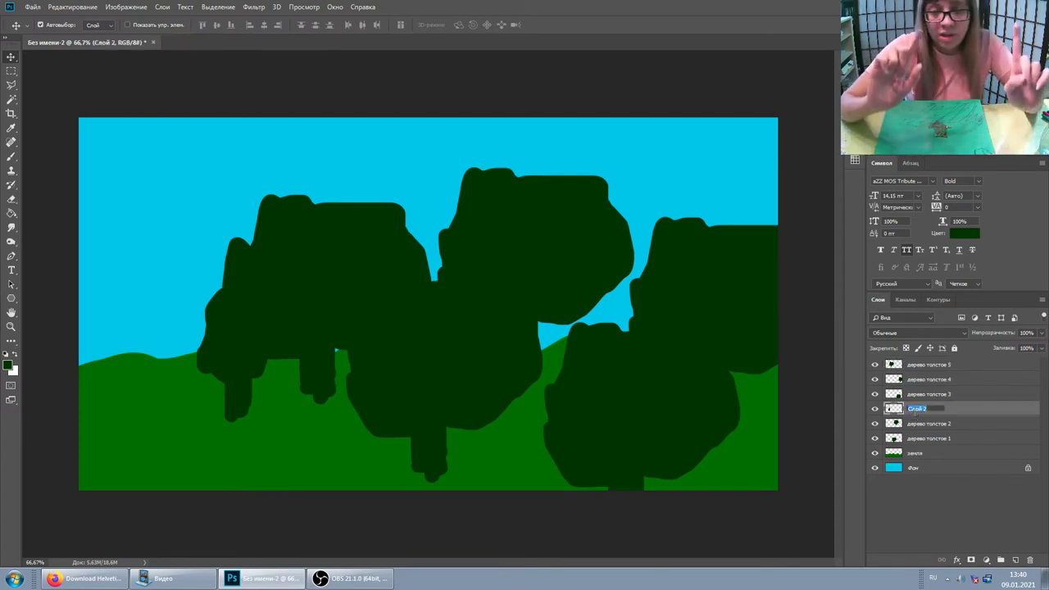
type("дерево тоное")
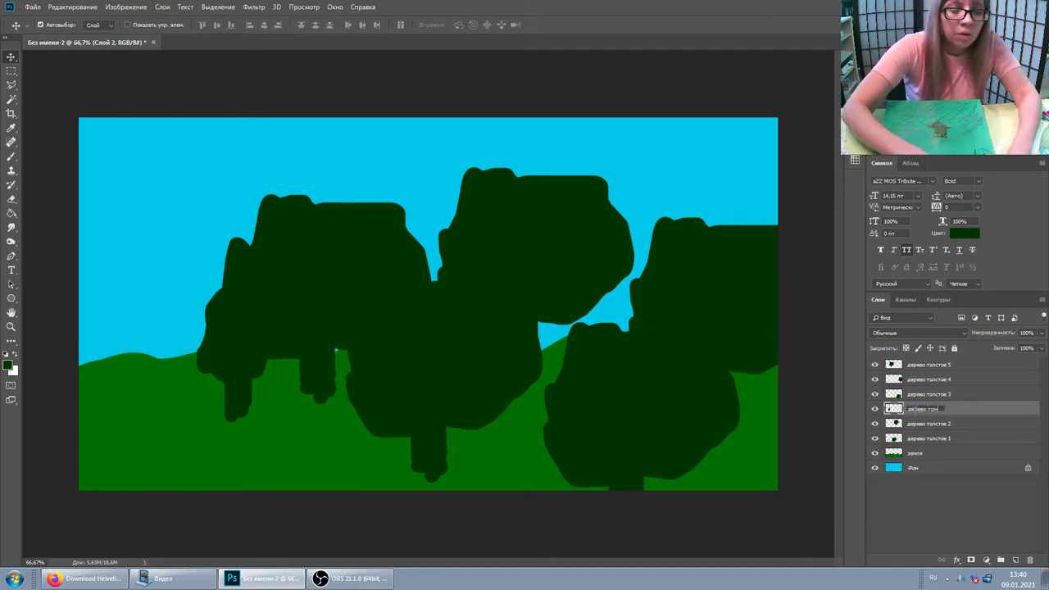
key("Return")
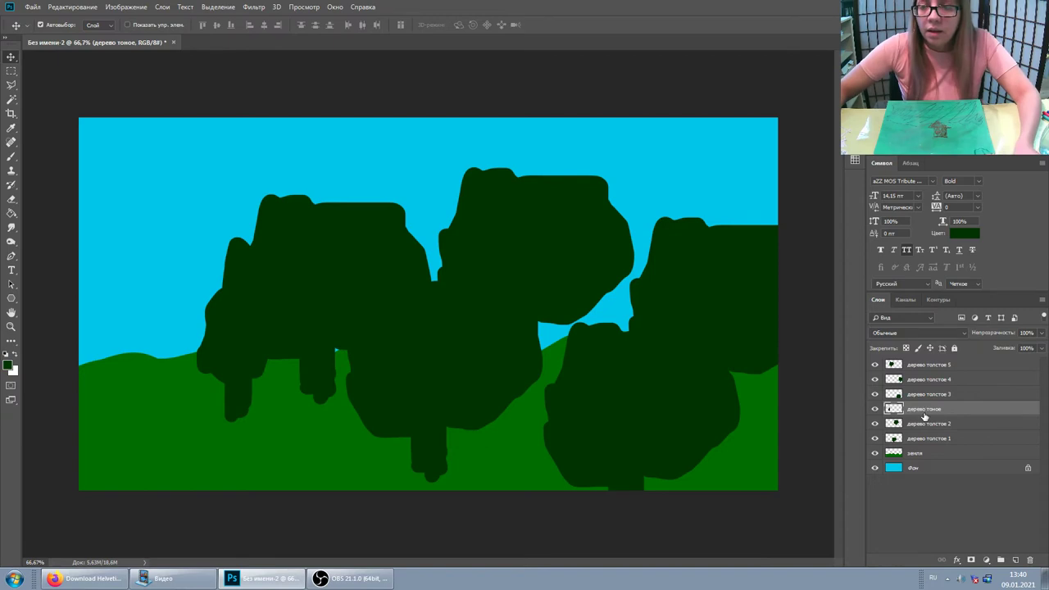
left_click(928, 424)
Select дерево толстое 1–5 without дерево тоное and nudge them up and left.
left_click(928, 439)
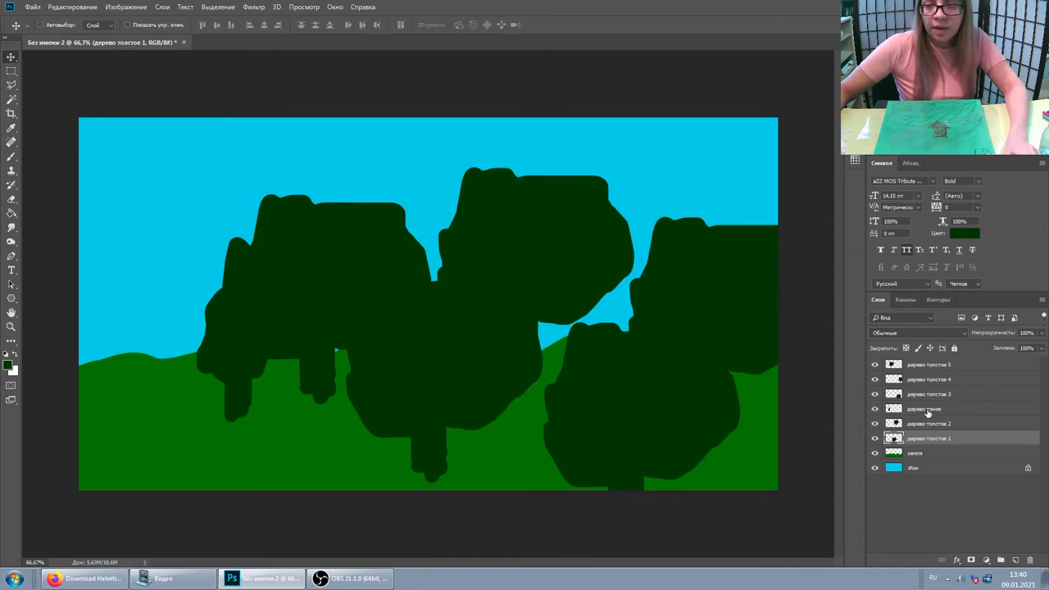
left_click(931, 367, "shift")
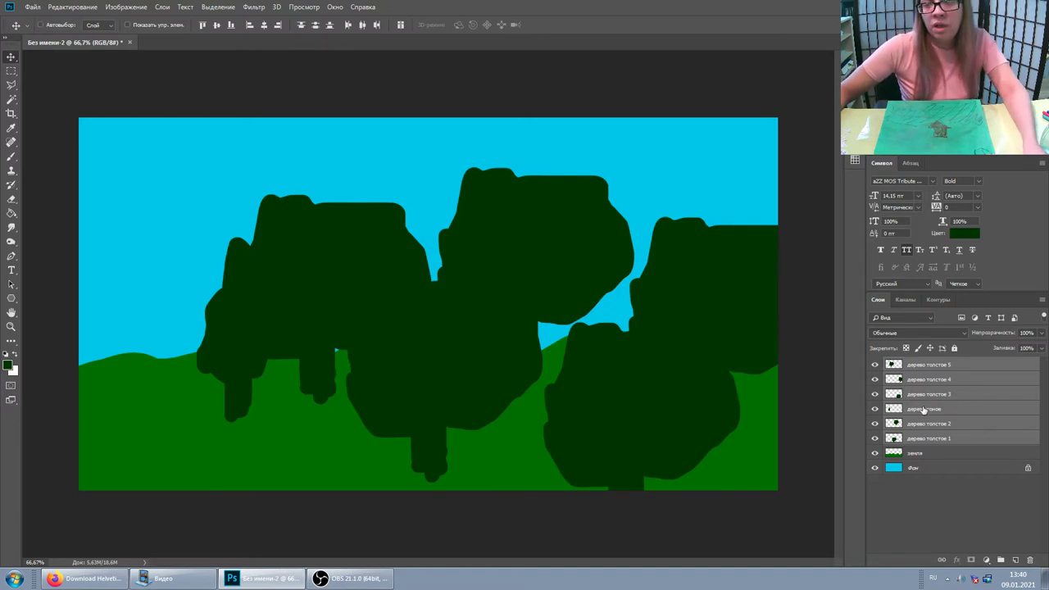
left_click(923, 409, "ctrl")
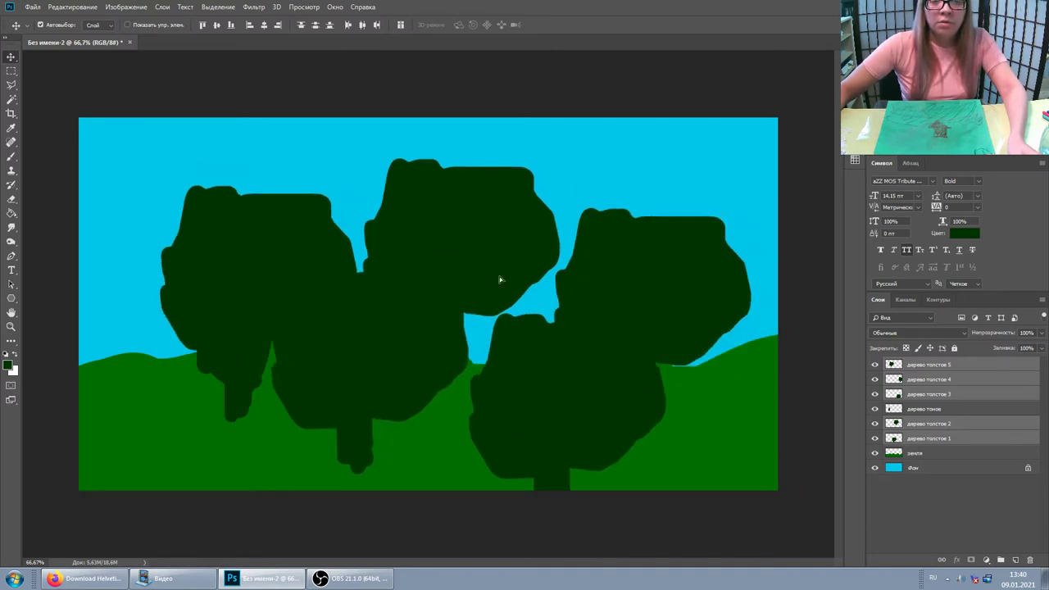
left_click_drag(557, 270, 555, 260)
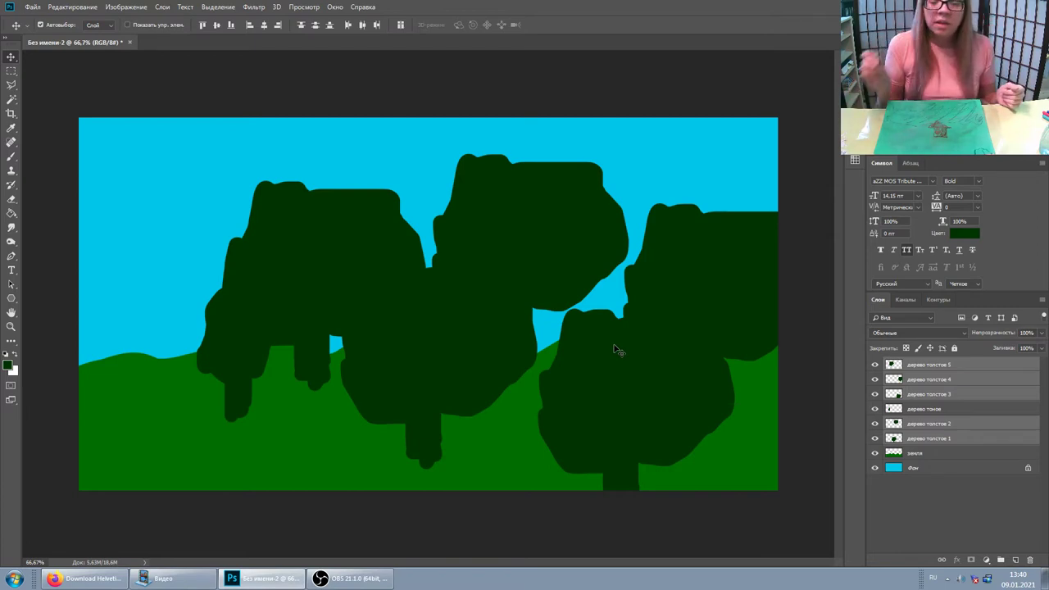
key("ctrl+g")
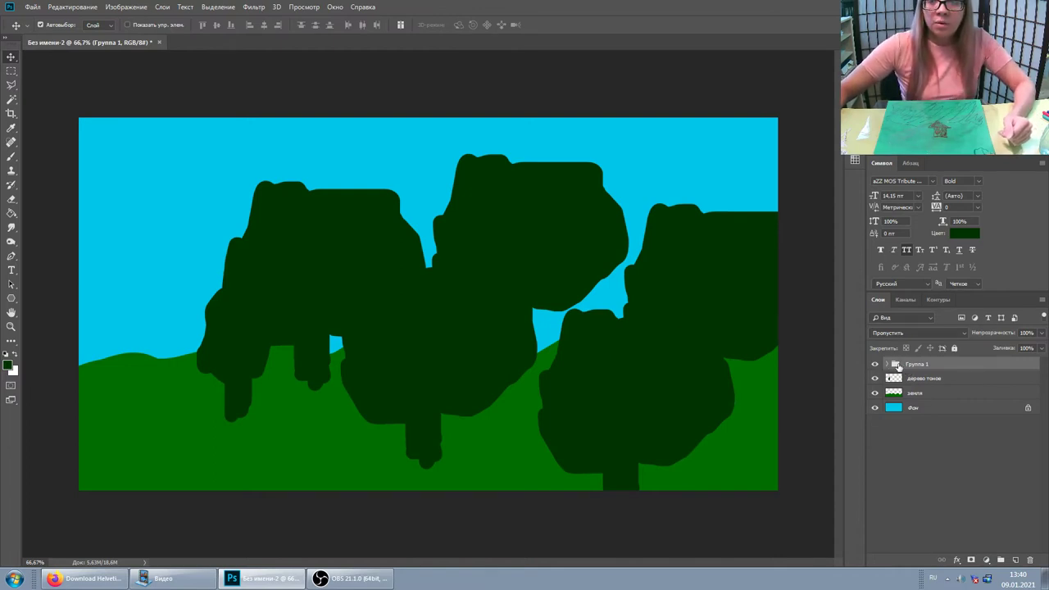
Name the new thick-tree group лес.
double_click(913, 364)
type("лес")
key("Return")
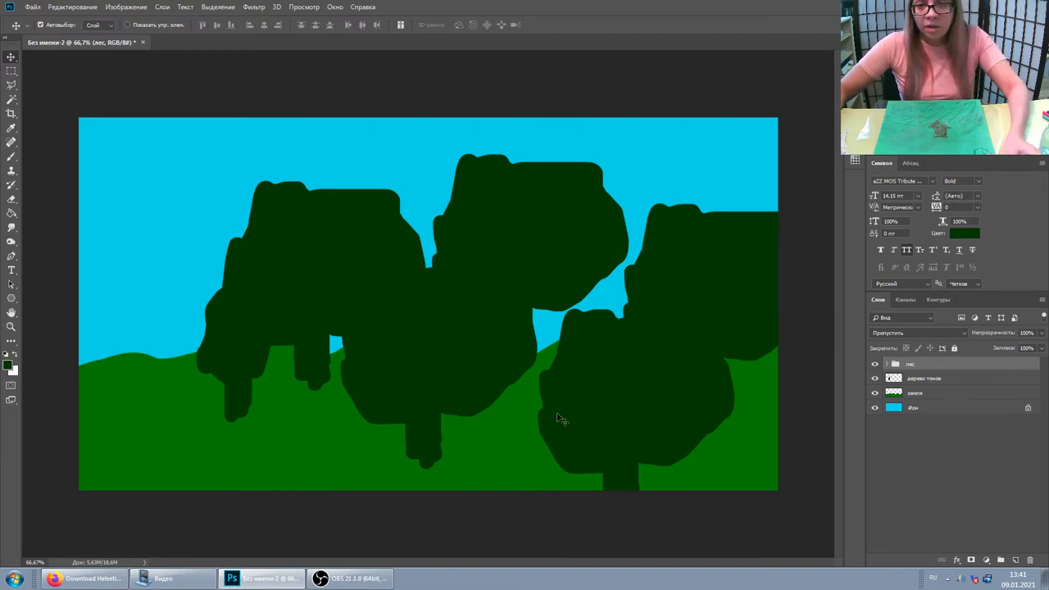
key("ctrl+t")
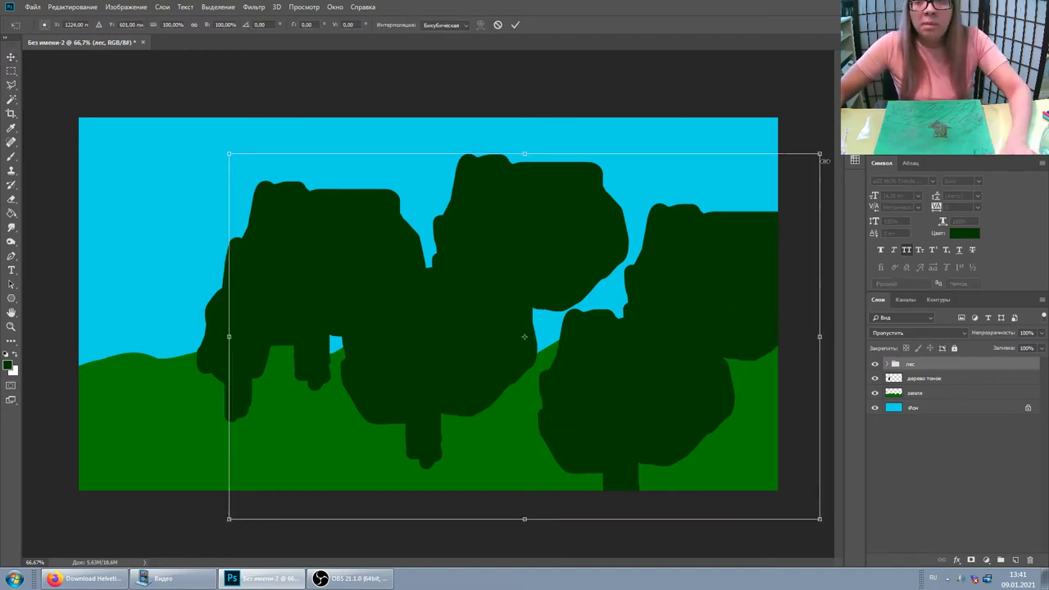
Scale the лес group down to about 32% and place it on the right-hand hills.
left_click_drag(820, 154, 599, 94)
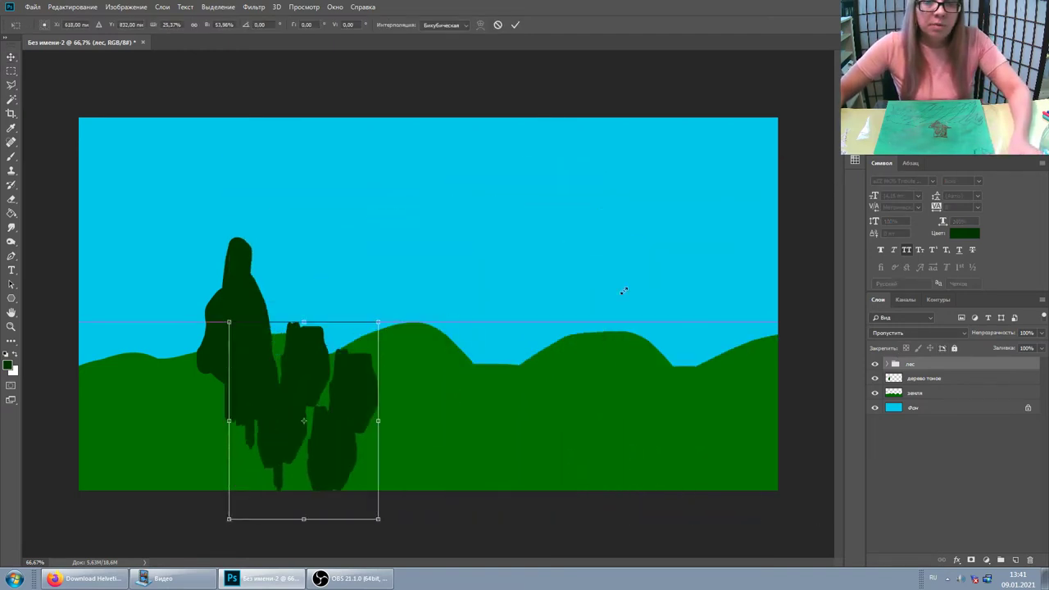
mouse_move(737, 125)
left_mouse_down()
mouse_move(662, 260)
mouse_move(752, 329)
mouse_move(748, 403)
left_mouse_up()
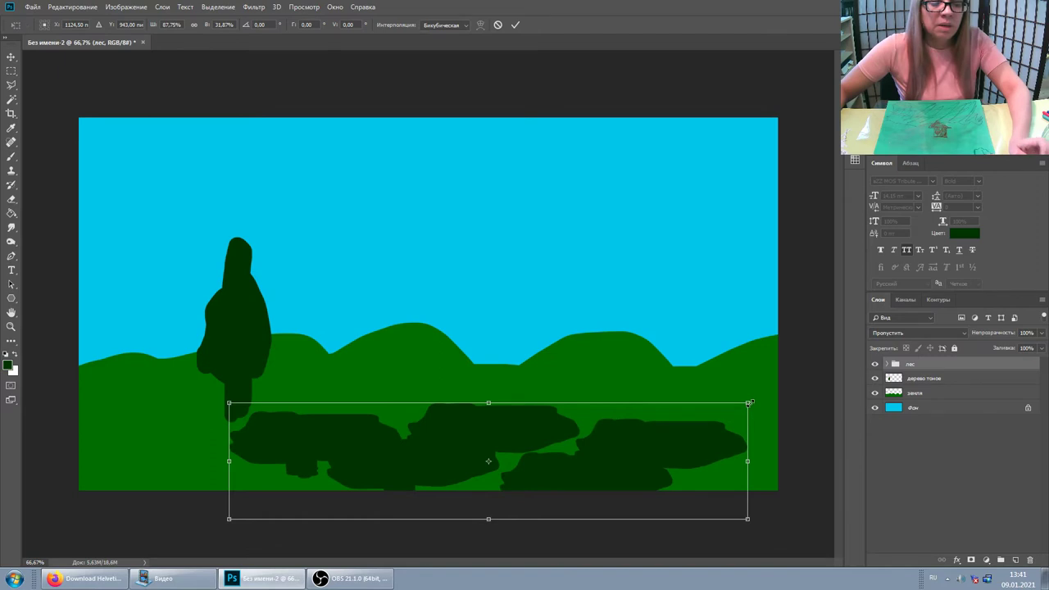
key("ctrl+z")
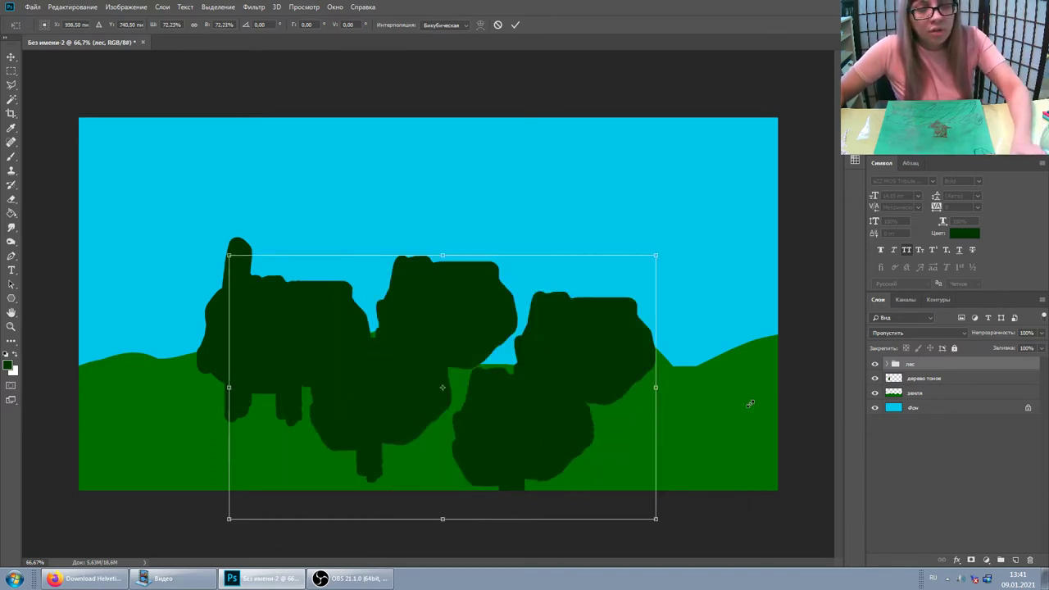
left_click_drag(655, 256, 651, 258)
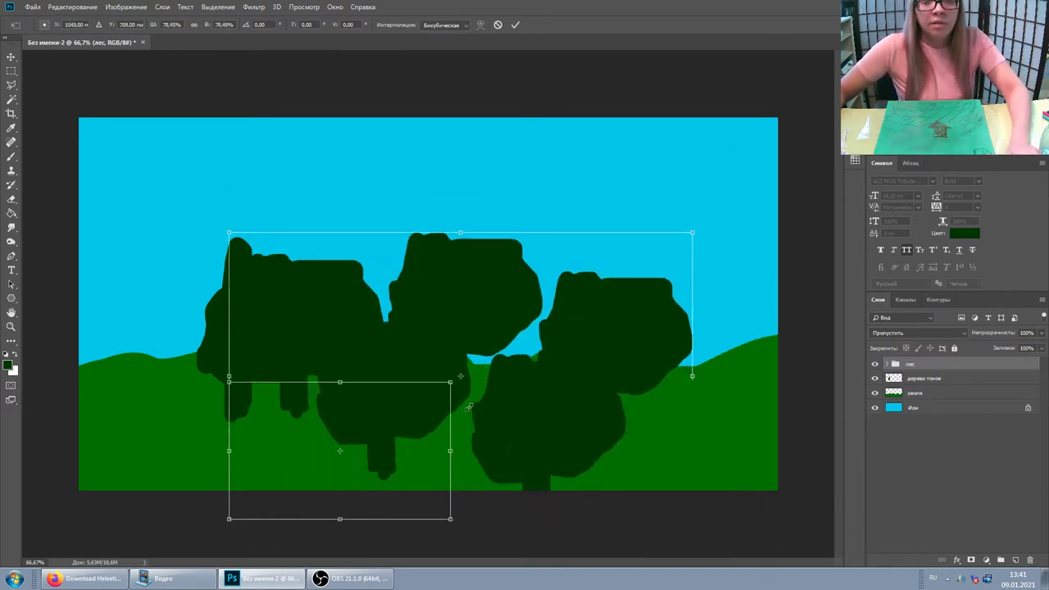
mouse_move(658, 294)
left_mouse_down()
mouse_move(444, 440)
mouse_move(656, 328)
mouse_move(733, 370)
left_mouse_up()
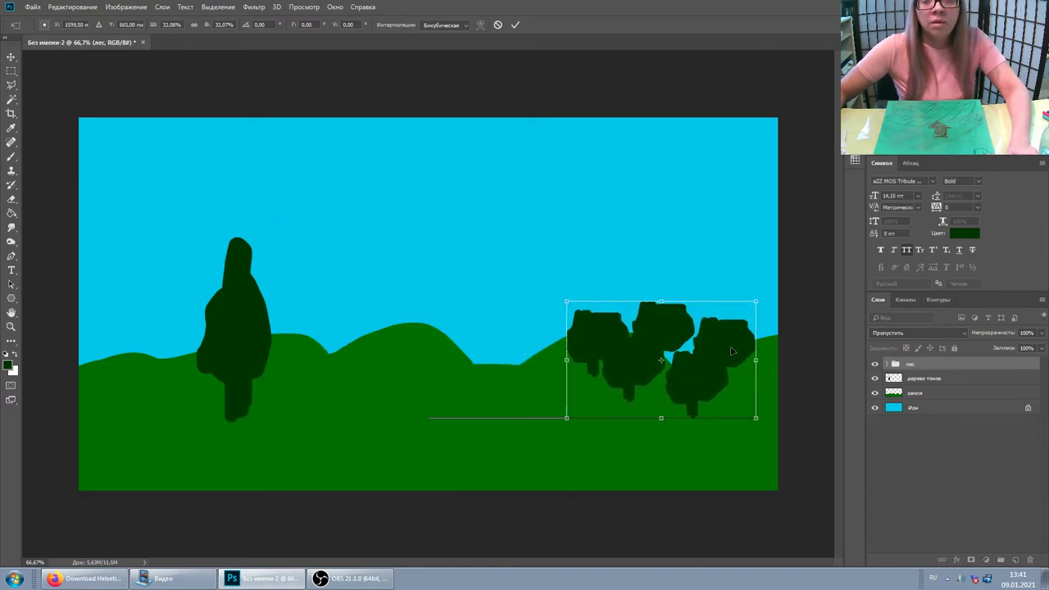
key("Return")
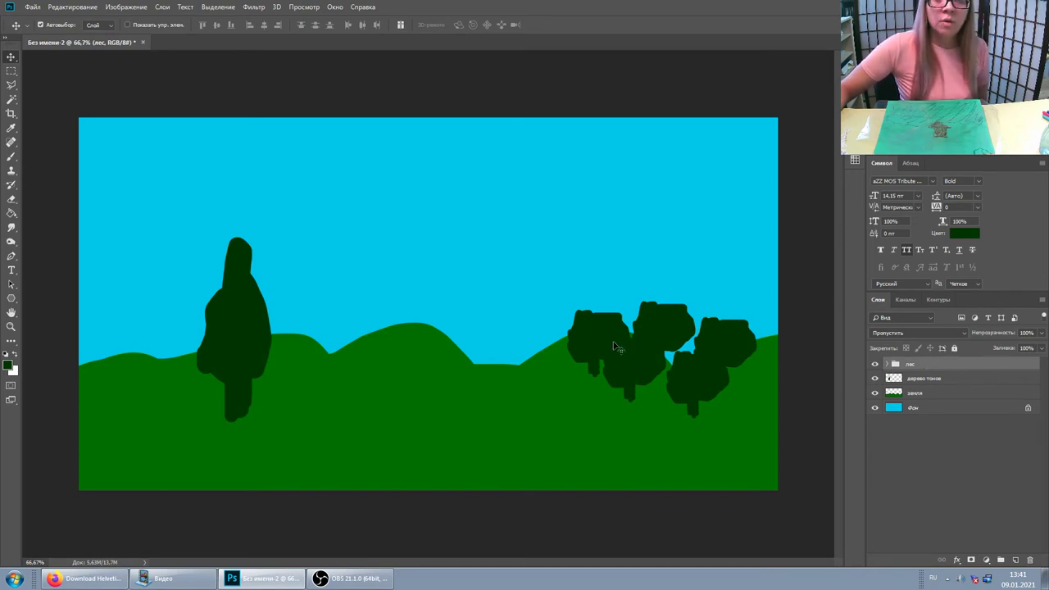
mouse_move(608, 336)
left_mouse_down()
mouse_move(553, 340)
mouse_move(604, 328)
left_mouse_up()
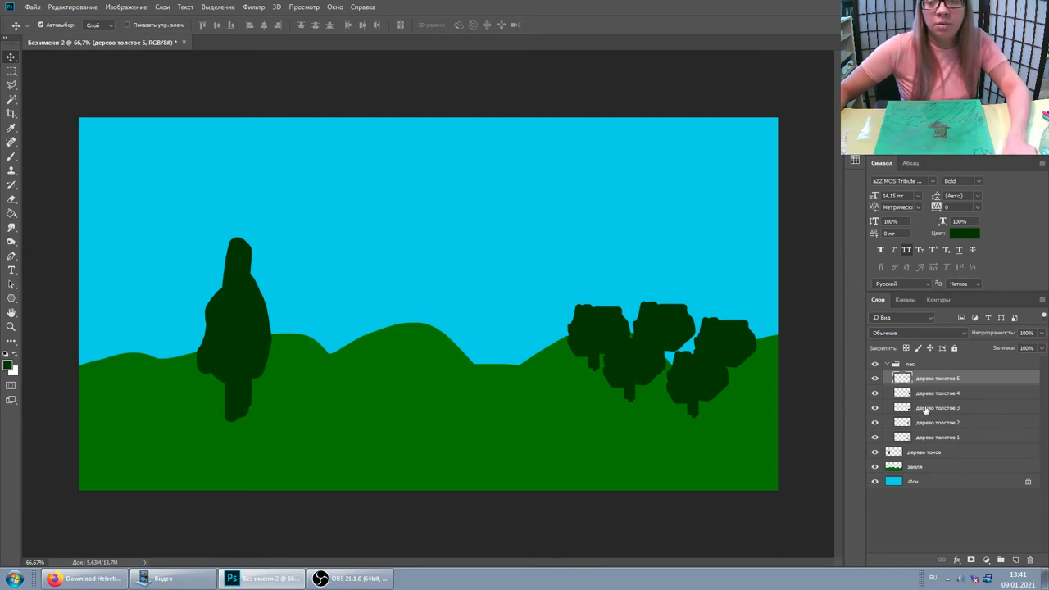
Select all five дерево толстое layers inside the лес group.
left_click(918, 440, "shift")
mouse_move(620, 357)
left_mouse_down()
mouse_move(533, 353)
mouse_move(656, 359)
left_mouse_up()
left_click(912, 364)
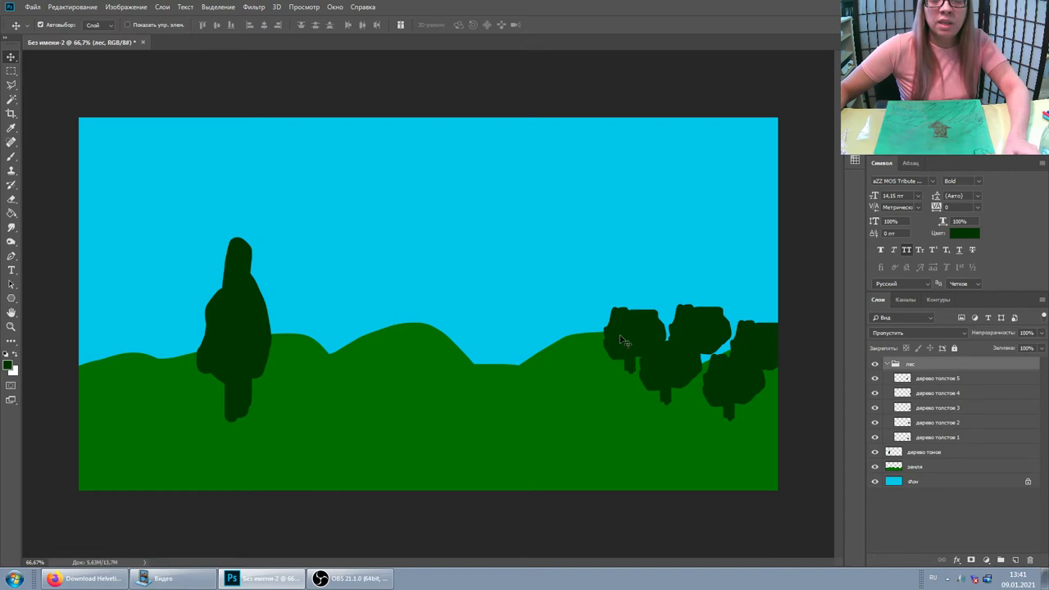
left_click(642, 336)
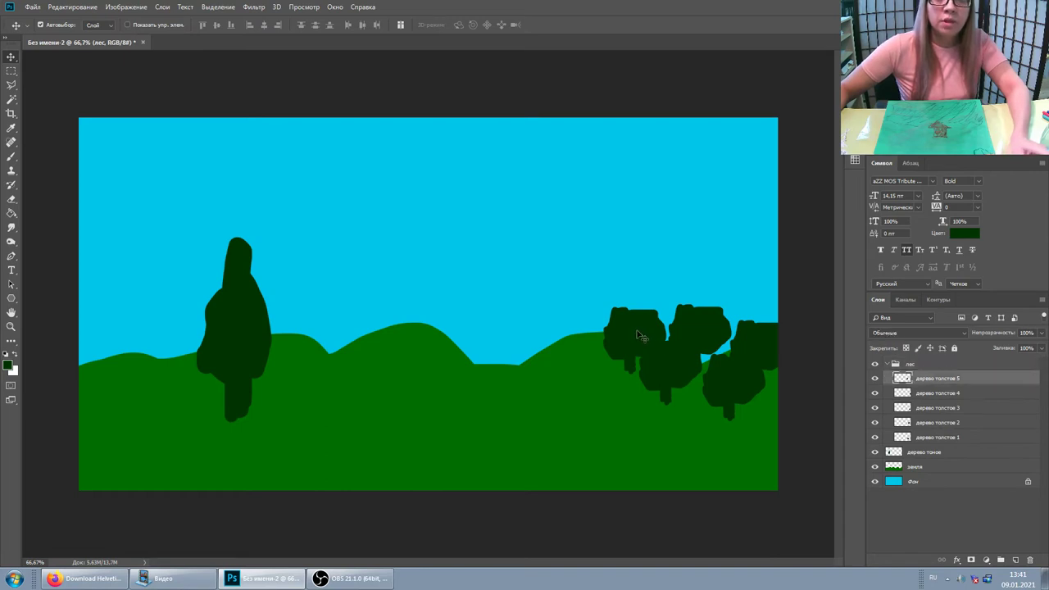
left_click(677, 373, "shift")
left_click(700, 328, "shift")
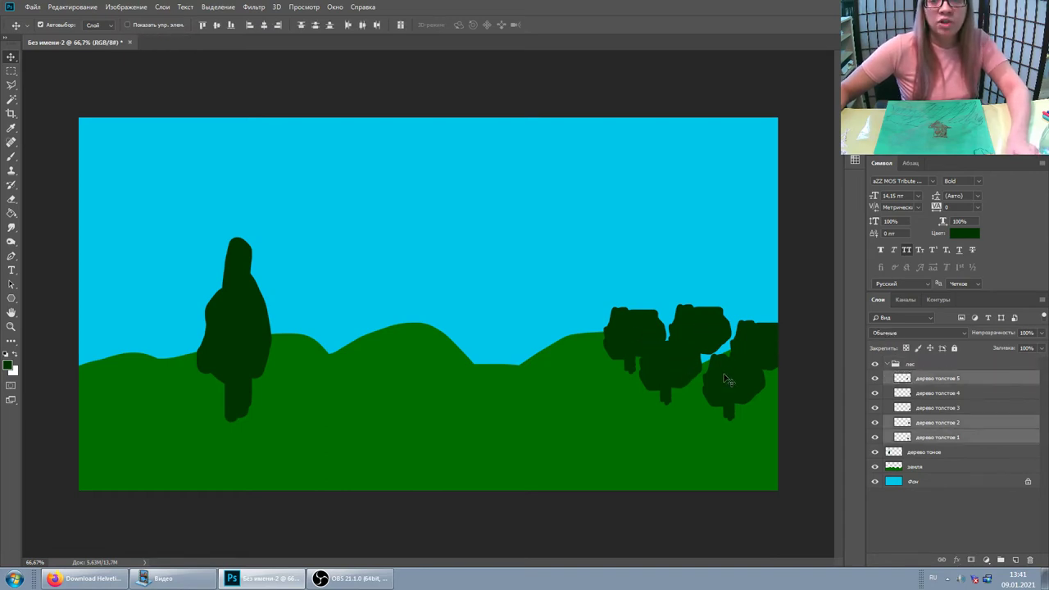
left_click(727, 380, "shift")
left_click(754, 345, "shift")
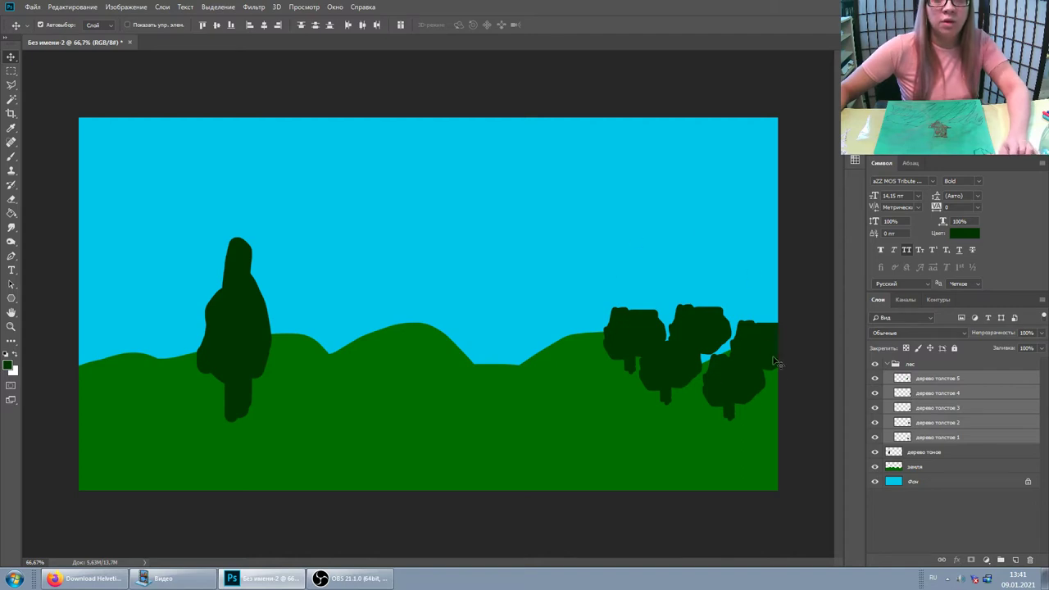
Move the tree cluster slightly left and up, then collapse the лес group.
mouse_move(655, 358)
left_mouse_down()
mouse_move(622, 333)
mouse_move(645, 353)
mouse_move(637, 362)
left_mouse_up()
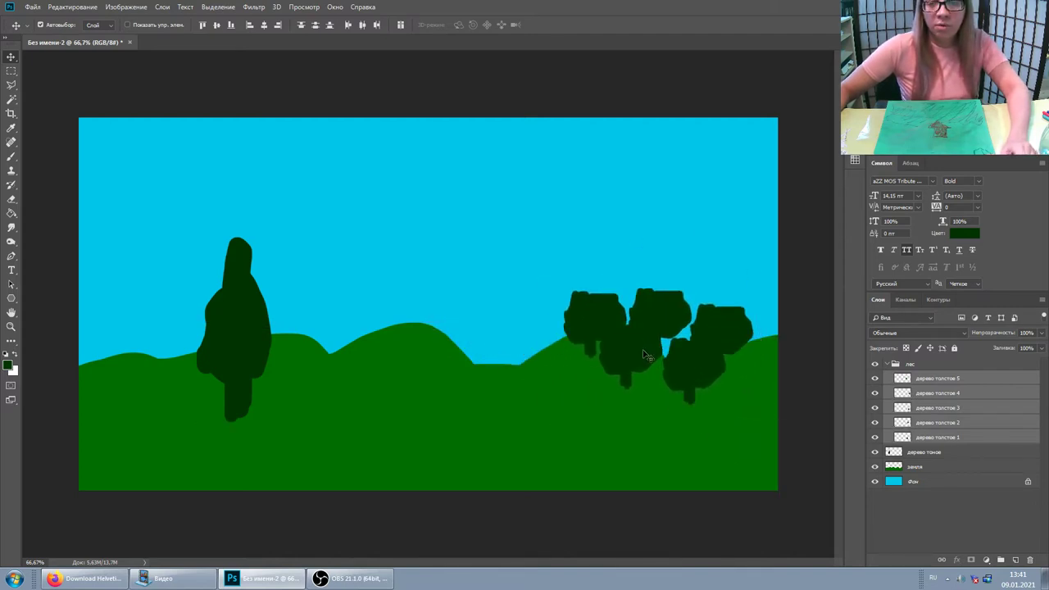
left_click_drag(644, 353, 640, 361)
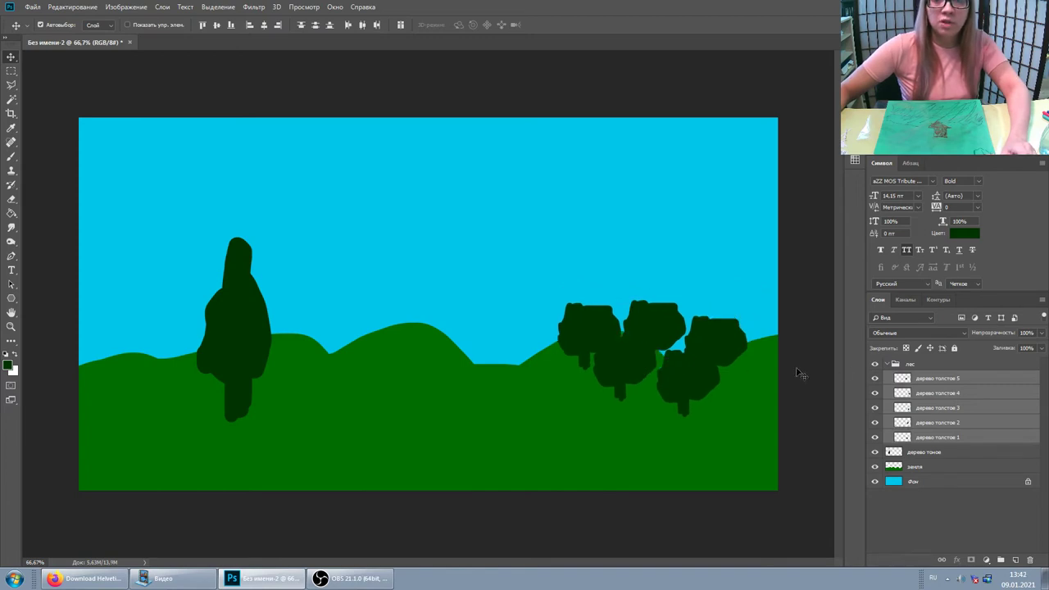
left_click(926, 364)
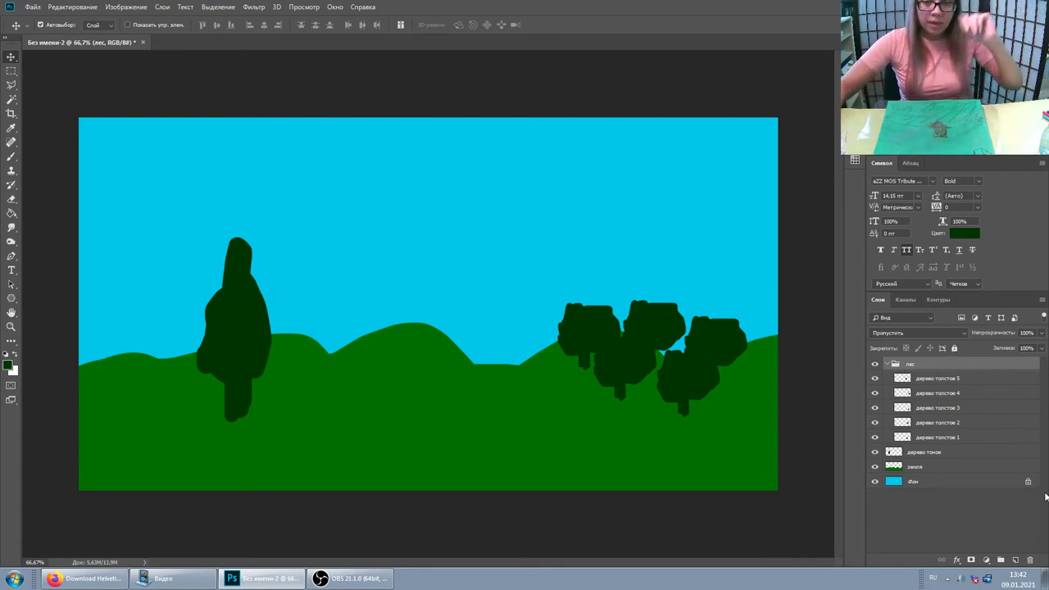
left_click(886, 365)
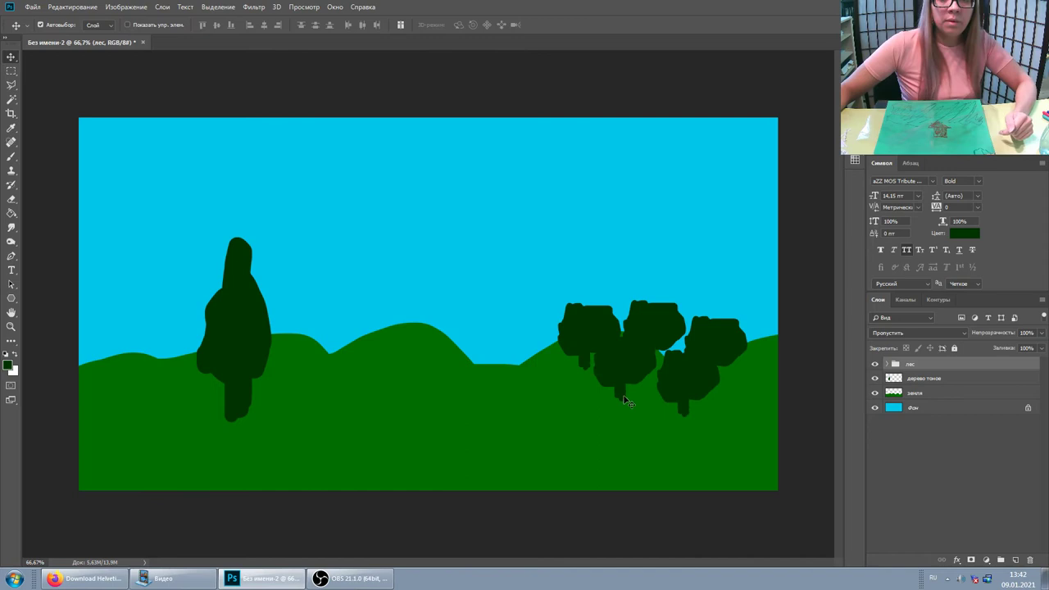
right_click(14, 299)
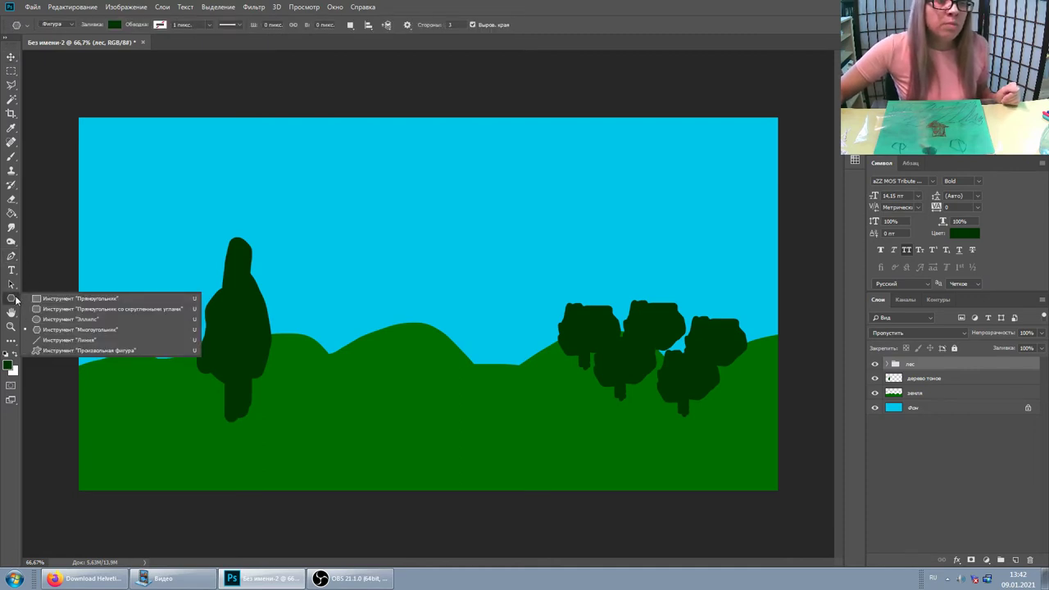
Draw a brown-filled square on the hills as the house body.
left_click(69, 301)
left_click_drag(321, 446, 448, 326)
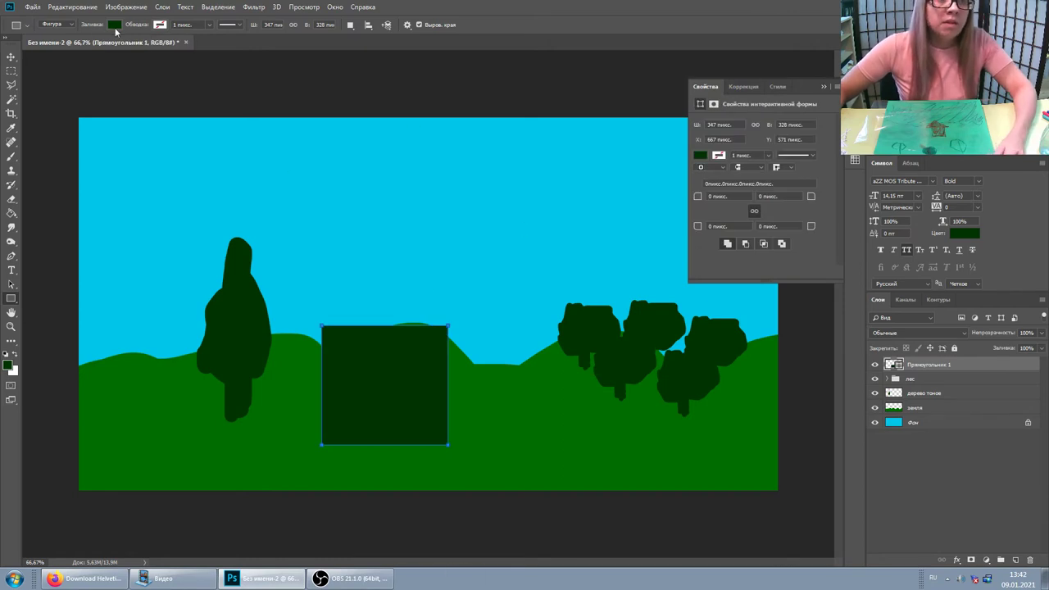
left_click(114, 24)
left_click(172, 194)
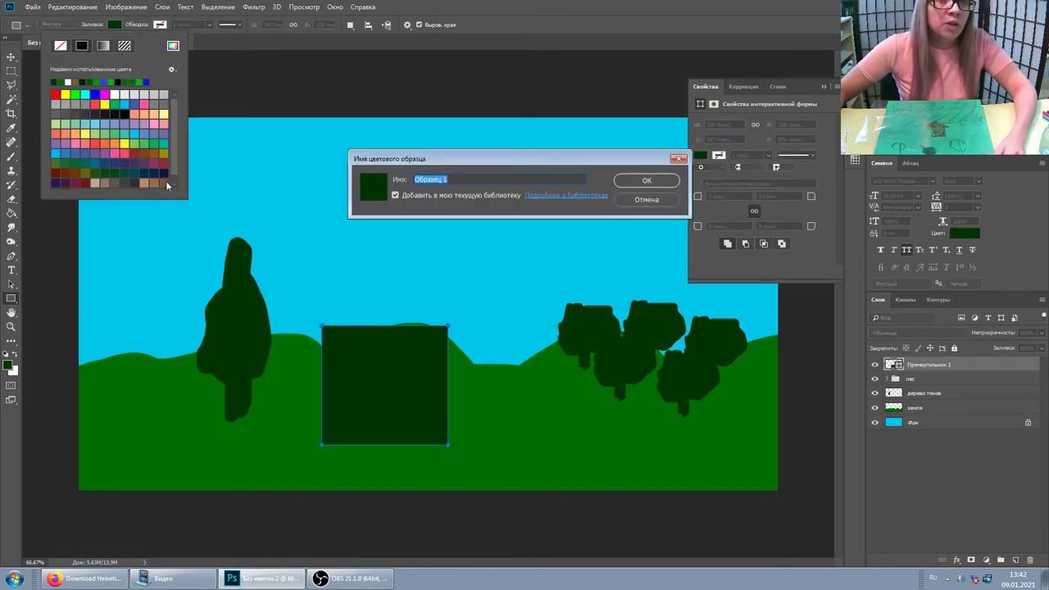
key("Escape")
left_click(154, 180)
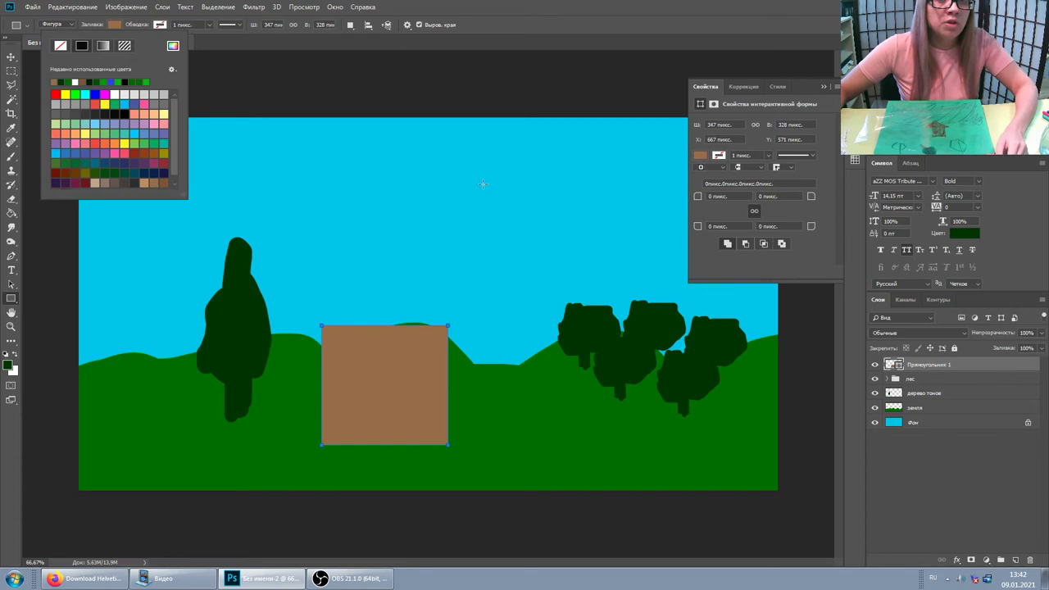
left_click(823, 87)
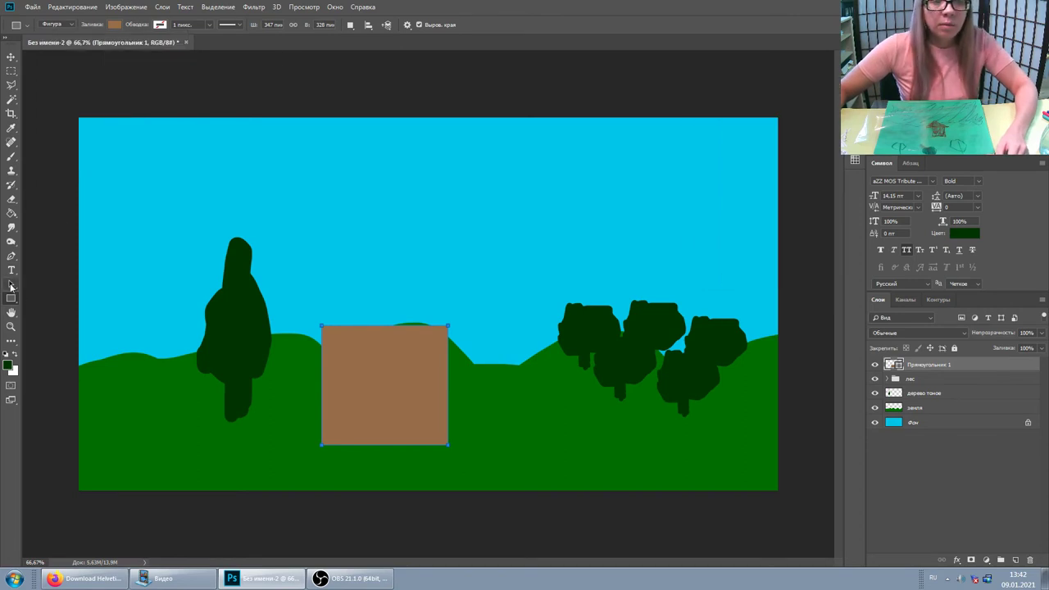
Switch to the Polygon tool and open its Create Polygon settings.
right_click(11, 299)
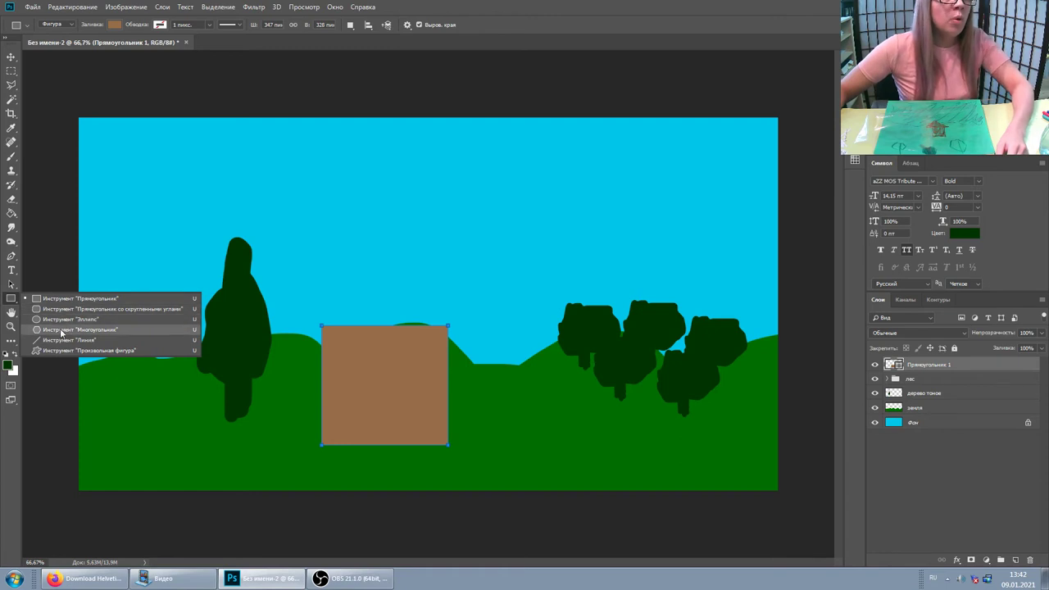
left_click(78, 330)
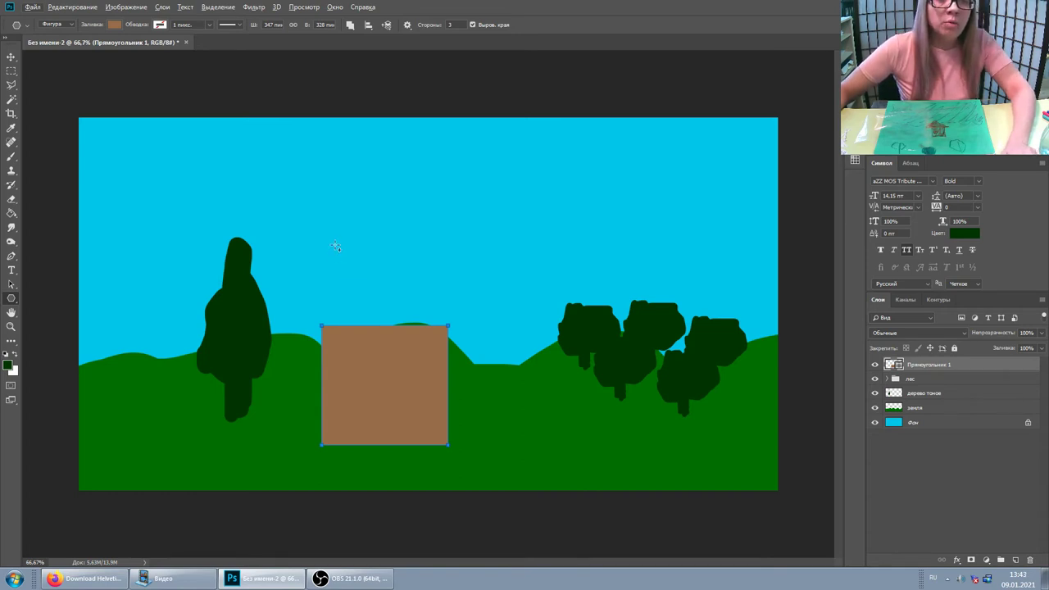
left_click(335, 245)
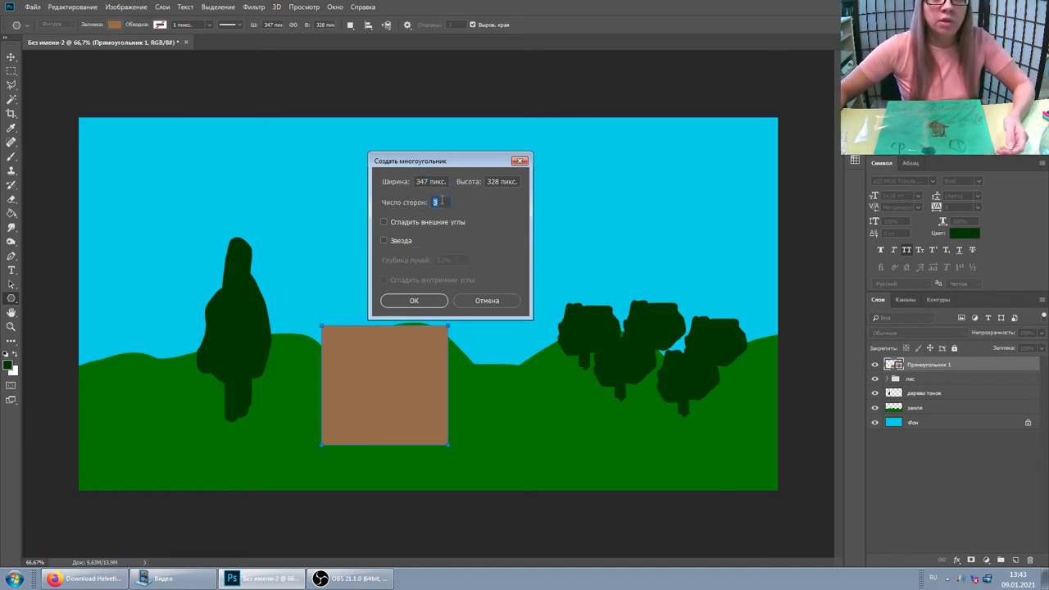
type("20")
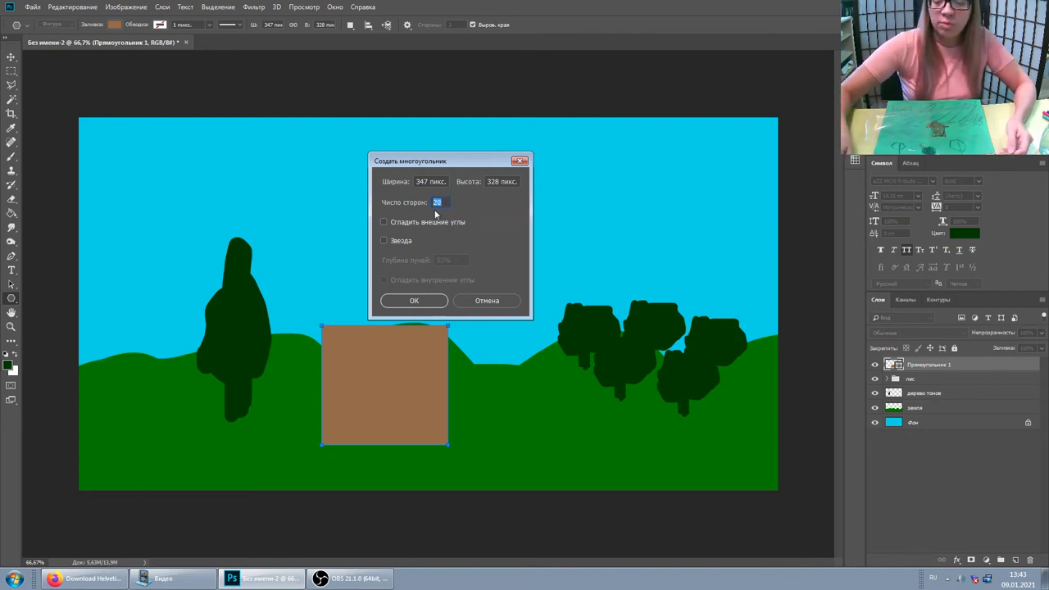
type("3")
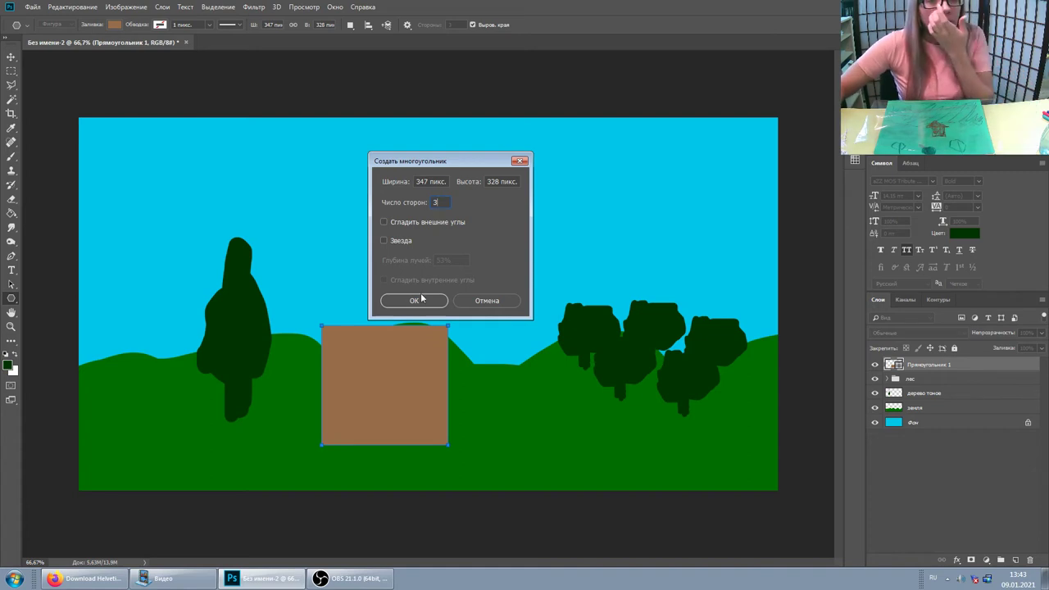
left_click(409, 300)
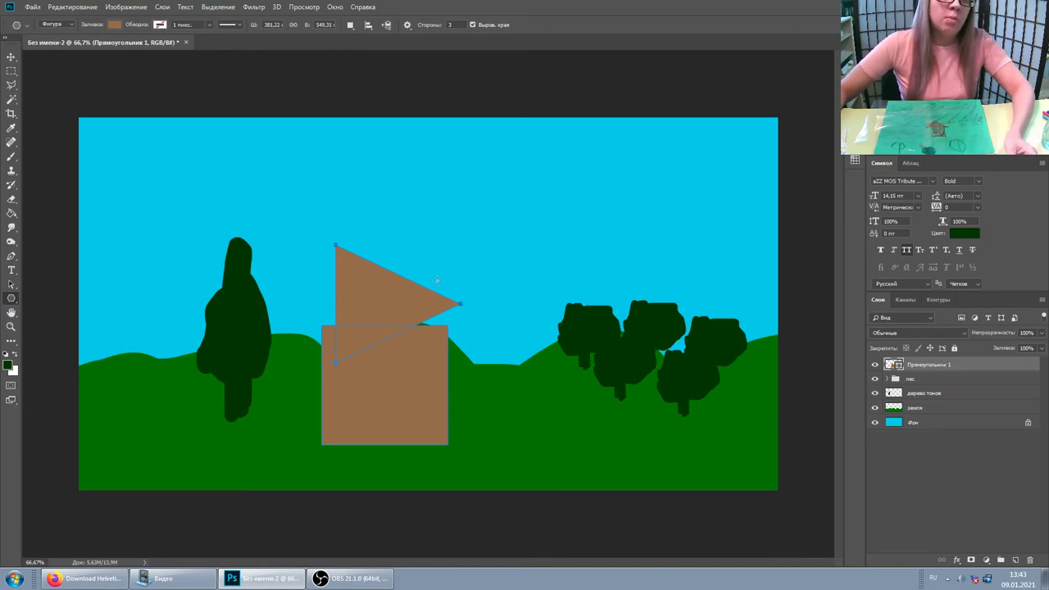
left_click(11, 56)
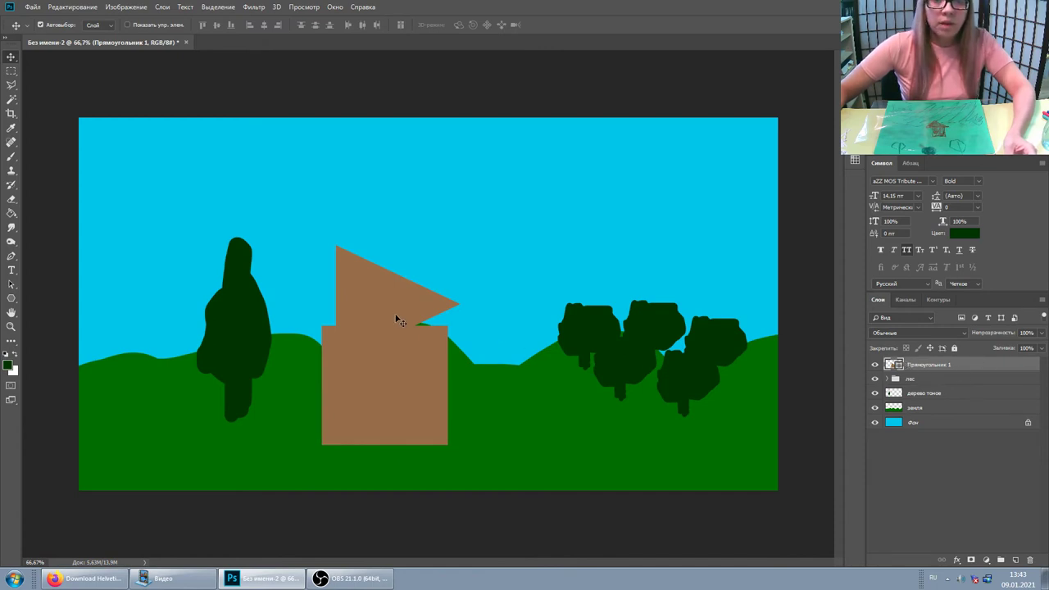
left_click_drag(398, 321, 411, 320)
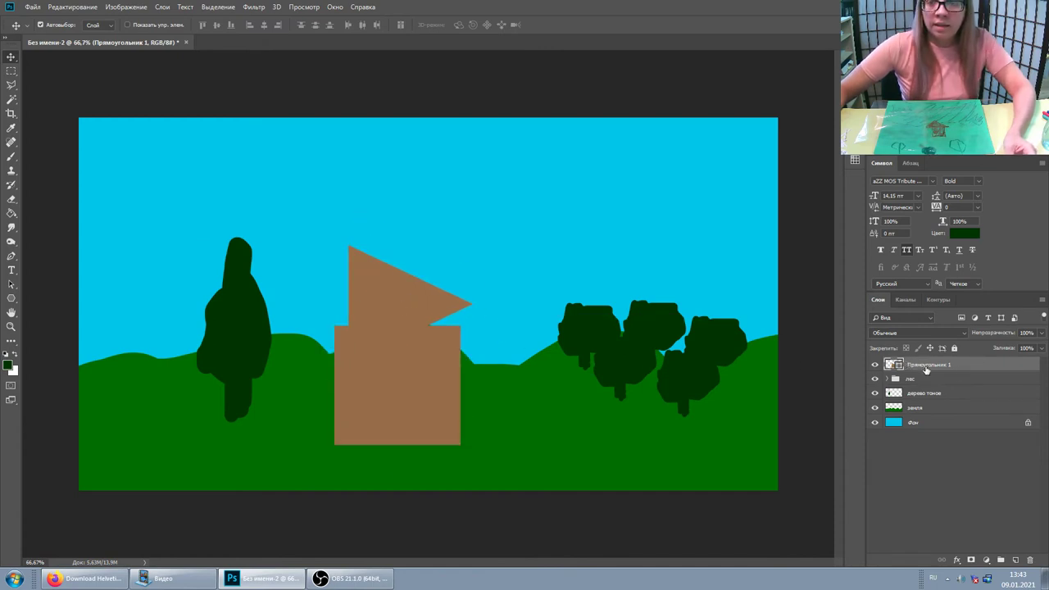
left_click(934, 301)
left_click(873, 299)
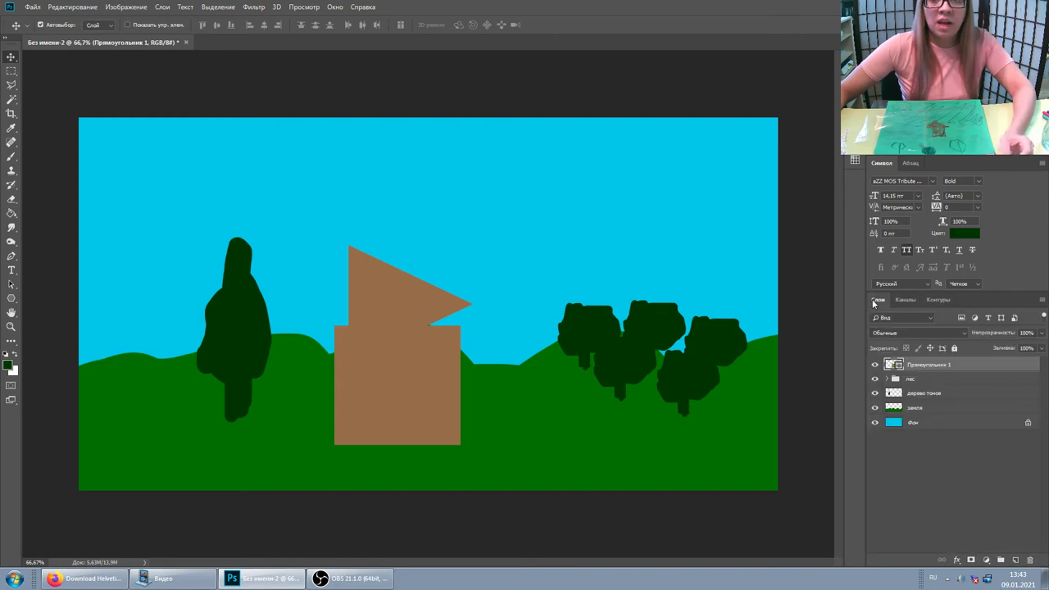
left_click_drag(398, 318, 406, 317)
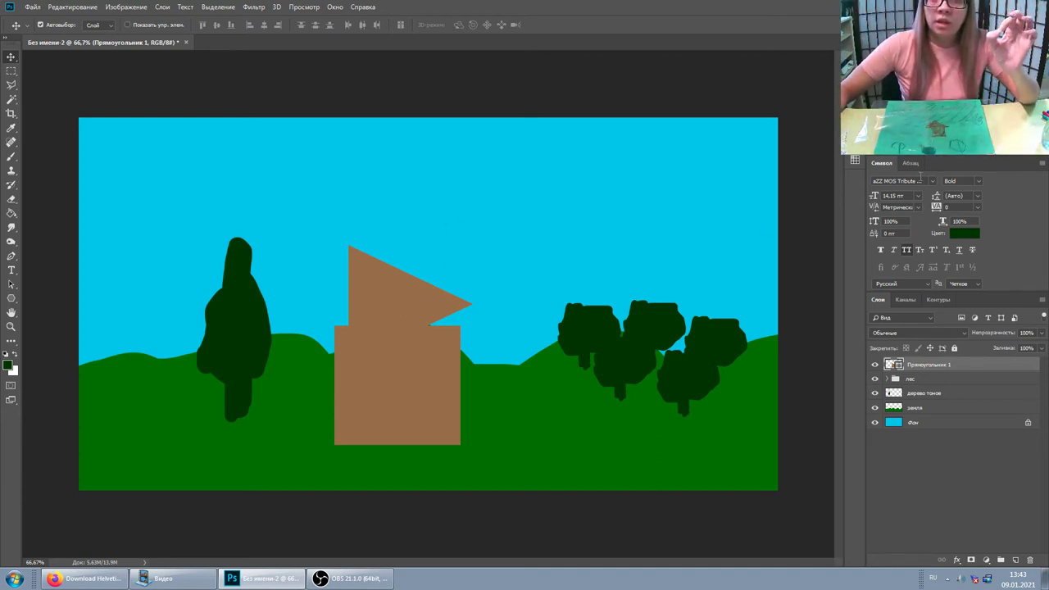
key("ctrl+alt+z")
key("ctrl+alt+z")
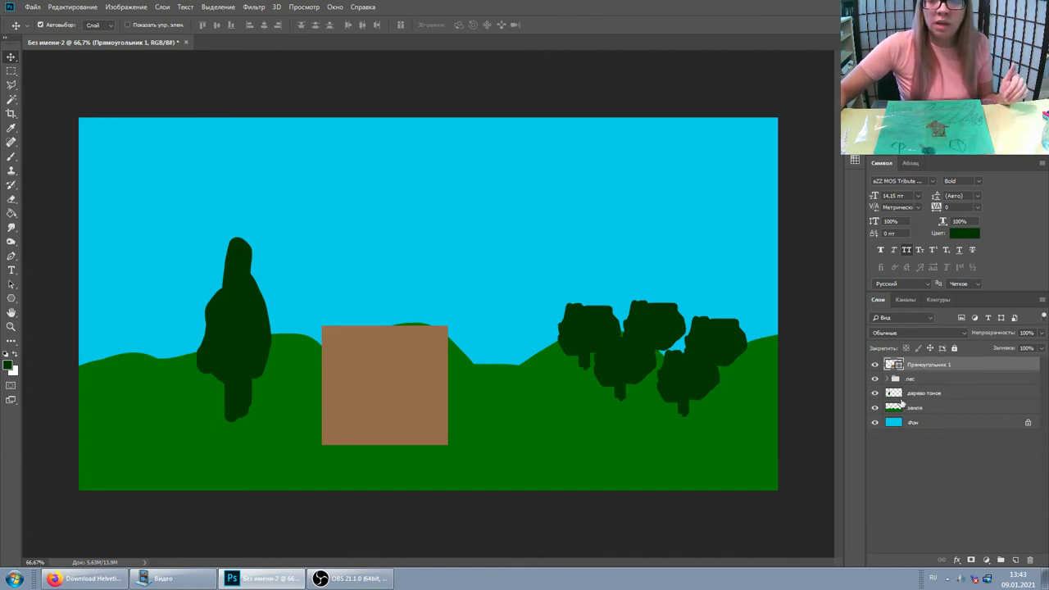
Draw a dark green triangle to the left of the house above the thin tree layer.
left_click(906, 393)
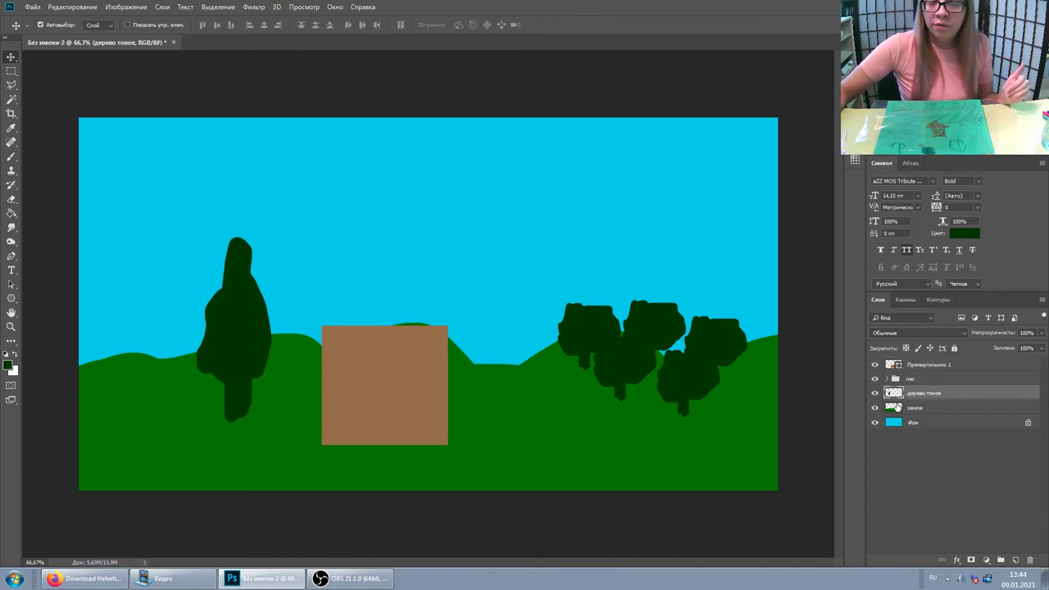
left_click(11, 299)
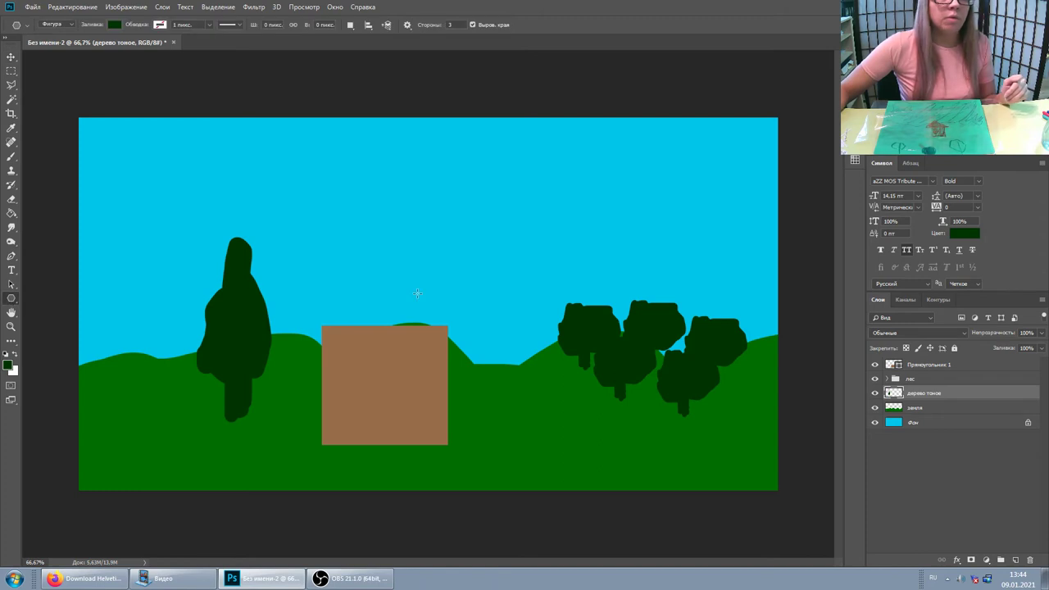
left_click(329, 277)
left_click(469, 303)
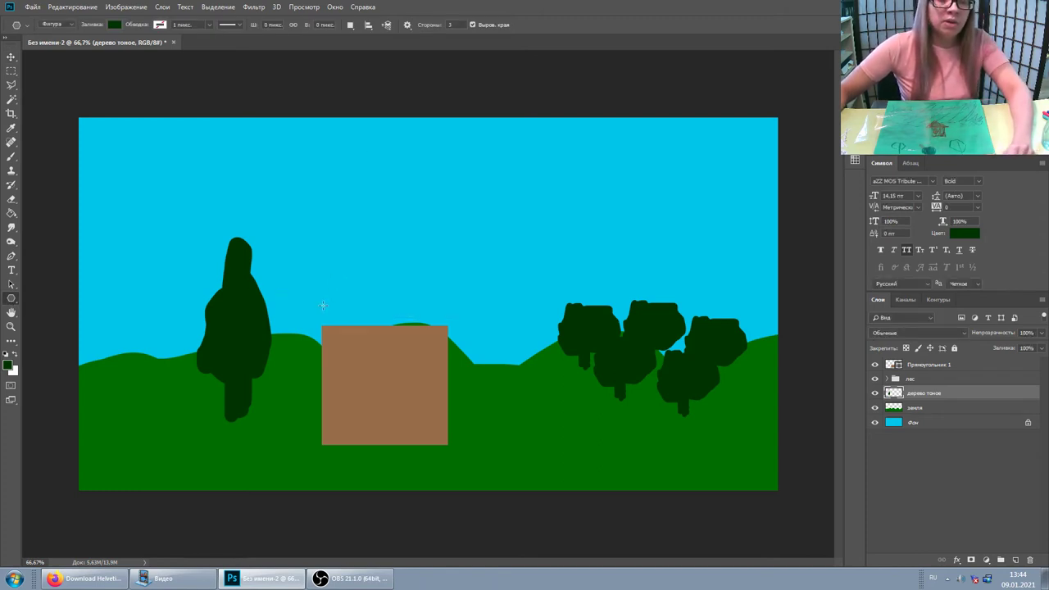
mouse_move(323, 306)
left_mouse_down()
mouse_move(327, 330)
mouse_move(377, 287)
left_mouse_up()
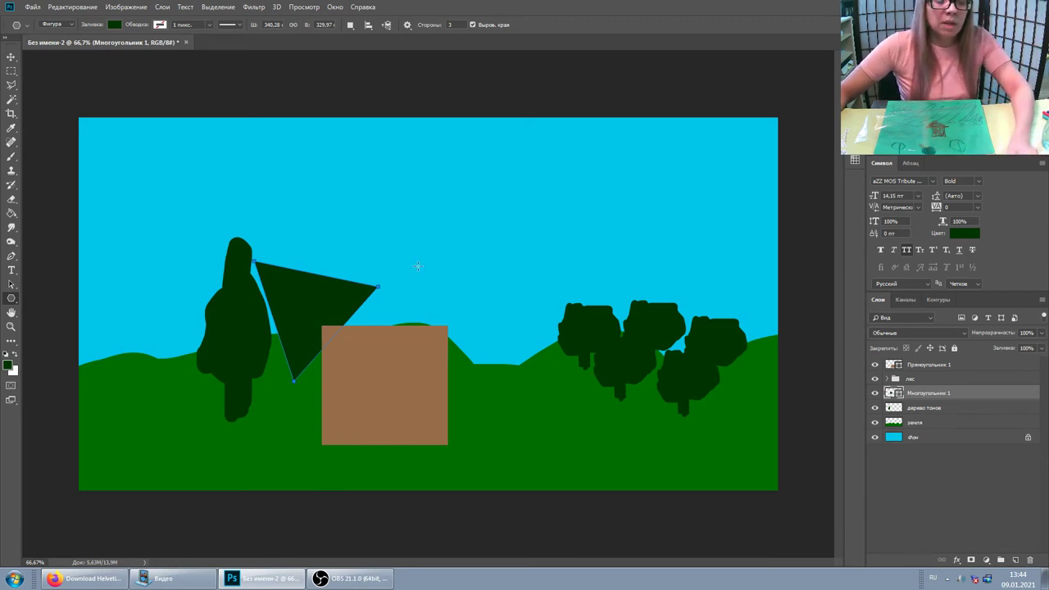
Draw a round 20-sided polygon beside the house, then reset sides to 3, undoing extra shapes.
left_click(416, 264)
double_click(434, 202)
type("20")
key("Return")
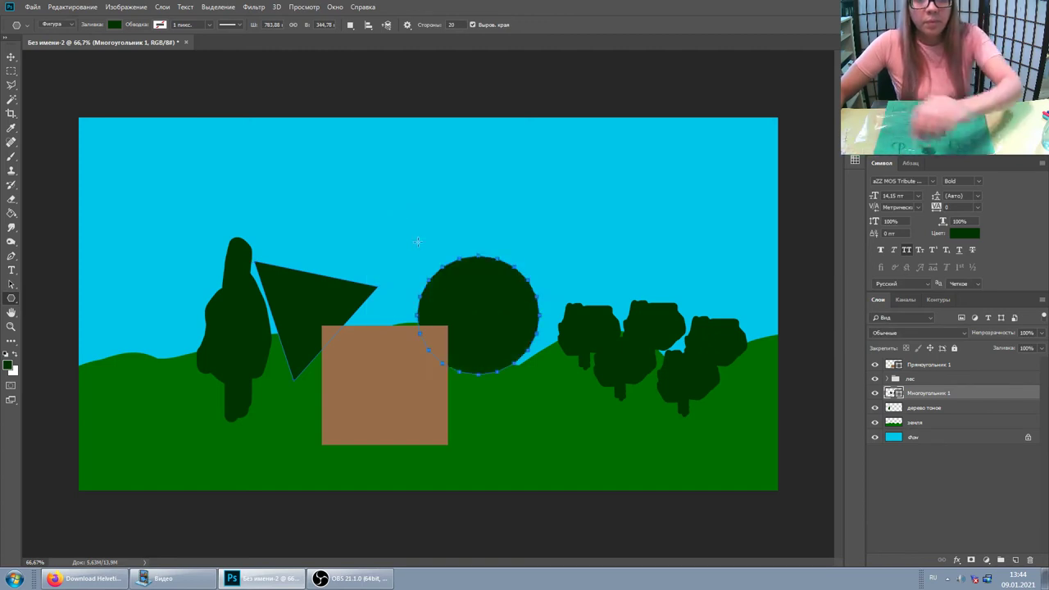
mouse_move(338, 247)
left_mouse_down()
mouse_move(538, 164)
mouse_move(410, 213)
left_mouse_up()
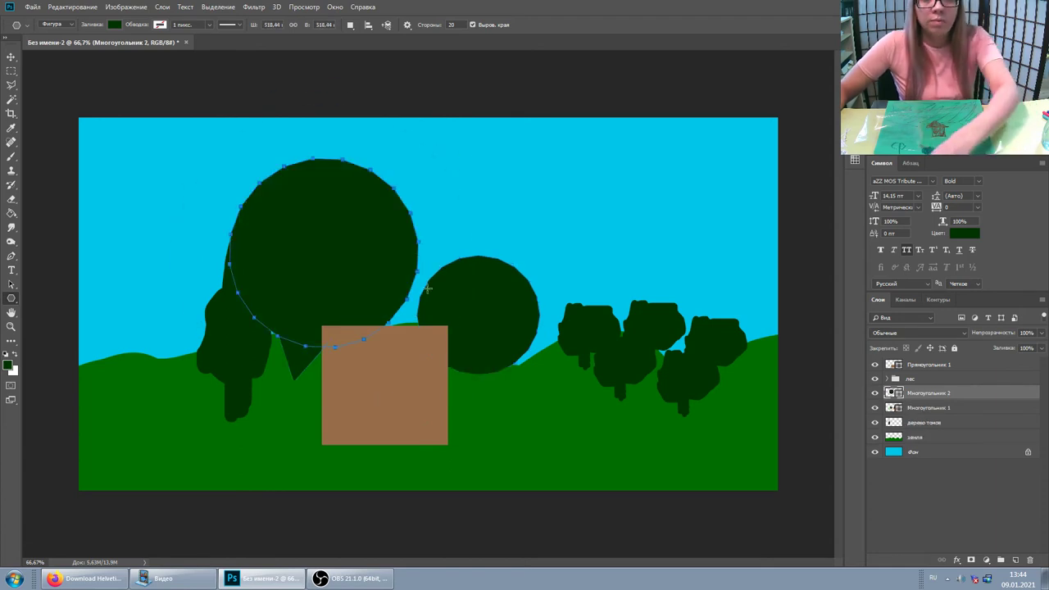
key("ctrl+z")
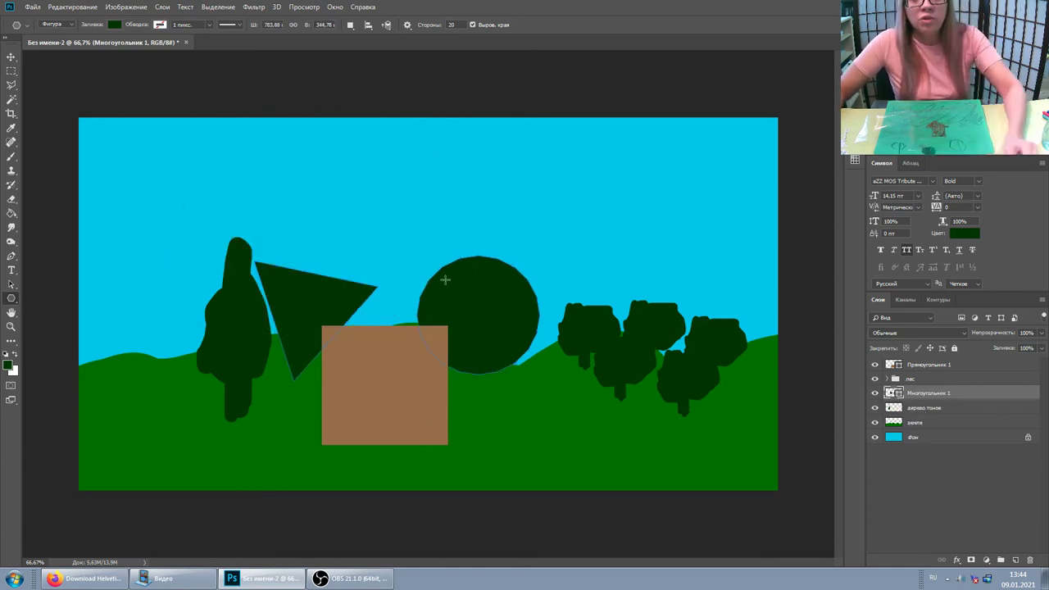
left_click(404, 240)
left_click_drag(445, 201, 380, 205)
type("3")
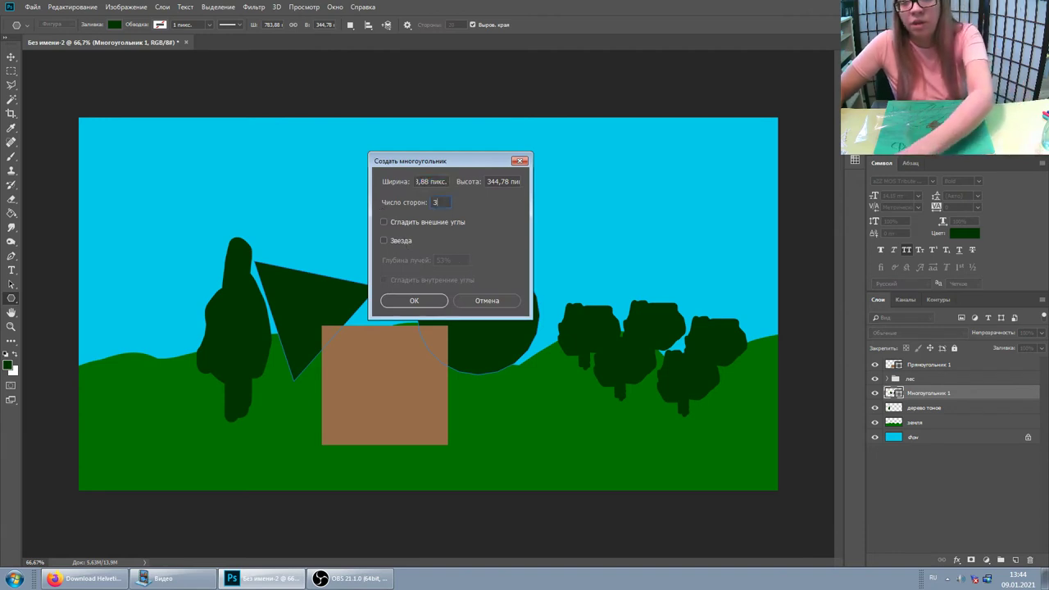
key("Return")
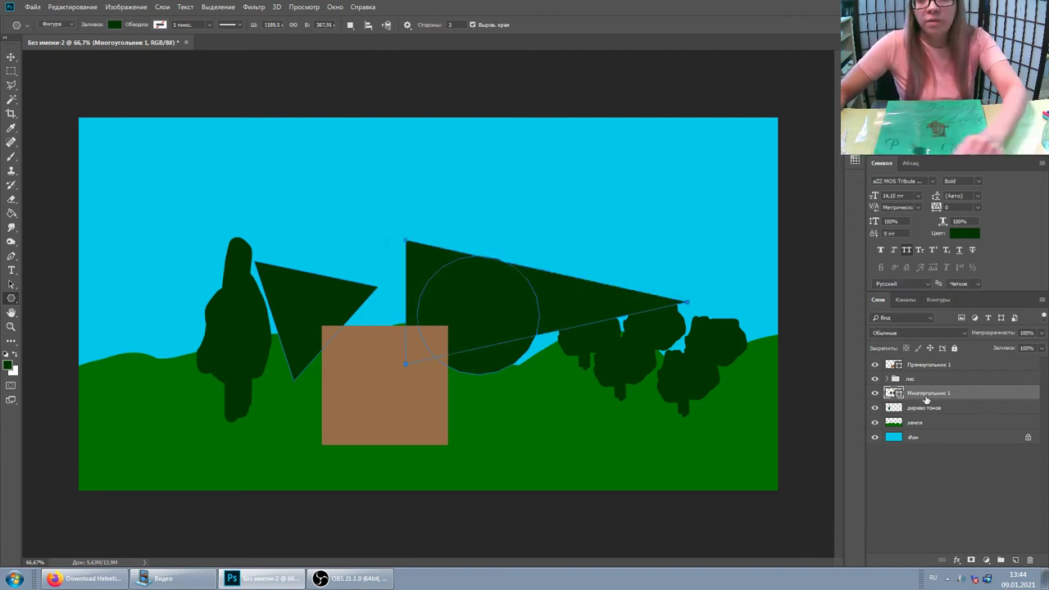
key("ctrl+z")
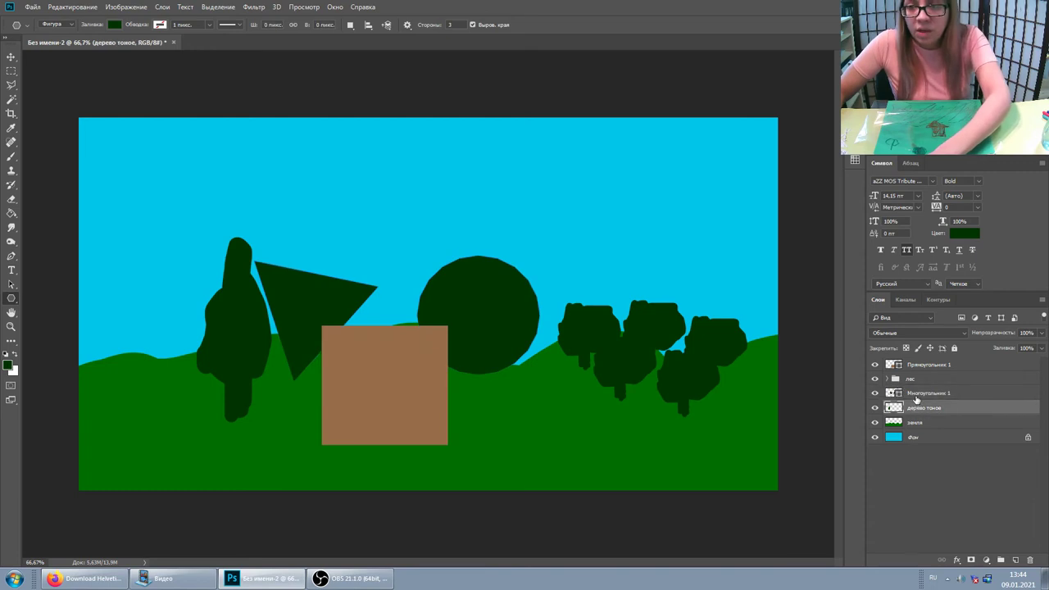
Undo the extra rounded shape and sample the house wall's brown with the Eyedropper.
left_click_drag(322, 250, 363, 338)
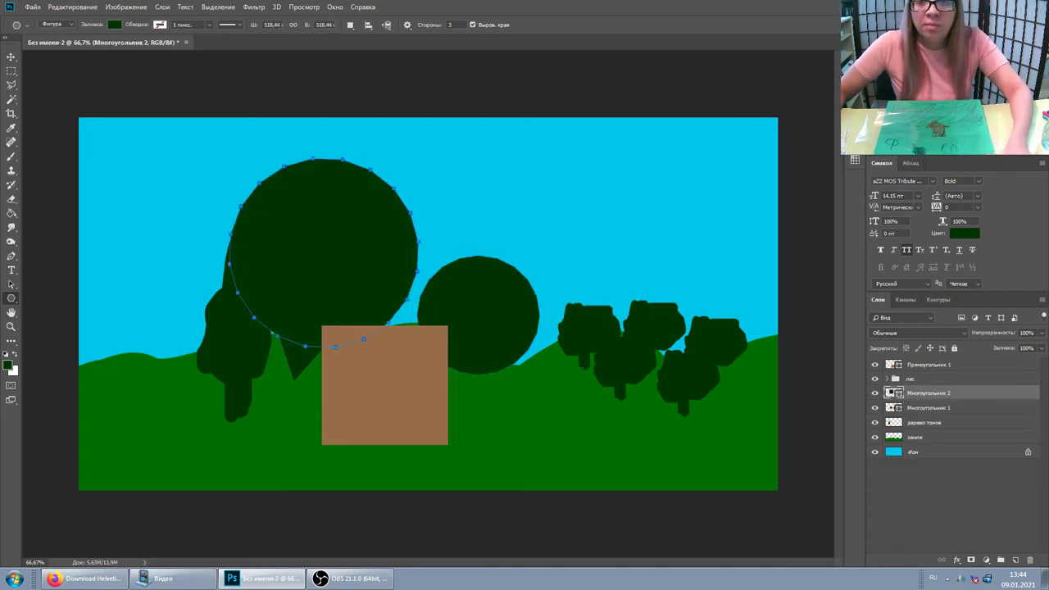
key("ctrl+z")
key("ctrl+z")
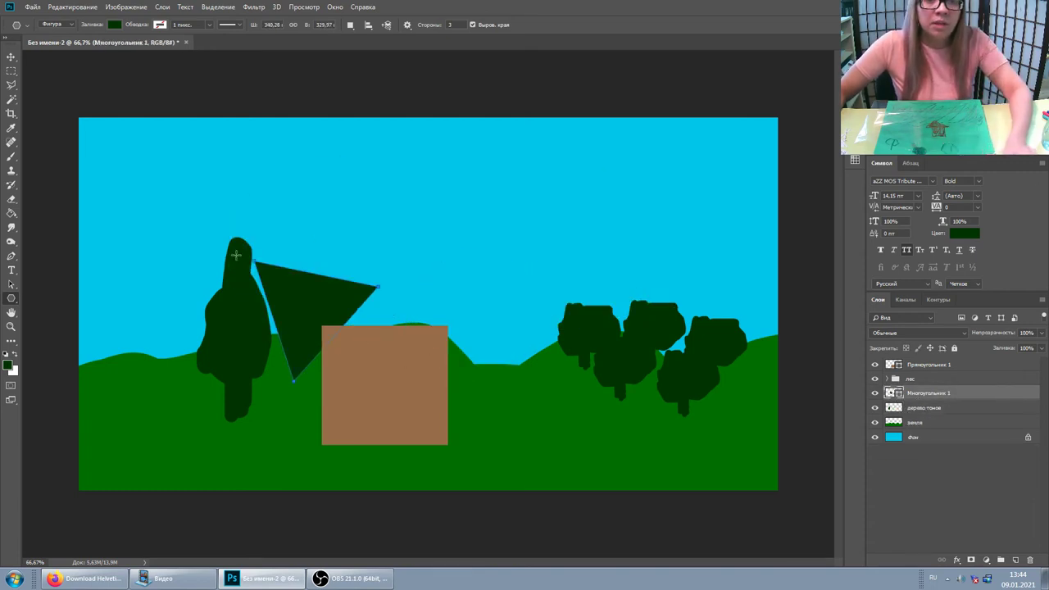
left_click(12, 126)
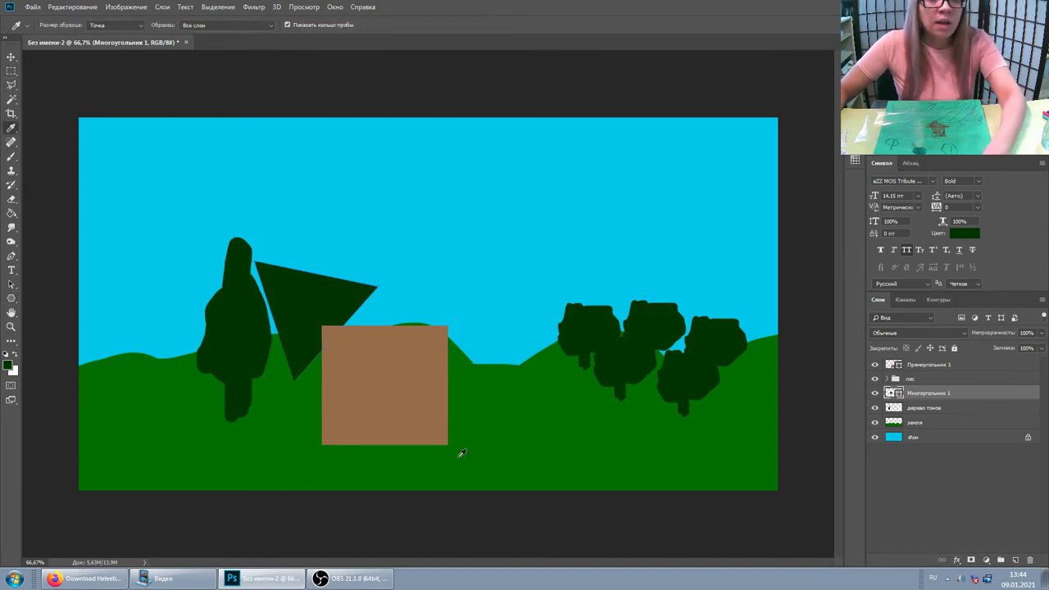
left_click(410, 379)
left_click(12, 57)
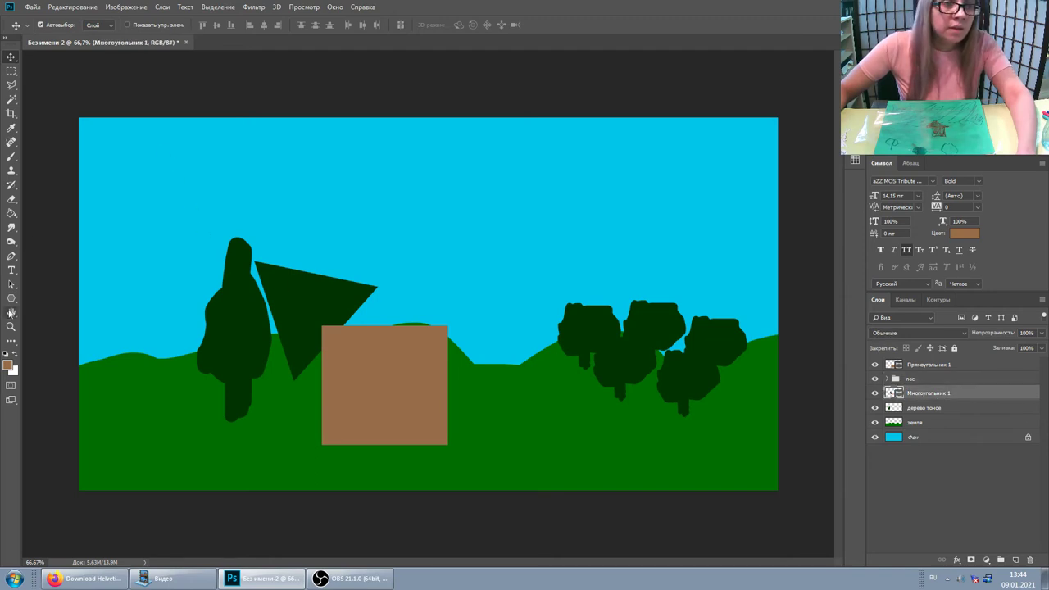
Fill the triangle with the sampled brown from the polygon Fill dropdown.
left_click(12, 299)
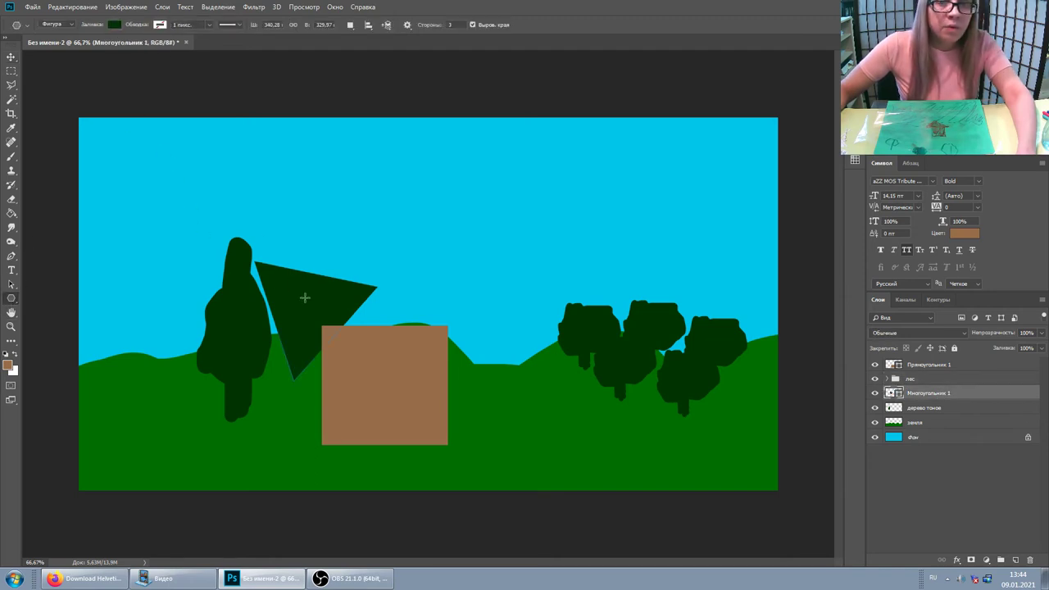
left_click(113, 25)
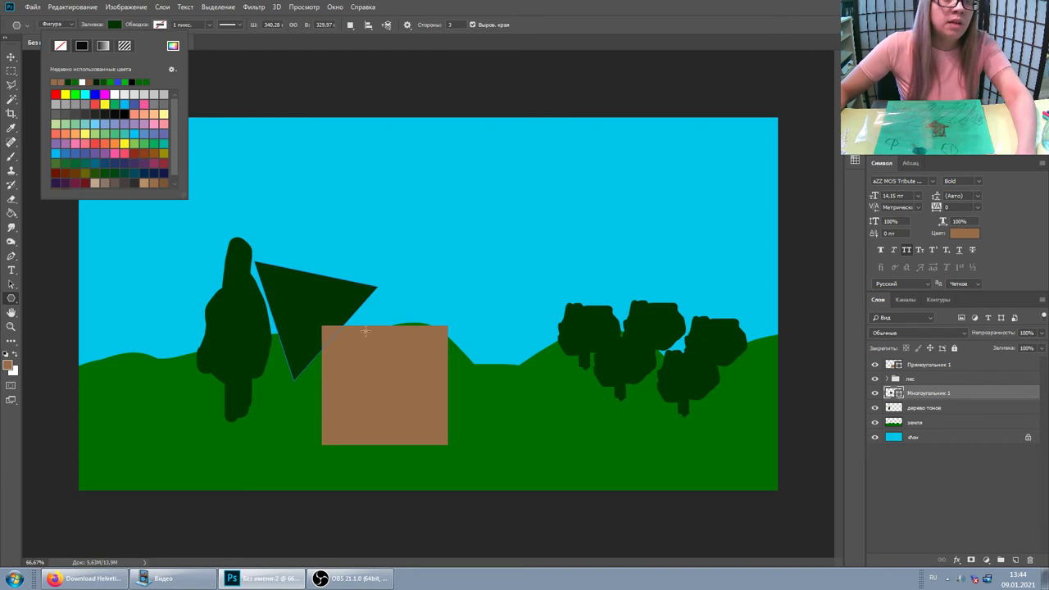
key("i")
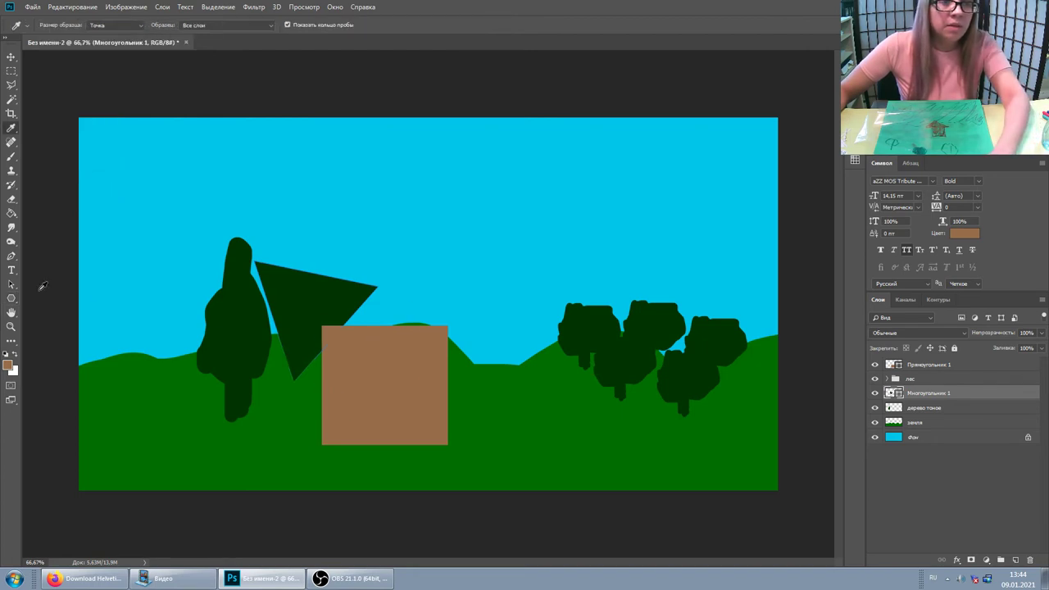
left_click(11, 299)
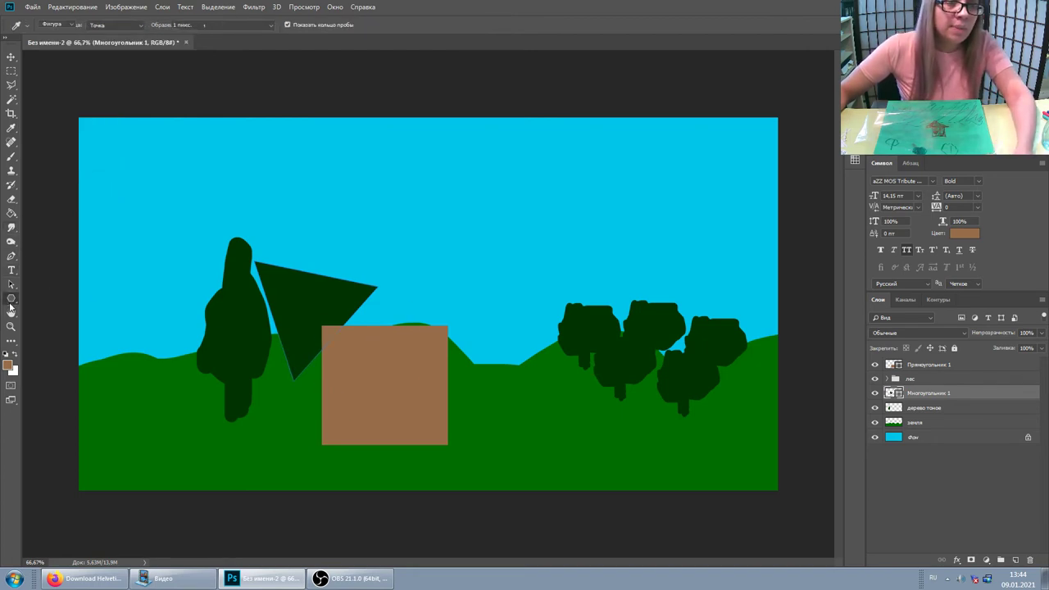
left_click(116, 27)
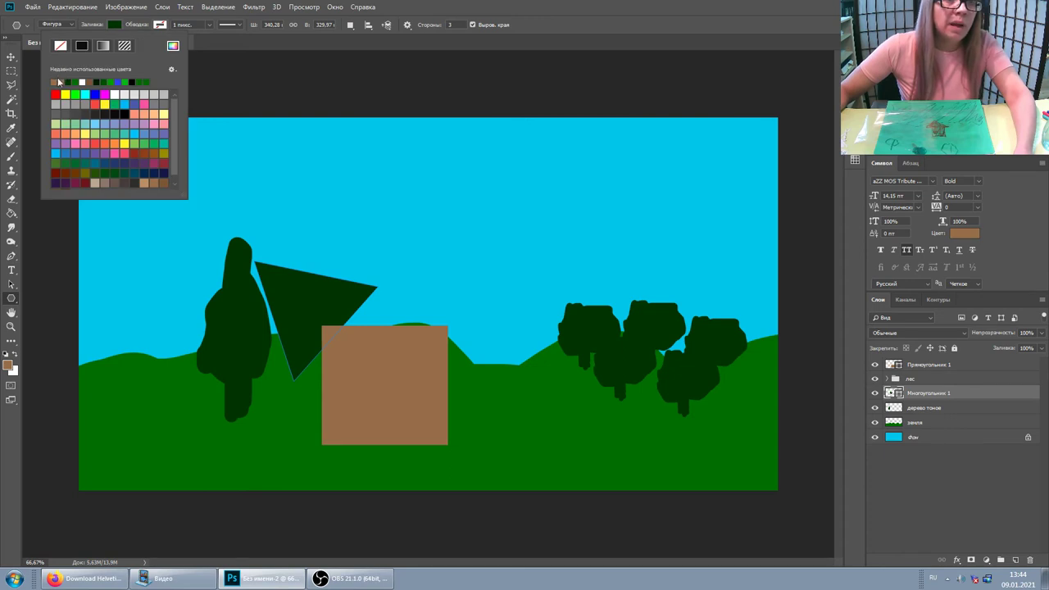
left_click(55, 82)
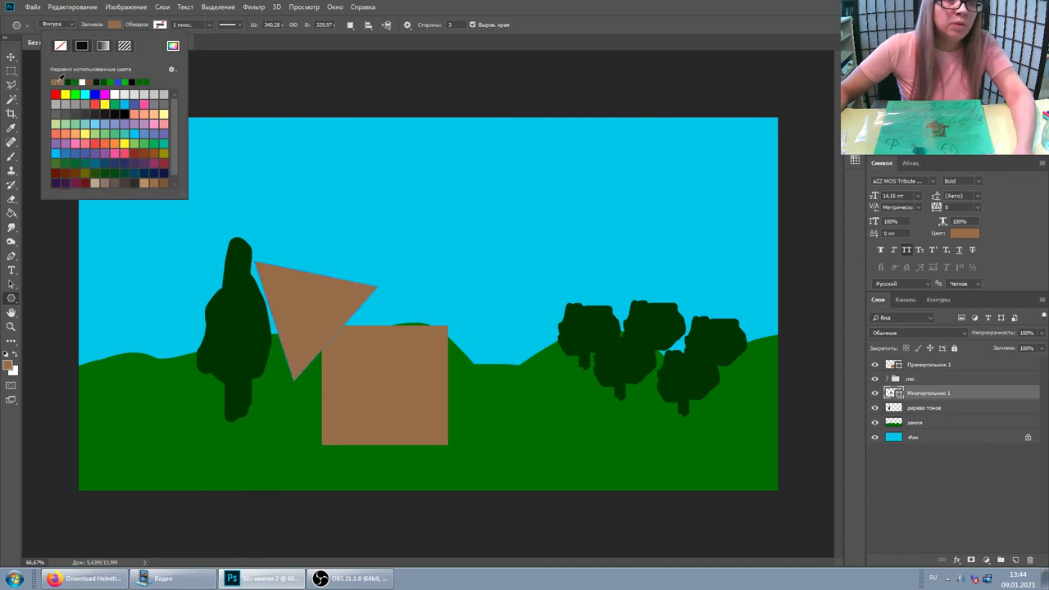
left_click(539, 16)
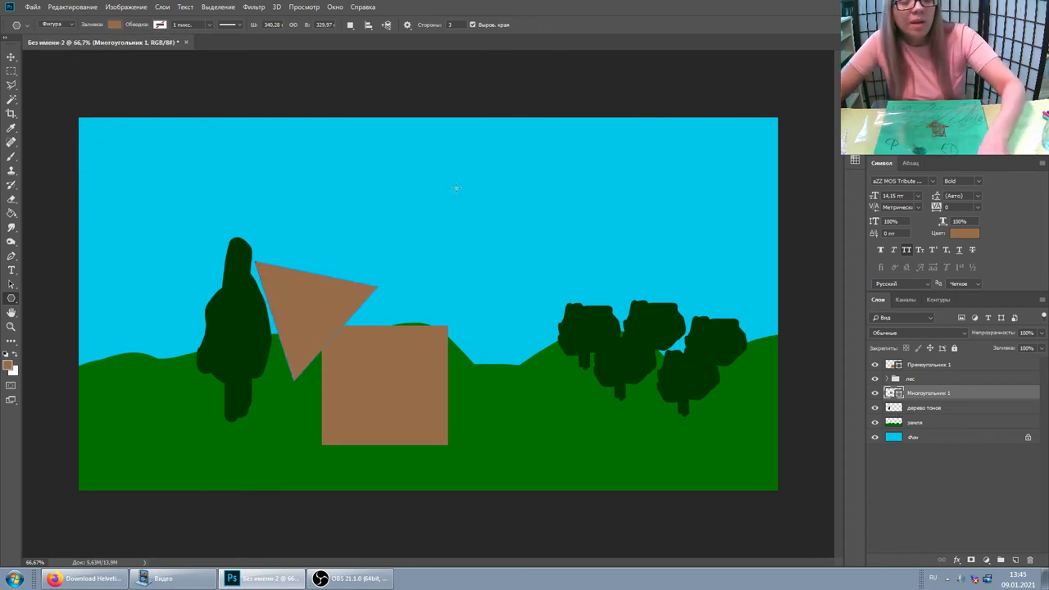
Rotate, scale and move the brown triangle point-up onto the square as its roof.
key("ctrl+t")
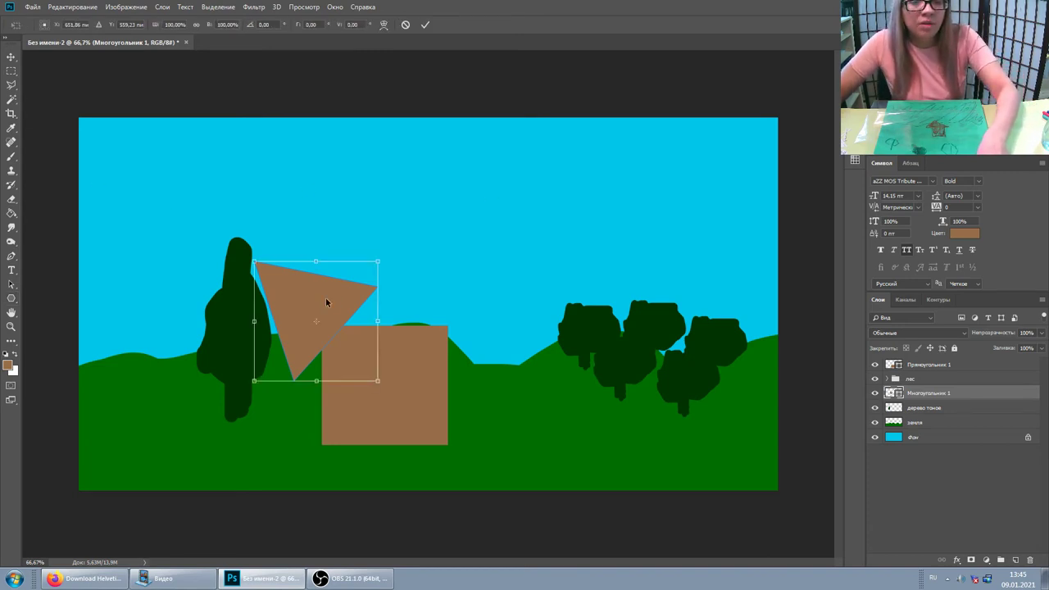
mouse_move(378, 261)
left_mouse_down()
mouse_move(435, 227)
mouse_move(396, 367)
mouse_move(453, 348)
mouse_move(442, 369)
left_mouse_up()
left_click_drag(369, 312, 424, 286)
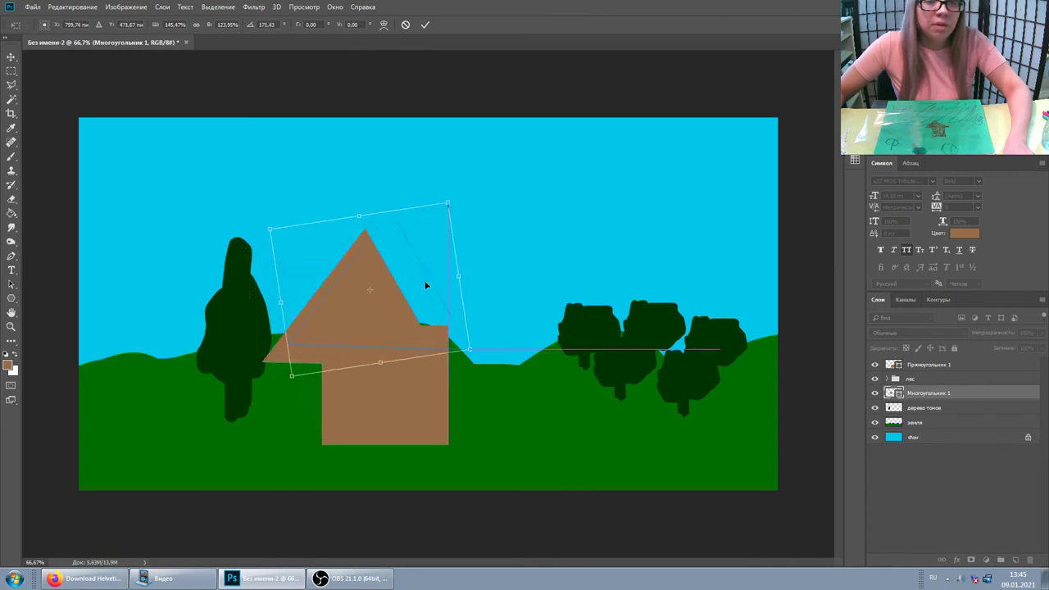
left_click_drag(434, 286, 422, 279)
left_click_drag(463, 191, 445, 205)
left_click_drag(399, 270, 393, 268)
left_click_drag(448, 187, 448, 237)
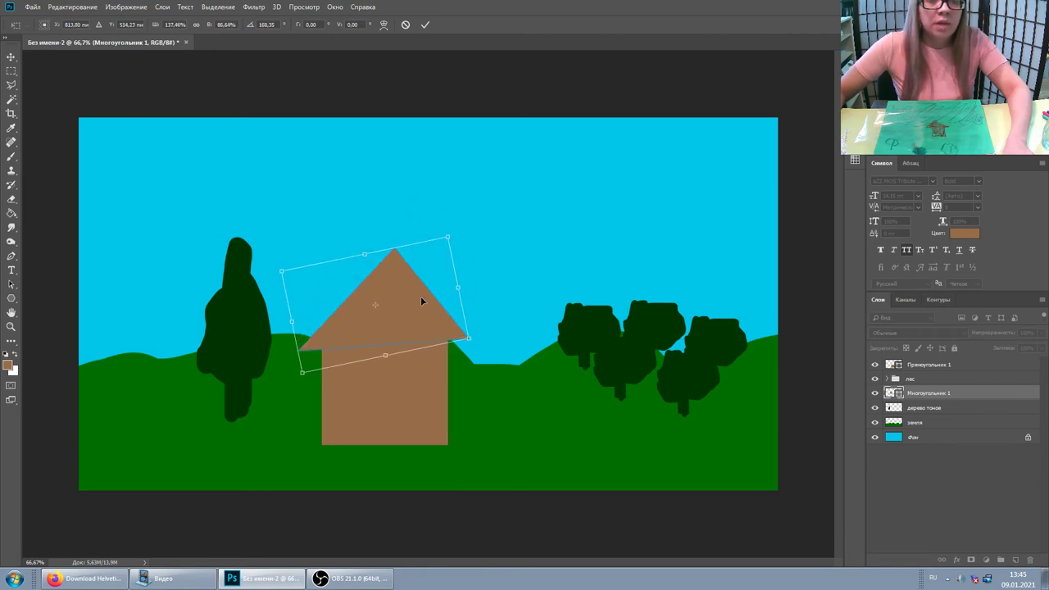
key("Return")
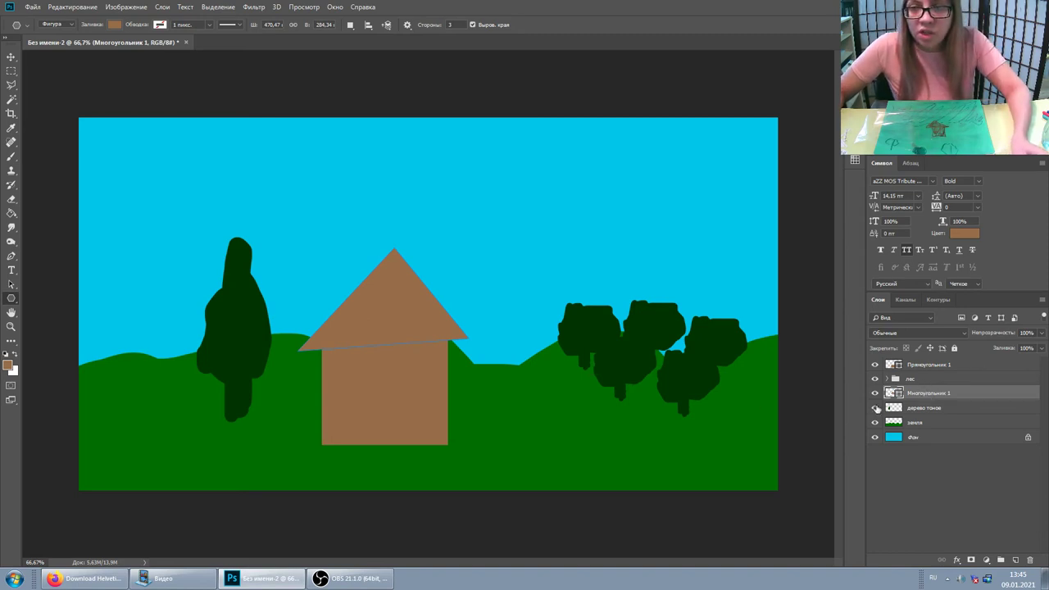
left_click(910, 366, "ctrl")
Group the roof and wall layers and name the group дом.
key("ctrl+g")
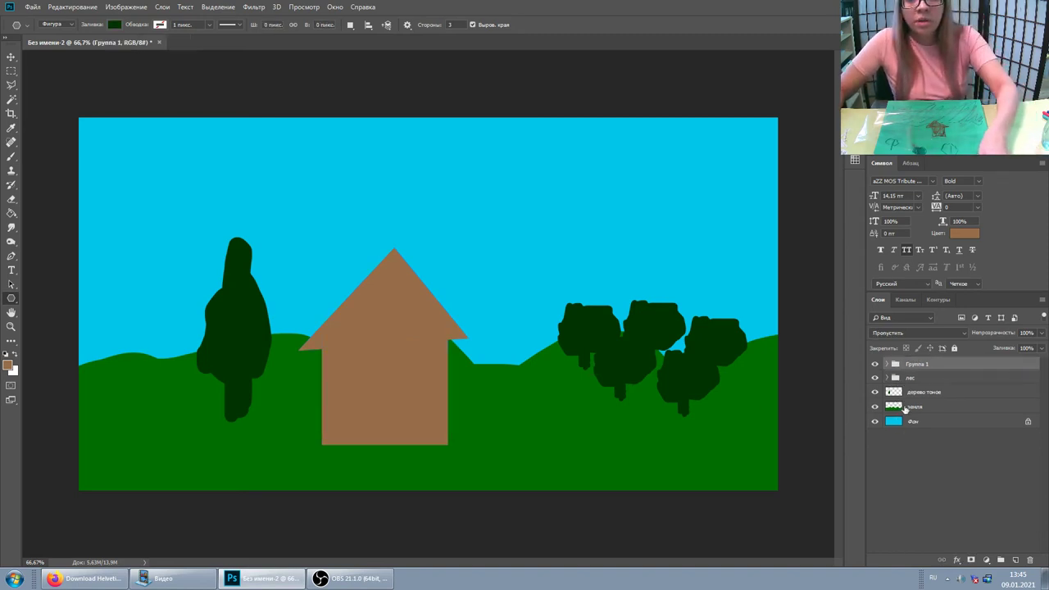
double_click(916, 364)
type("дом")
key("Return")
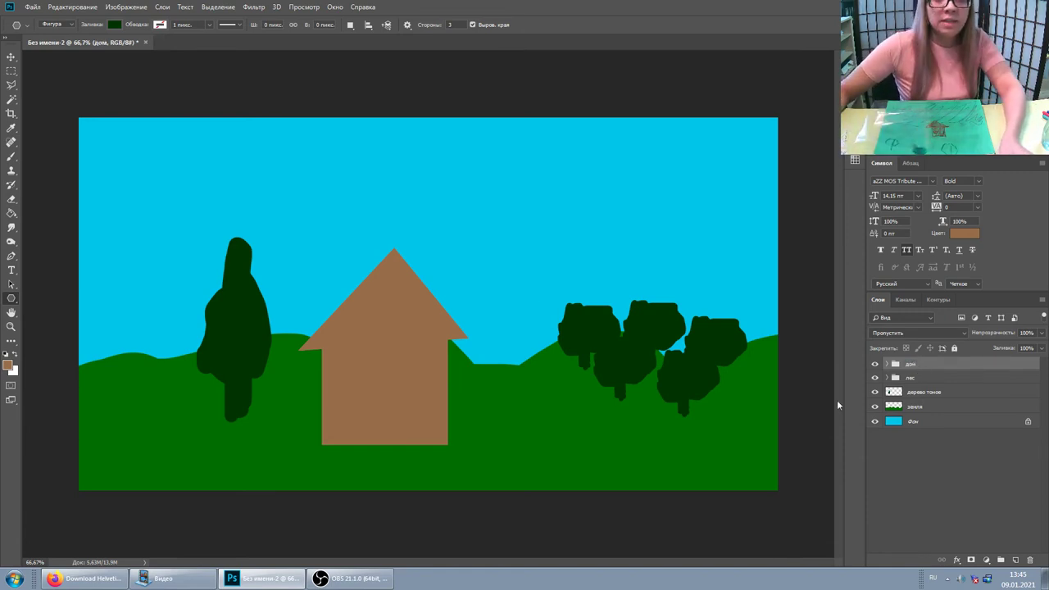
left_click(889, 366)
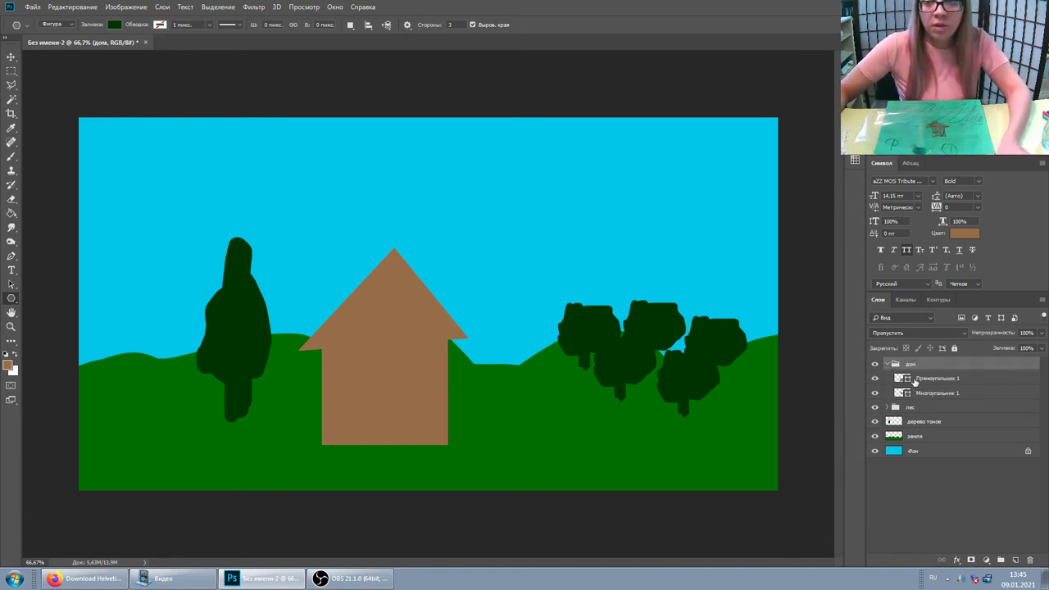
Shrink the house to about half size and move it onto the left hills beside the tree.
left_click(11, 56)
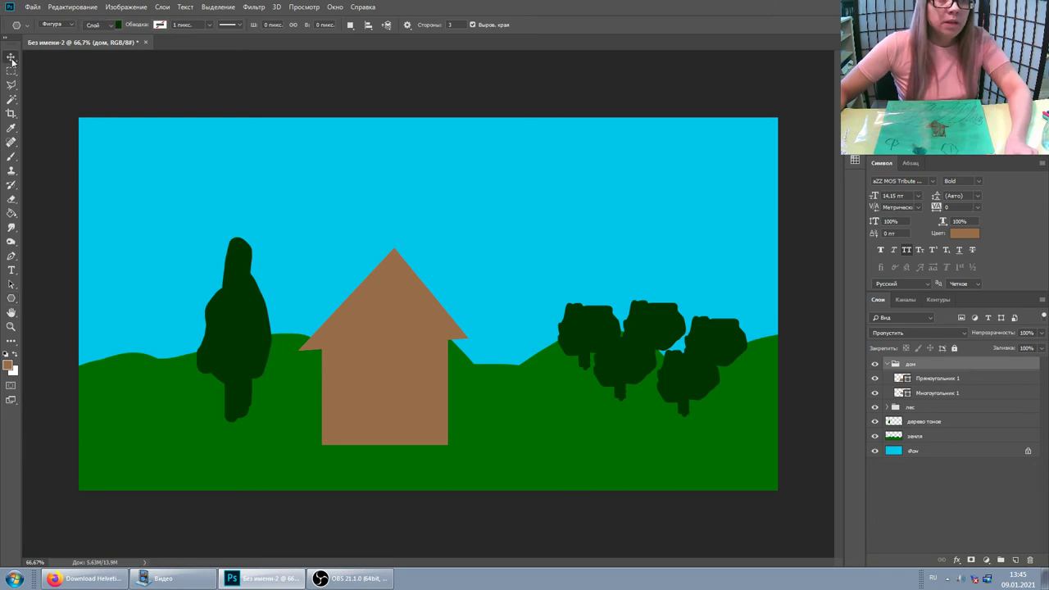
left_click(410, 321)
left_click(401, 352, "shift")
mouse_move(401, 352)
left_mouse_down()
mouse_move(301, 327)
mouse_move(311, 344)
left_mouse_up()
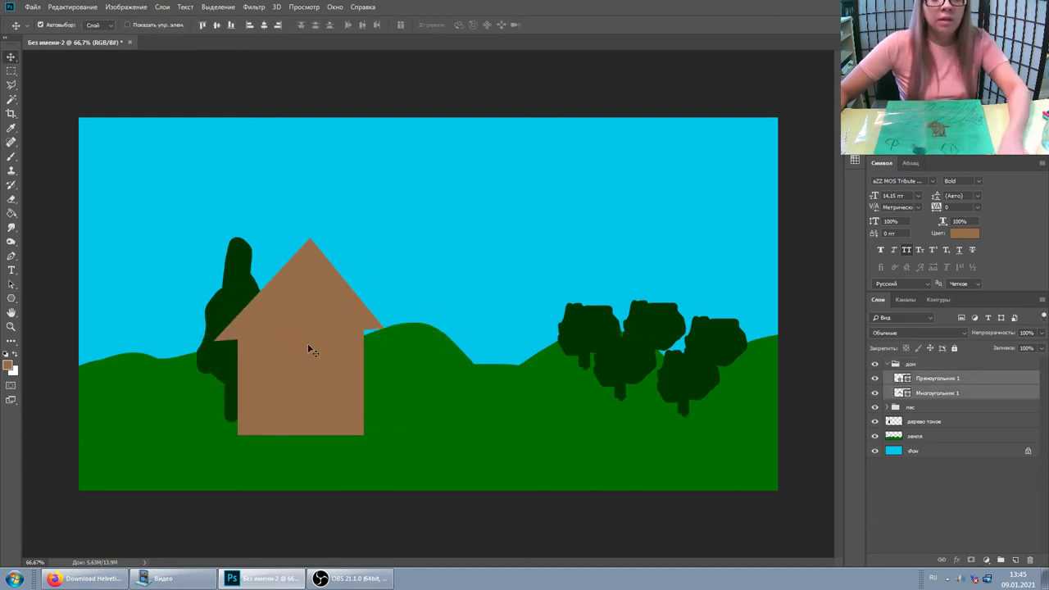
key("ctrl+t")
left_click_drag(384, 239, 308, 326)
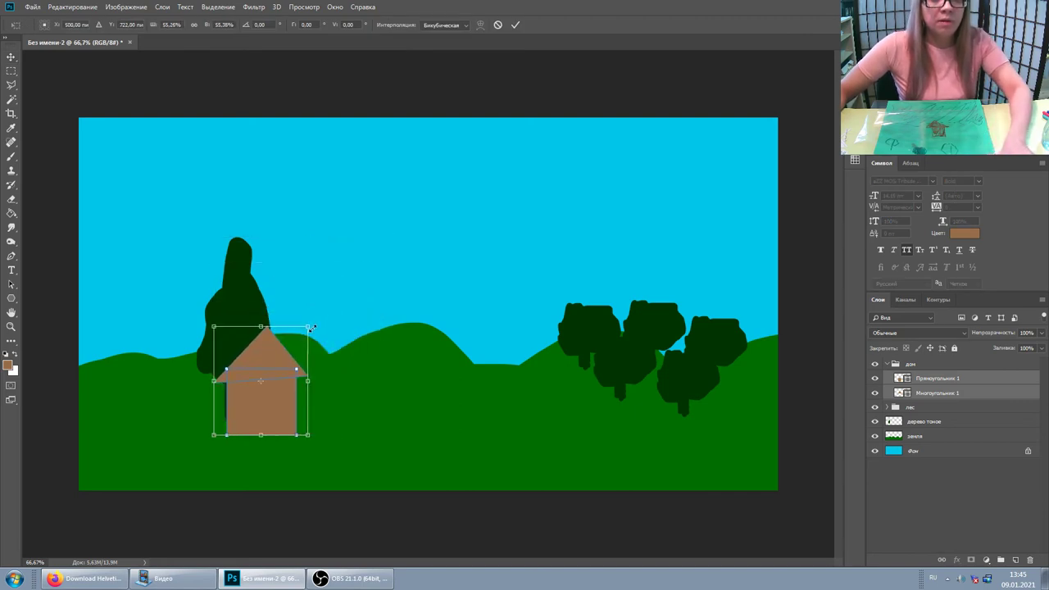
key("Return")
left_click_drag(268, 356, 263, 353)
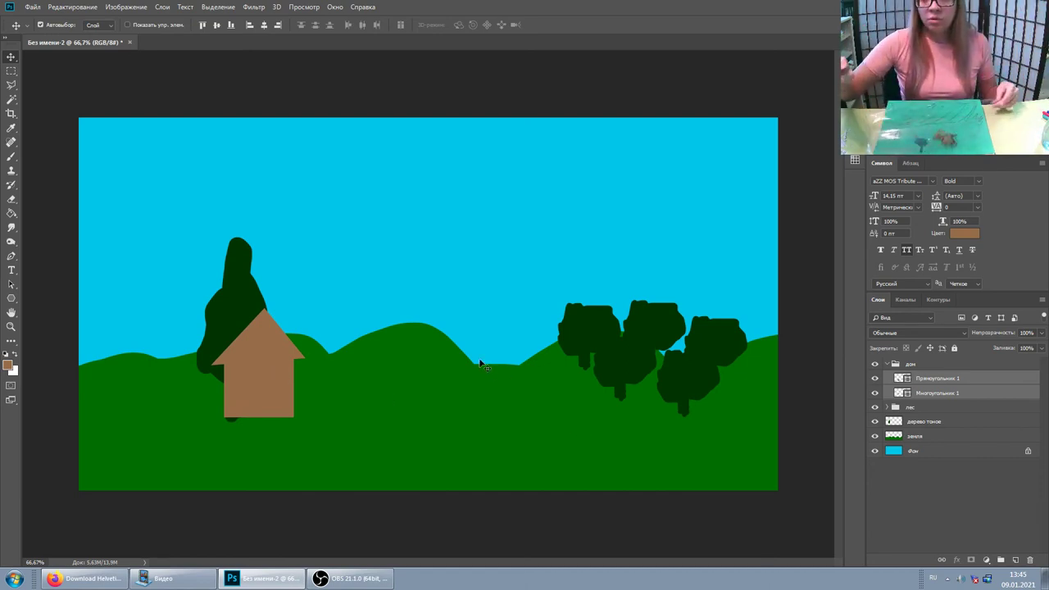
left_click(888, 367)
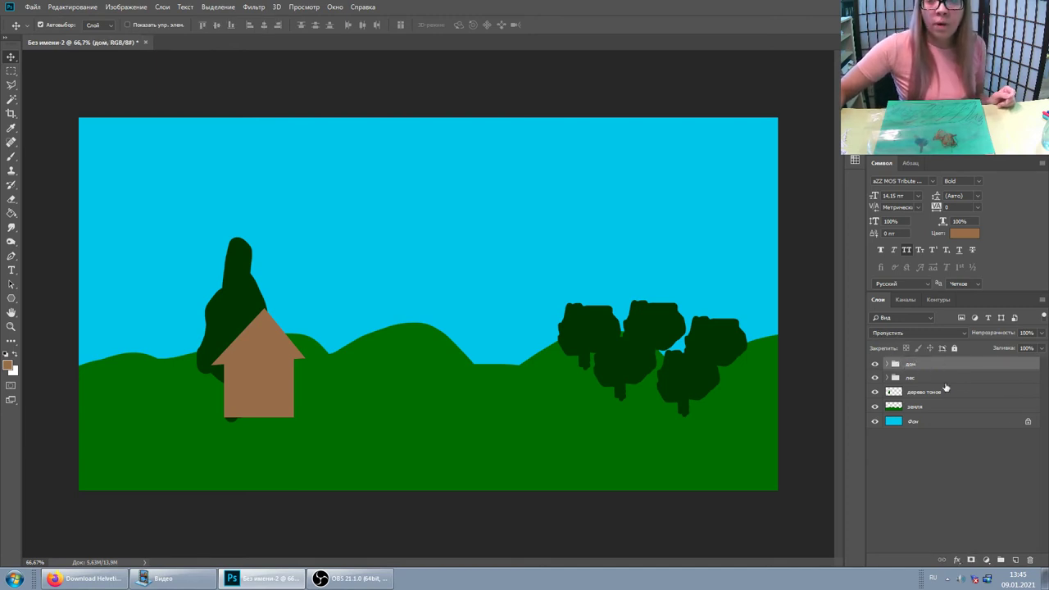
Move the дерево тоное tree layer above the дом group so the tree covers the house.
left_click(917, 393)
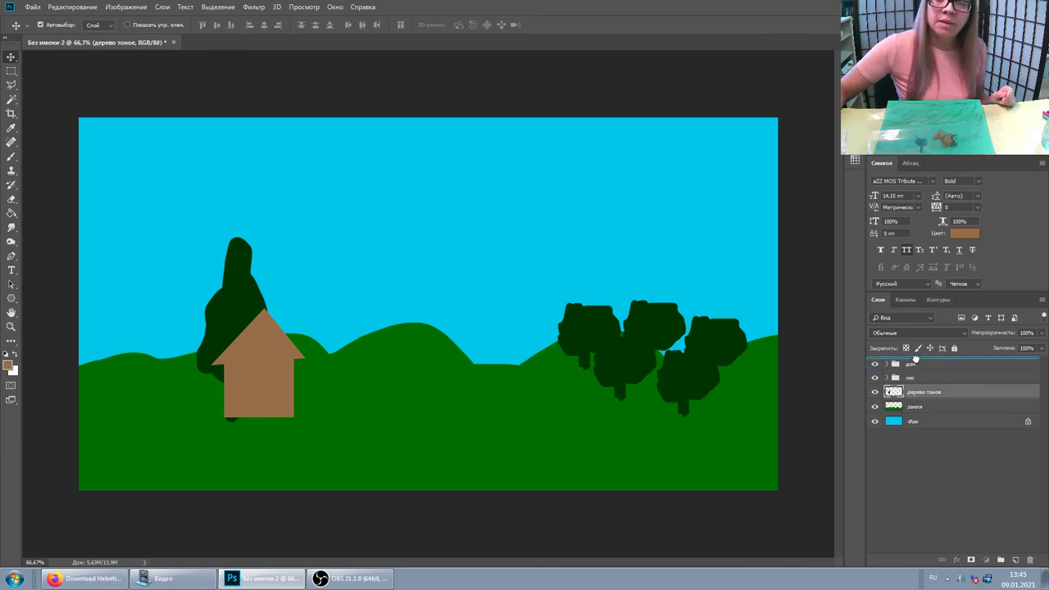
left_click_drag(915, 387, 902, 364)
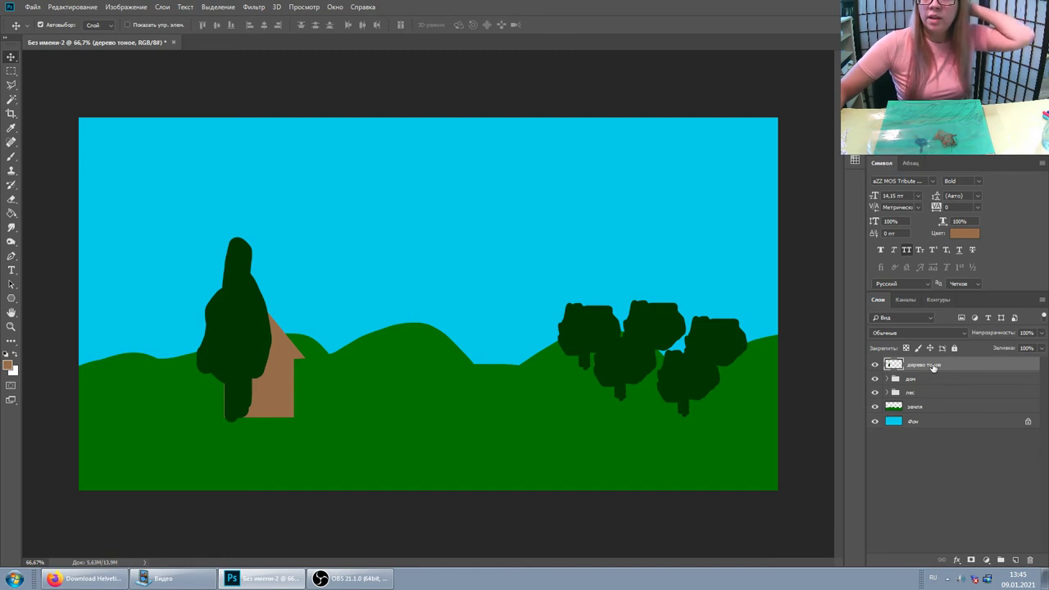
mouse_move(930, 364)
left_mouse_down()
mouse_move(921, 407)
mouse_move(918, 363)
left_mouse_up()
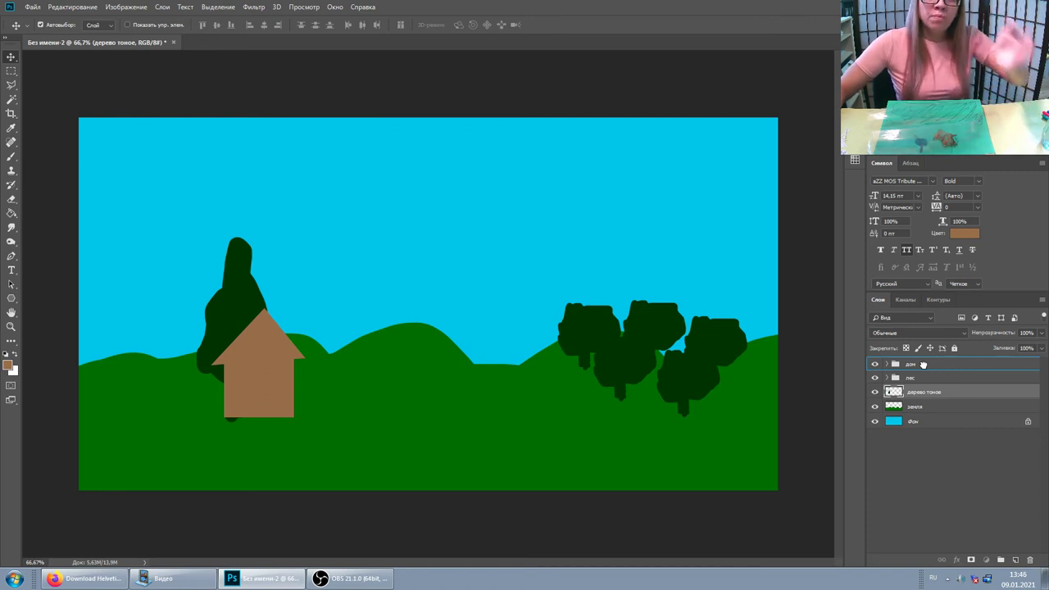
left_click_drag(922, 365, 924, 368)
left_click(887, 364)
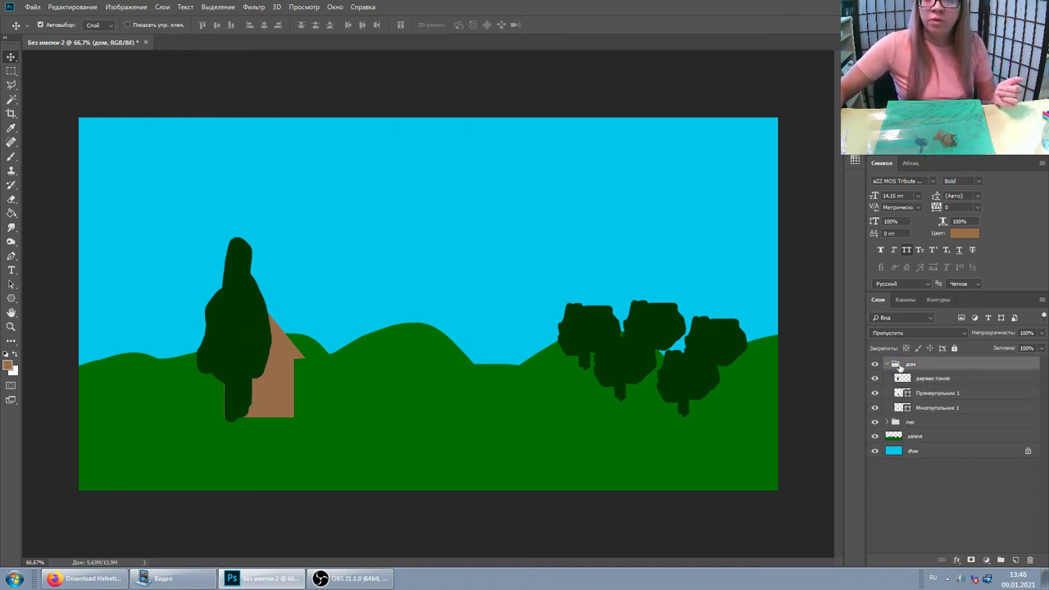
left_click_drag(915, 417, 917, 428)
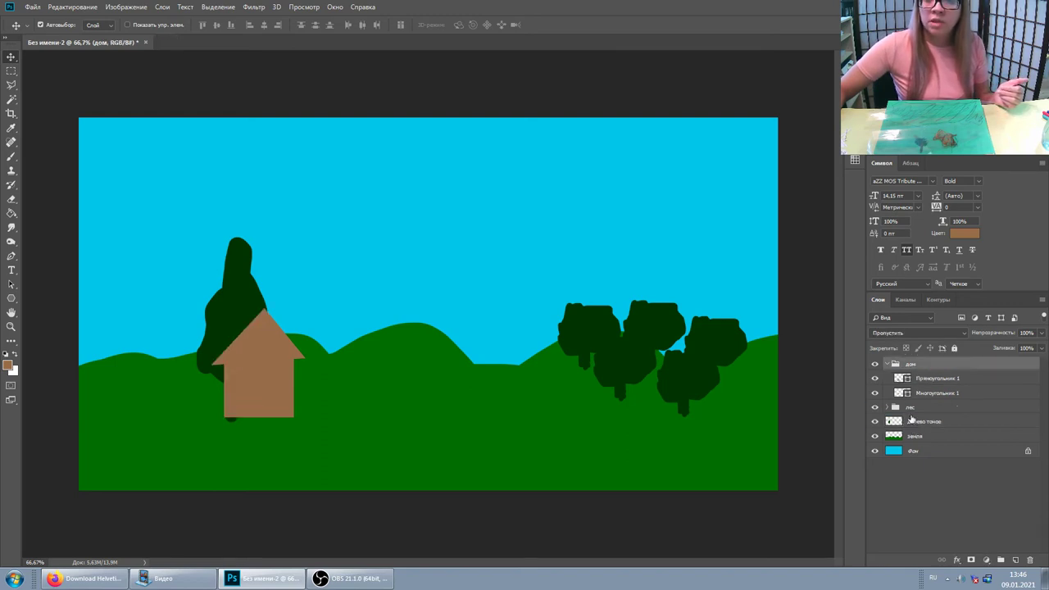
left_click_drag(914, 428, 915, 361)
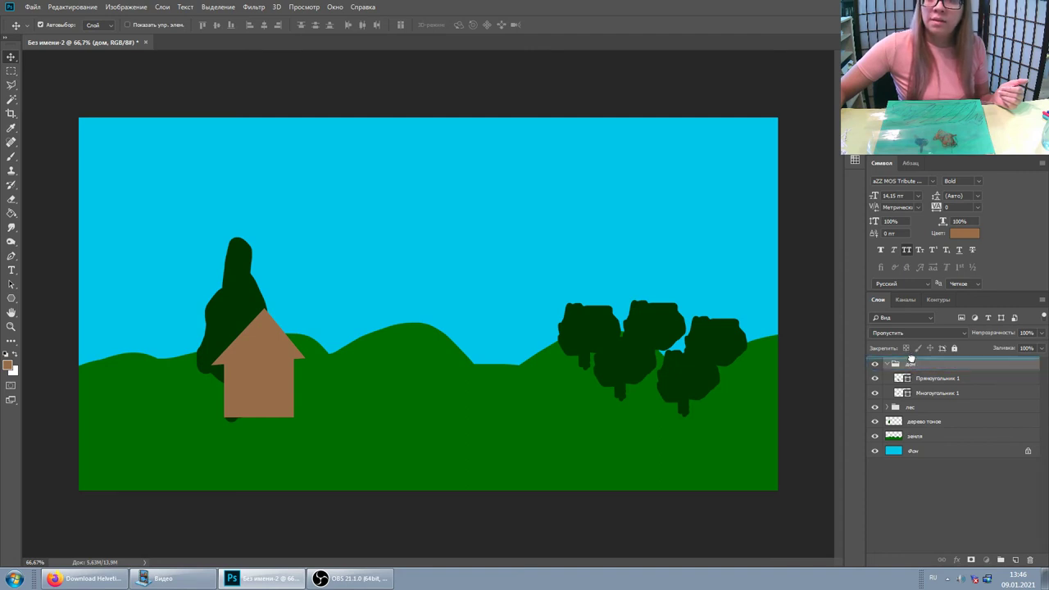
left_click_drag(910, 358, 913, 362)
left_click(890, 379)
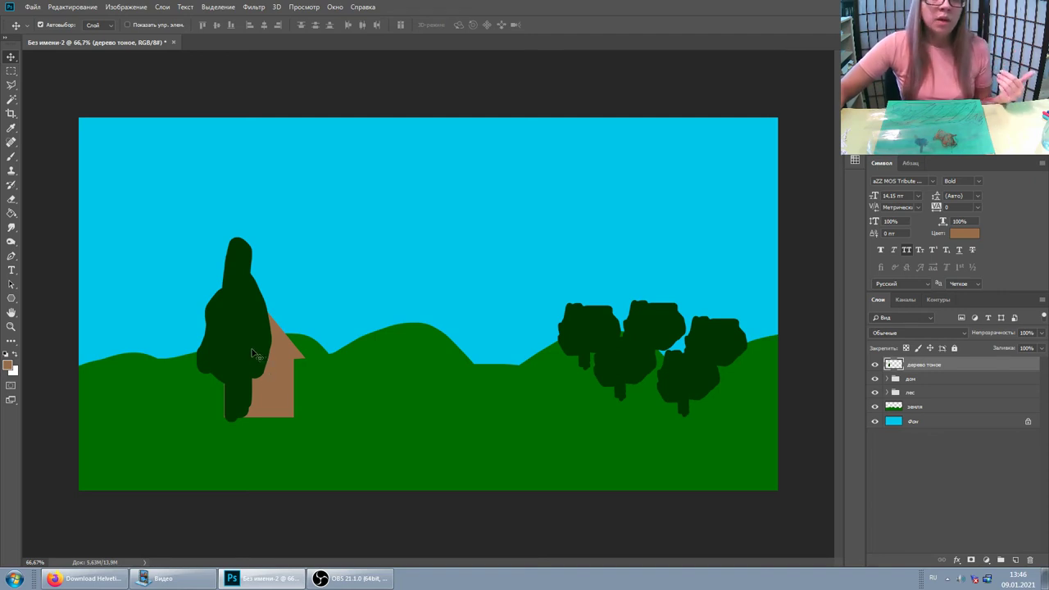
Select both house shape layers and place the house just right of the tree.
left_click(925, 379)
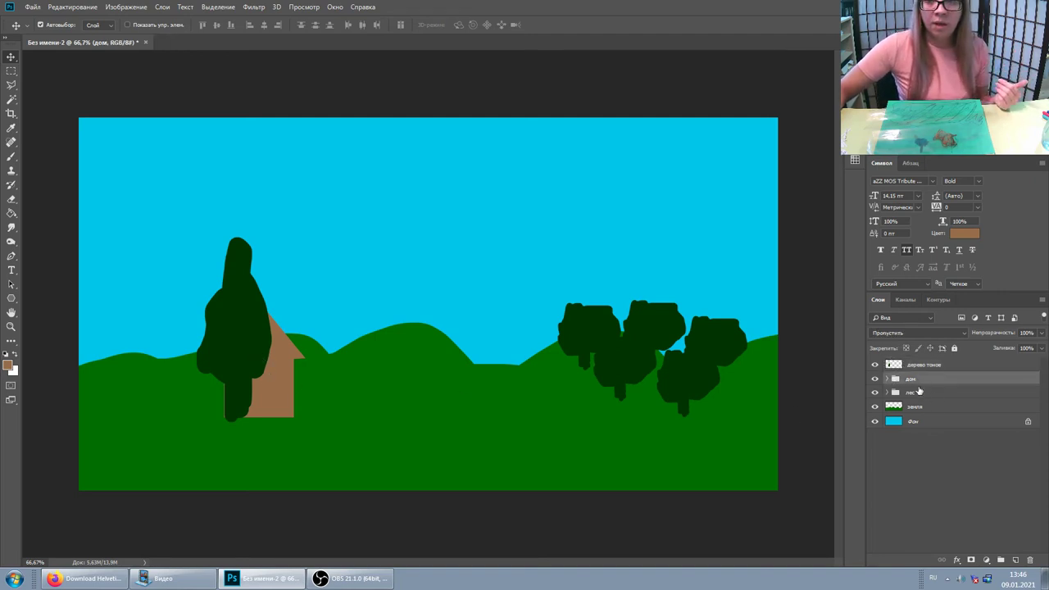
left_click(887, 379)
left_click(918, 395)
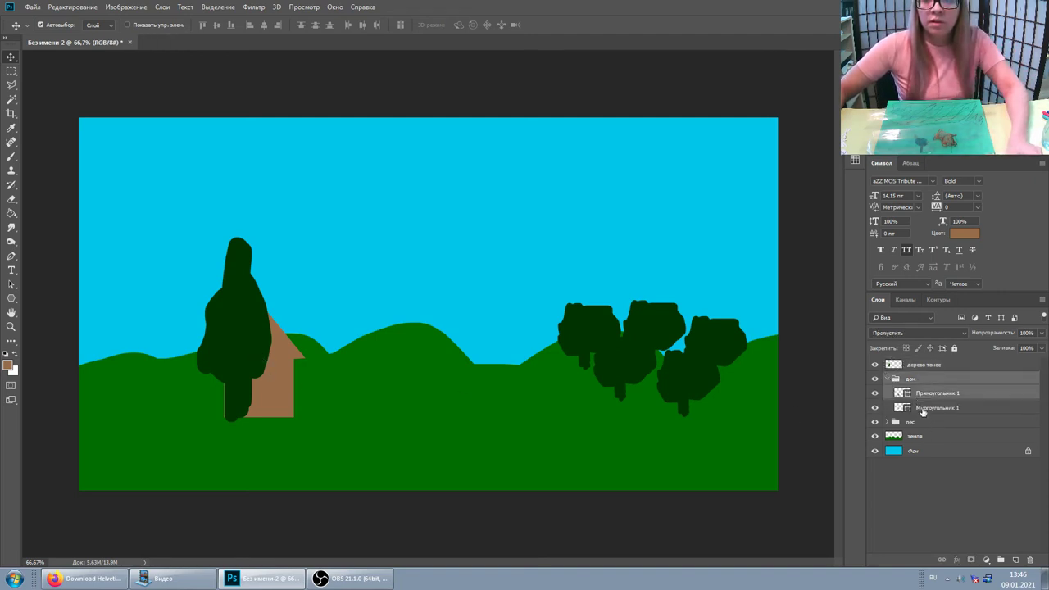
left_click_drag(308, 380, 325, 421)
left_click_drag(275, 379, 264, 357)
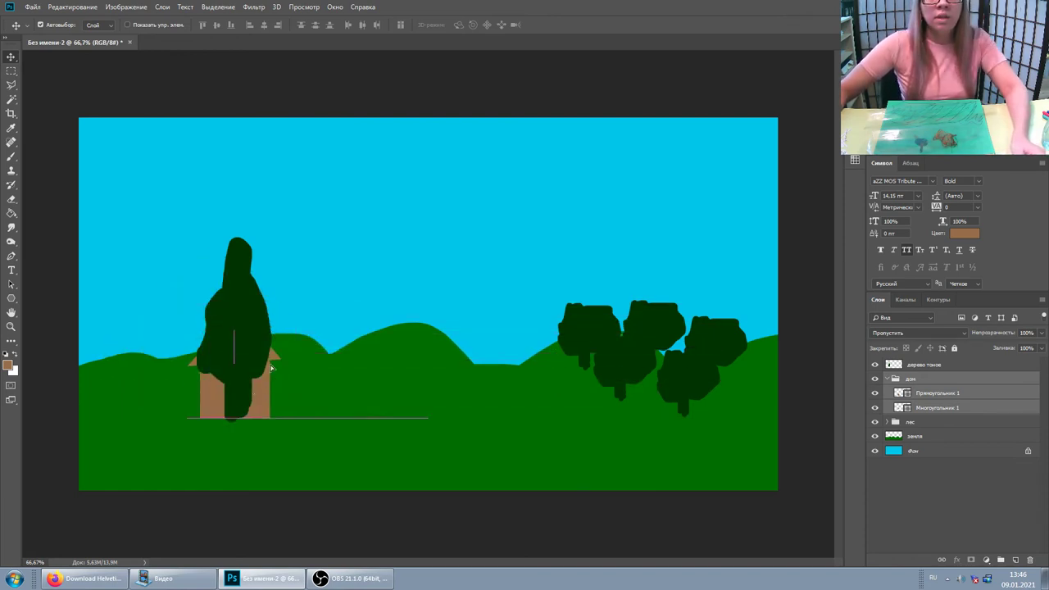
left_click_drag(263, 357, 314, 393)
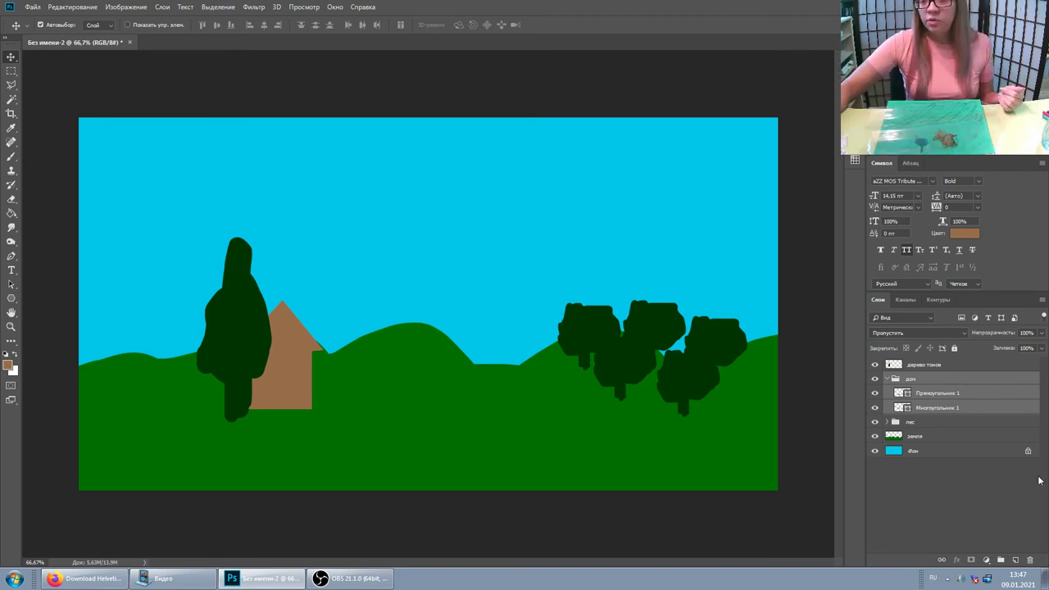
Hide the лес forest group of dark trees.
left_click(875, 422)
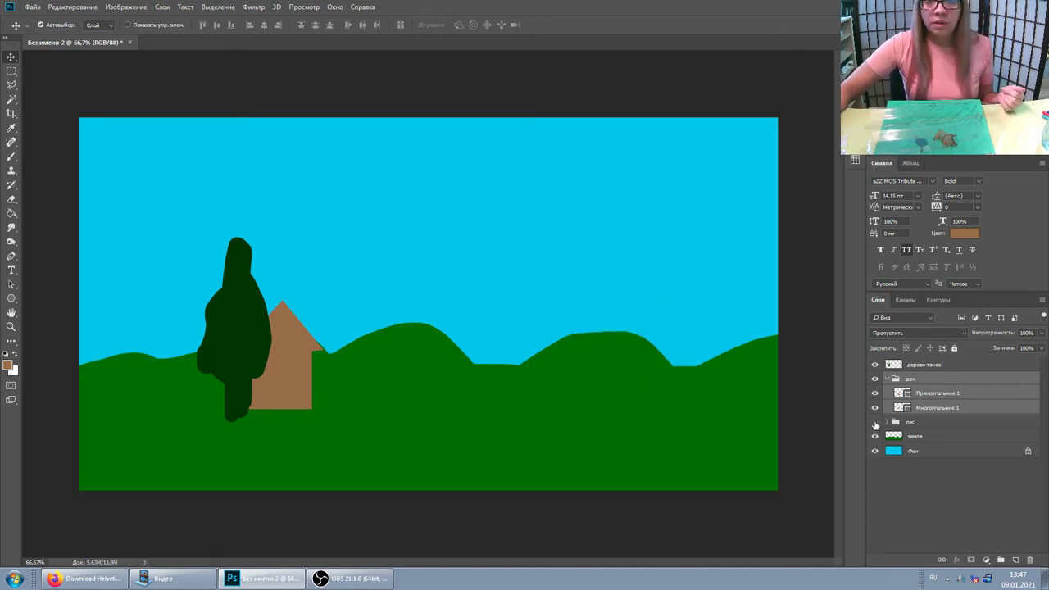
Show the лес group again and drag the tree and дом group lower together.
left_click(874, 422)
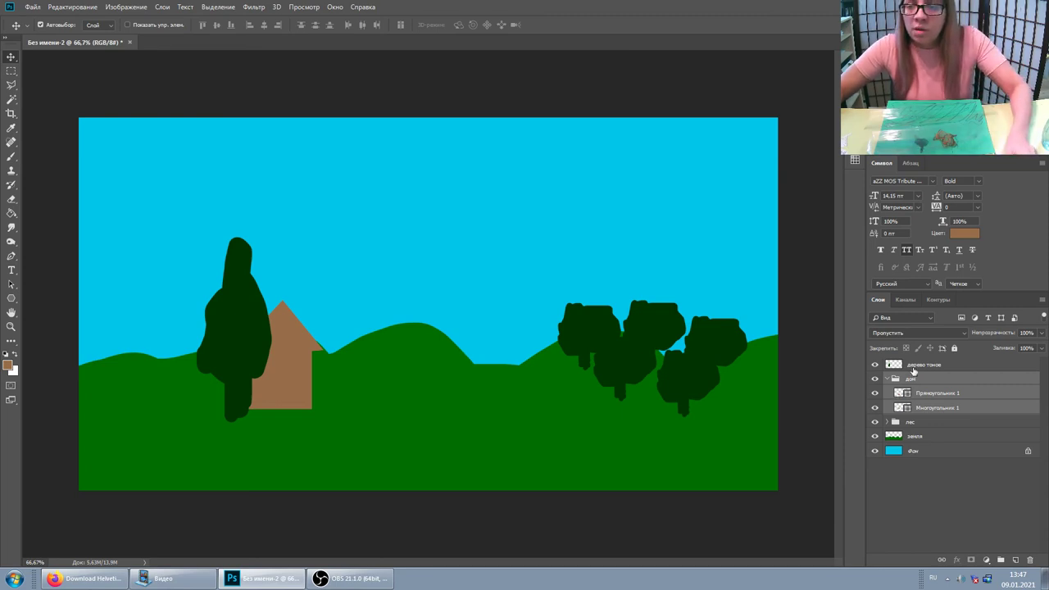
left_click(913, 366)
left_click(918, 408, "shift")
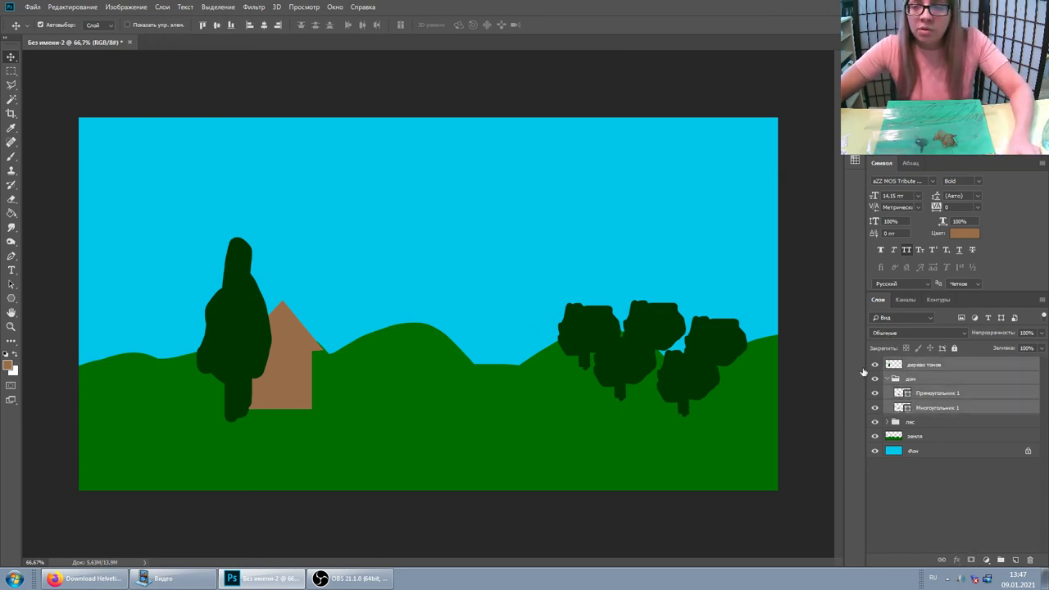
left_click_drag(280, 375, 317, 408)
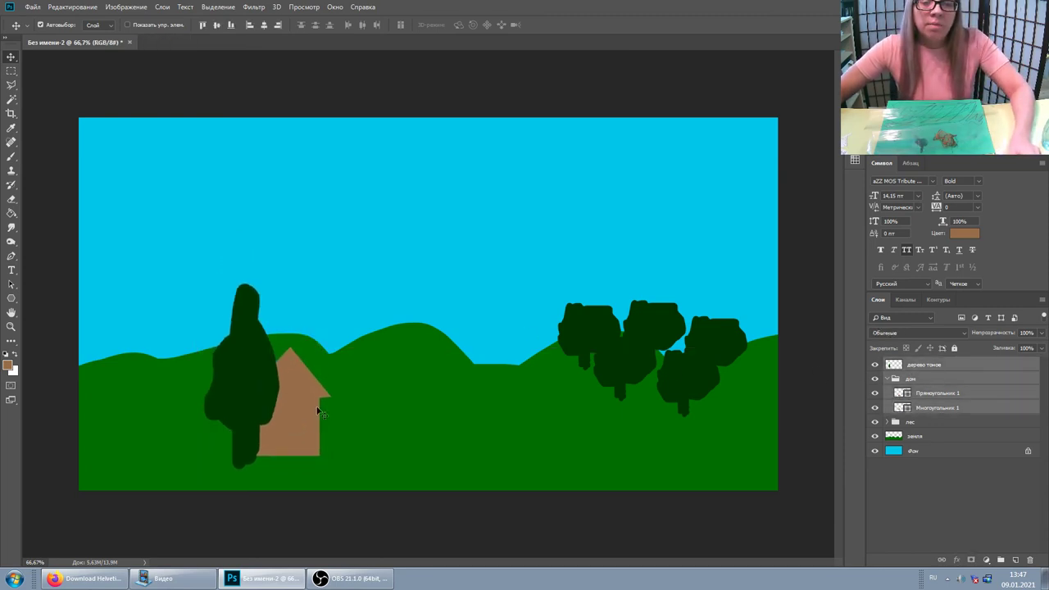
left_click(895, 451)
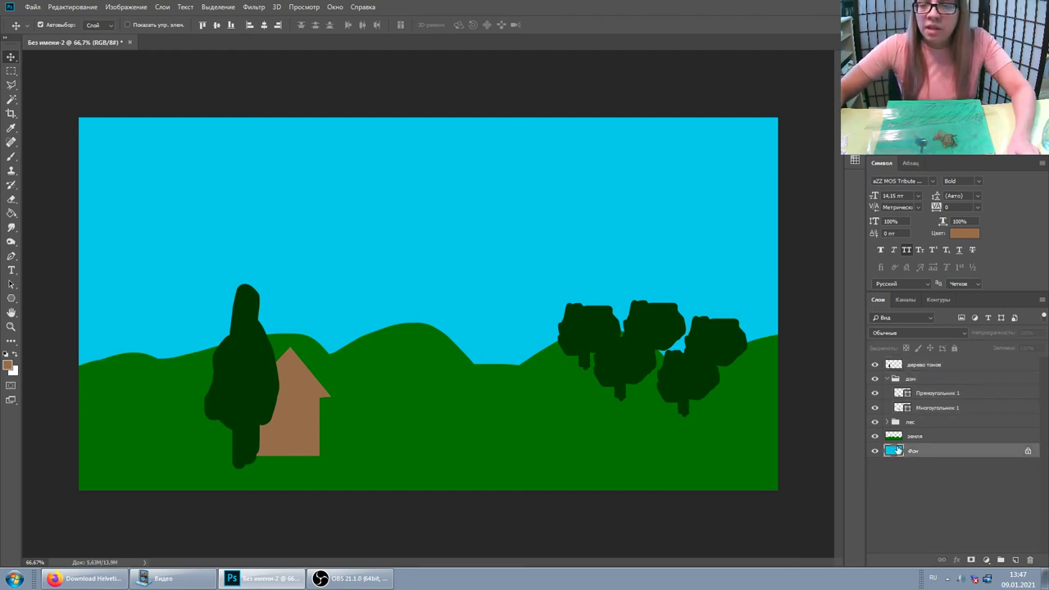
Add a layer named облако 1 and brush a large white cloud in the upper-left sky.
left_click(1016, 560)
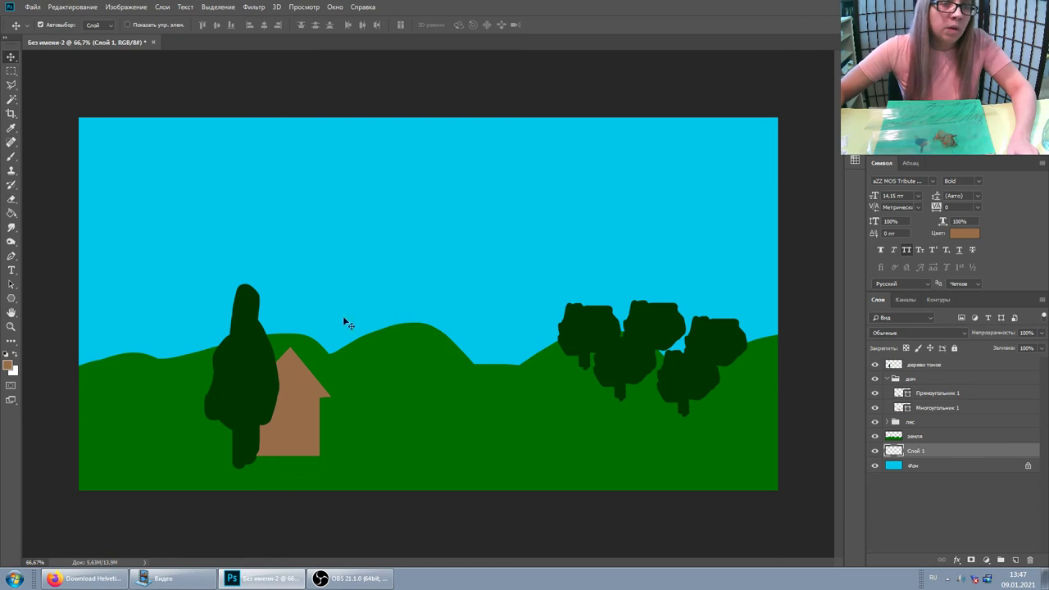
double_click(914, 451)
type("облако 1")
key("Return")
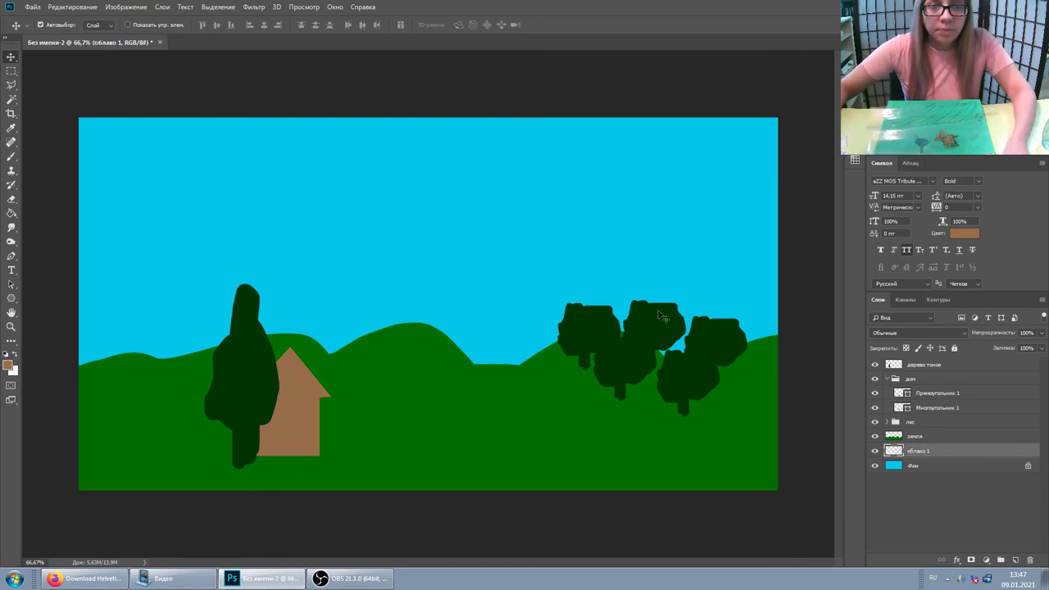
left_click(11, 155)
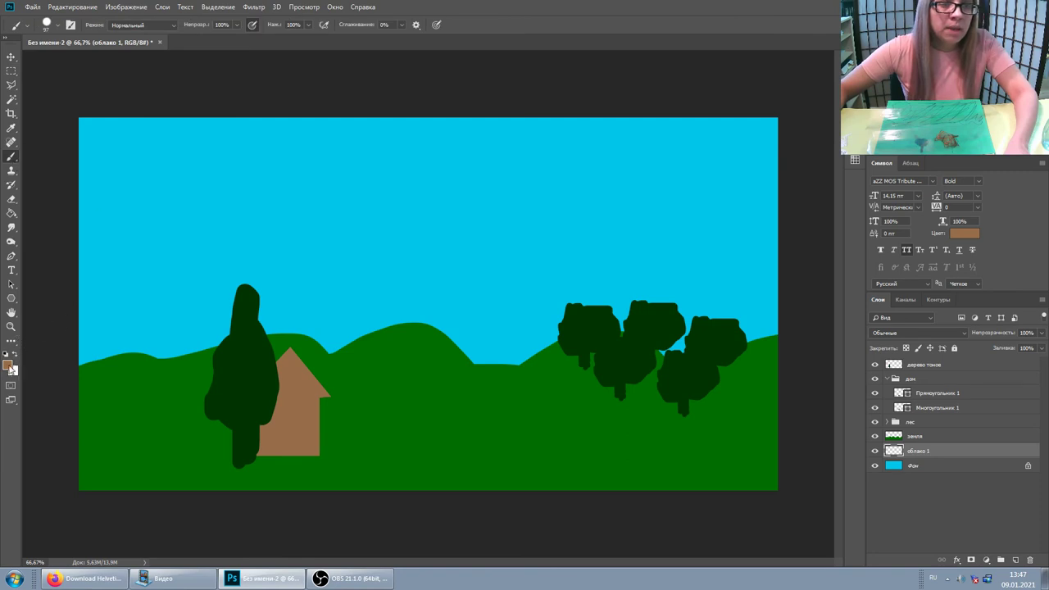
left_click(9, 366)
left_click_drag(566, 278, 519, 262)
left_click(812, 262)
mouse_move(129, 218)
left_mouse_down()
mouse_move(422, 199)
mouse_move(147, 180)
mouse_move(259, 212)
left_mouse_up()
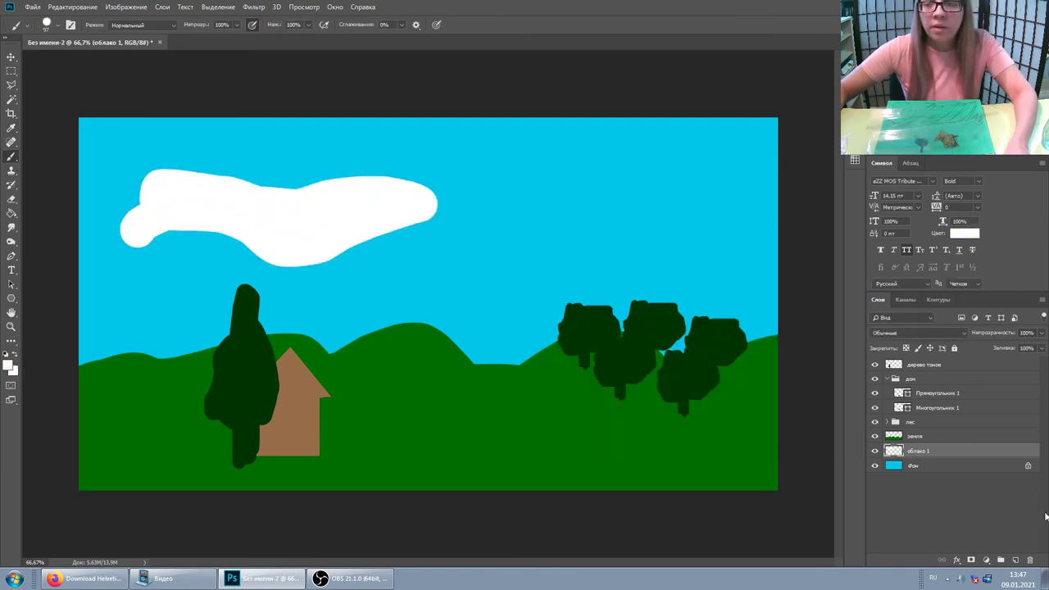
Add a layer named облако 2 and paint a second white cloud on the sky's right.
left_click(1016, 560)
double_click(907, 451)
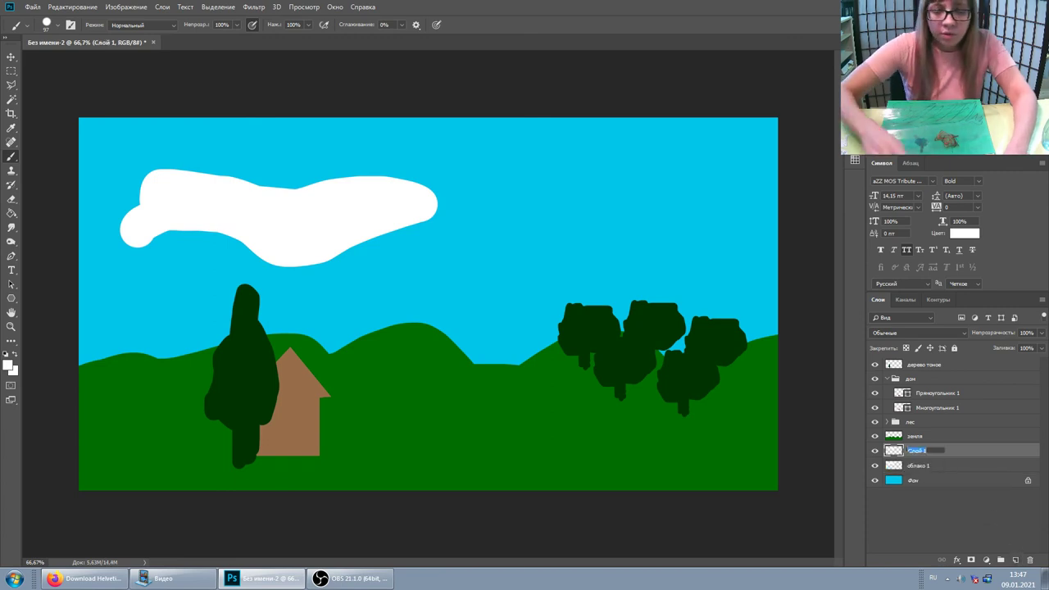
type("облако 2")
key("Return")
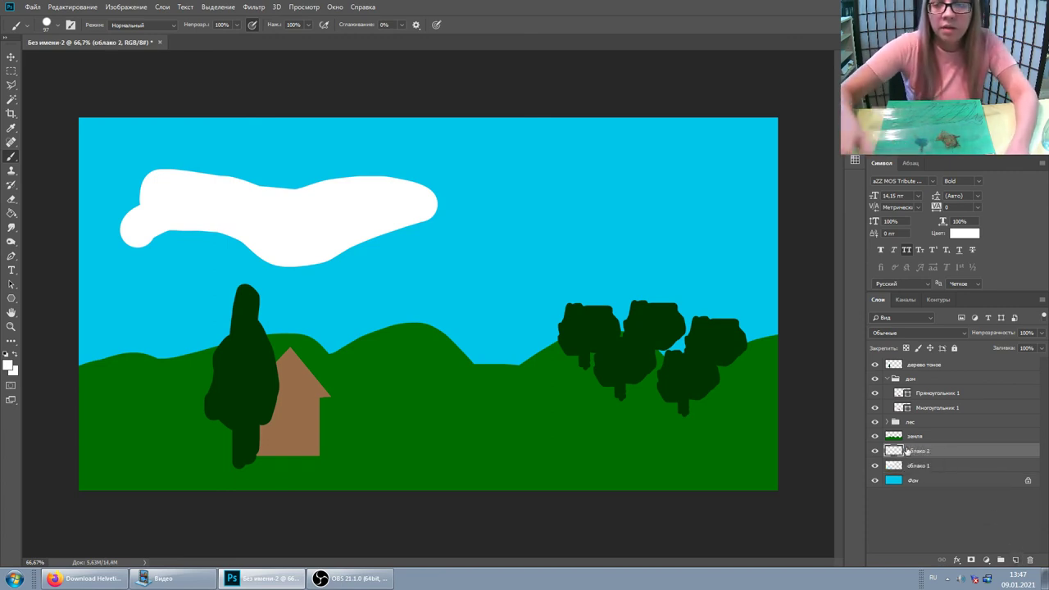
left_click_drag(527, 241, 520, 220)
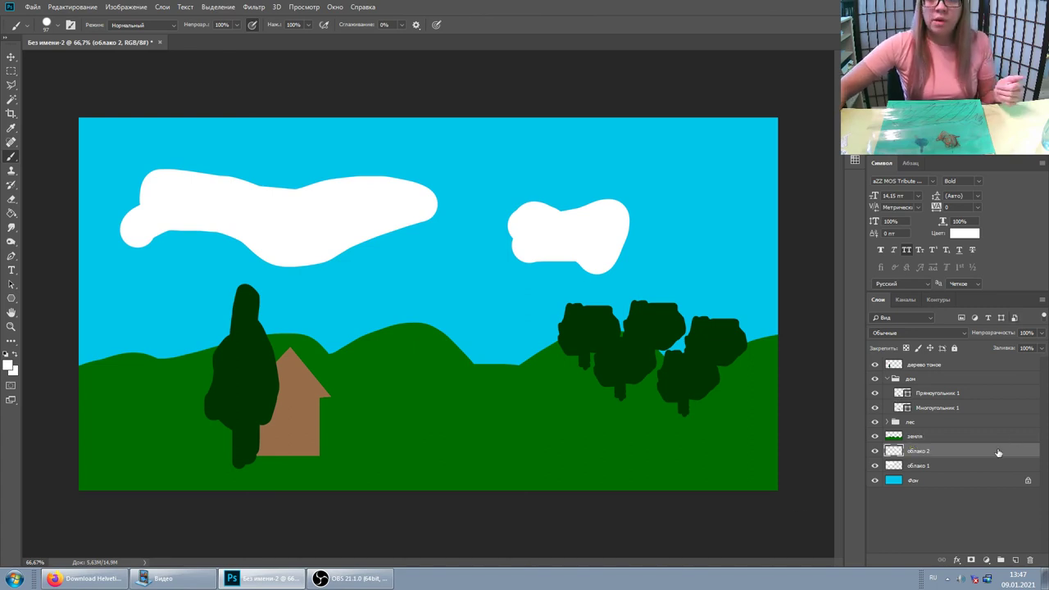
left_click(918, 482, "shift")
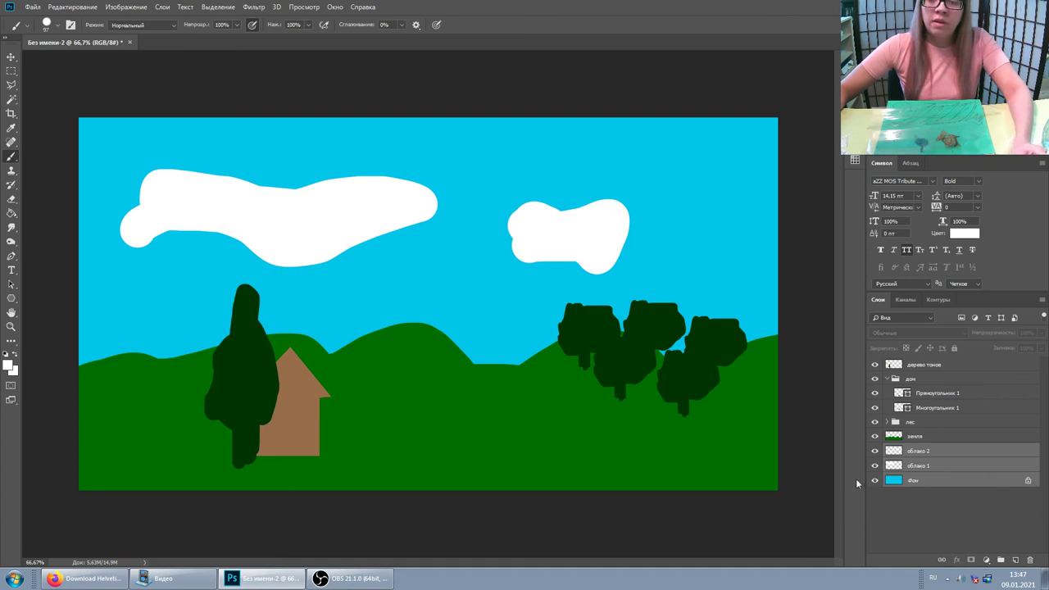
Rename the background layer небо and group it with the clouds as задний план.
left_click(1029, 482)
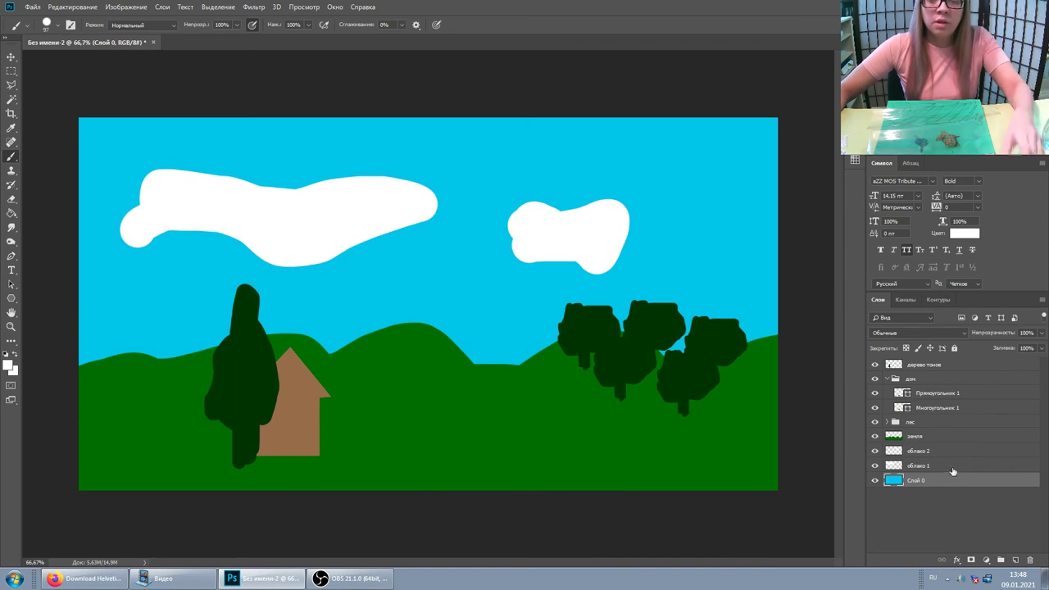
type("небо")
key("Return")
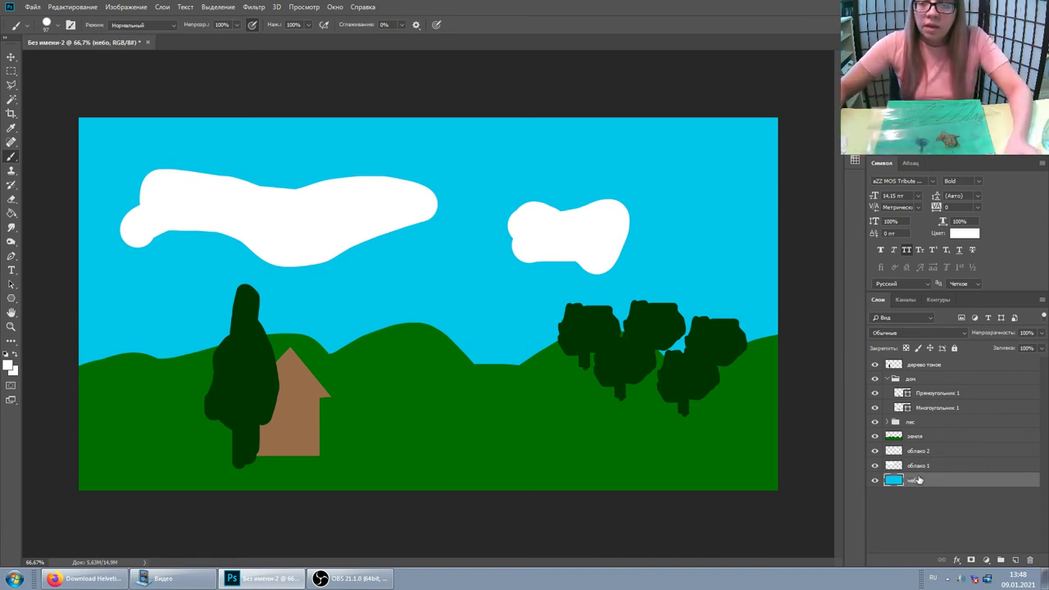
left_click(918, 451, "shift")
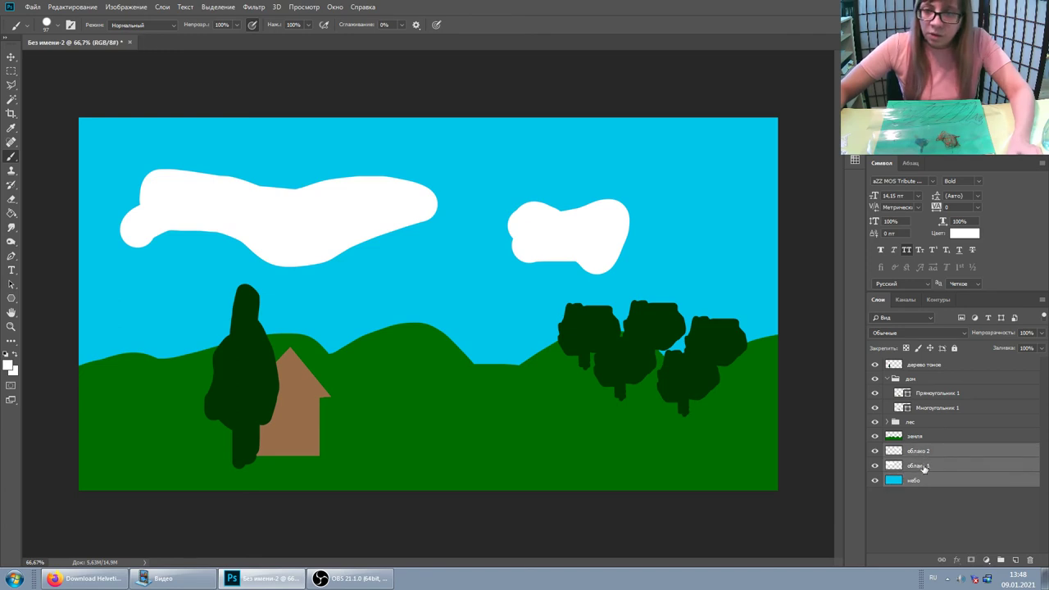
key("ctrl+g")
double_click(917, 450)
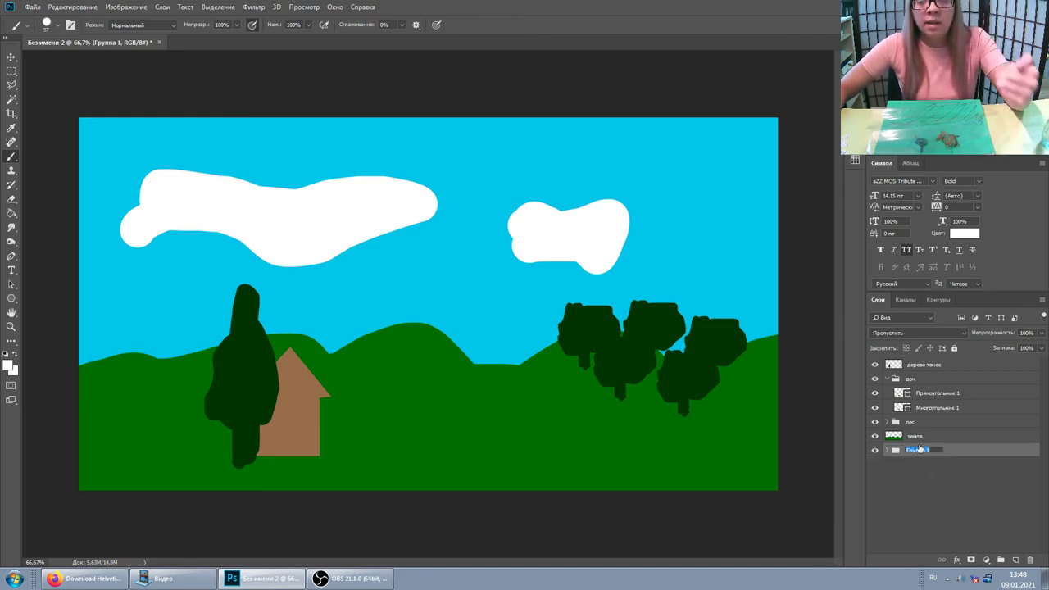
type("за")
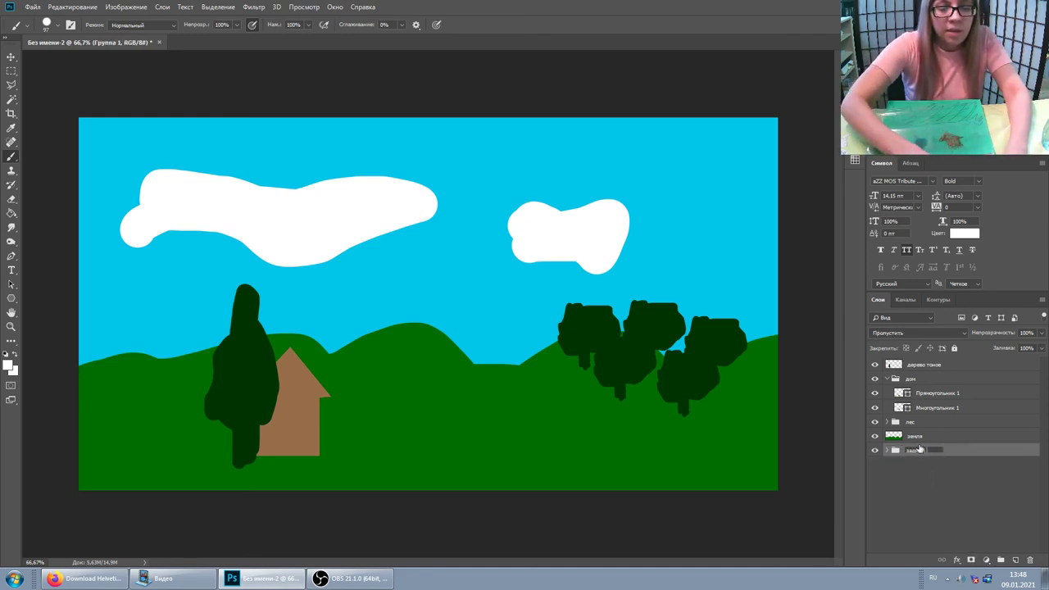
type("дний план")
key("Return")
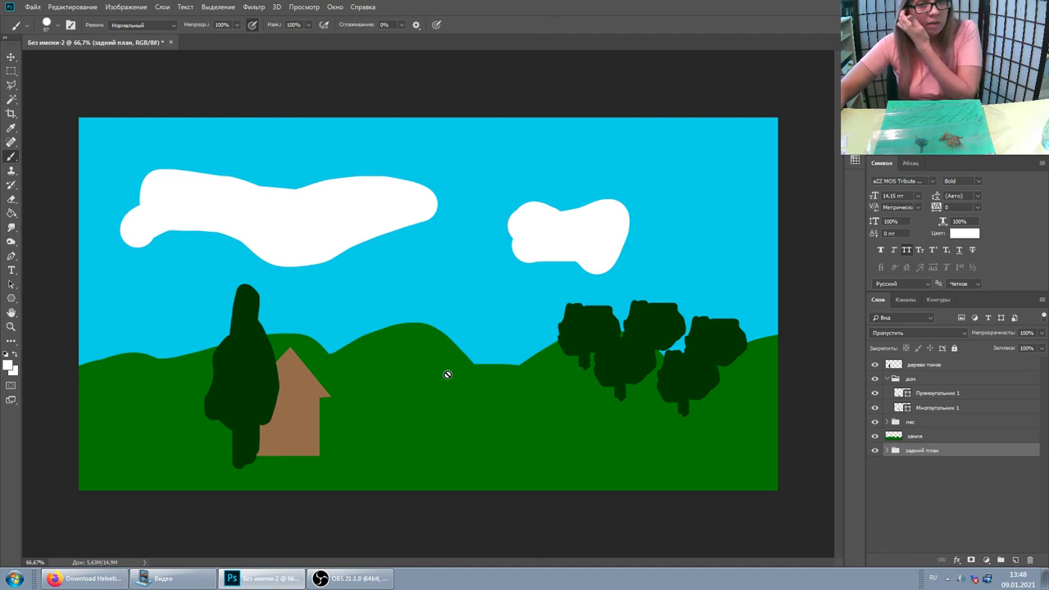
Move the green hills layer into задний план above небо, then add a layer above лес.
left_click(886, 451)
left_click_drag(916, 464, 919, 490)
left_click(886, 435)
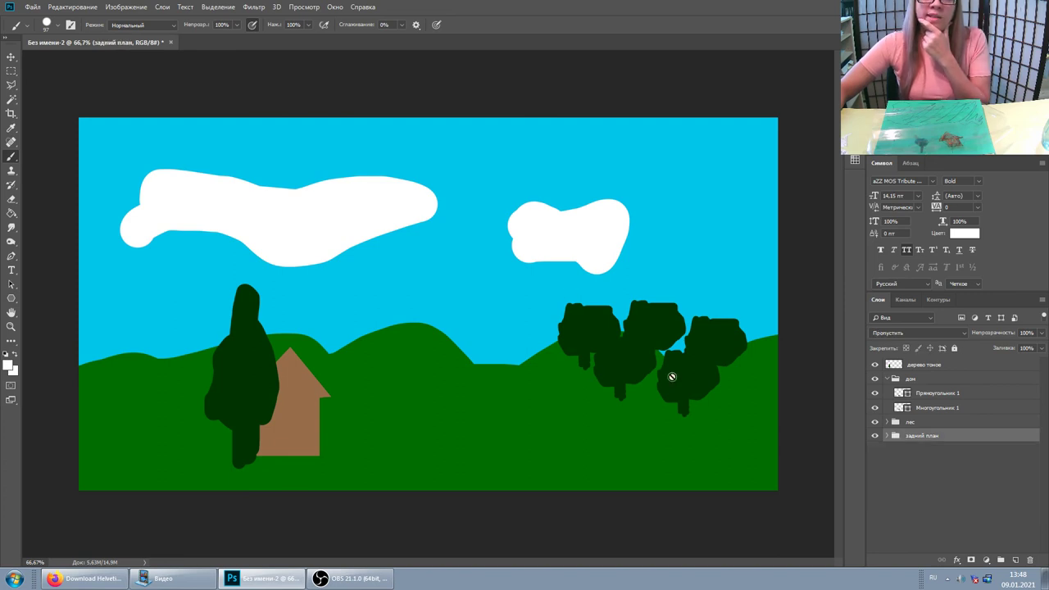
left_click(911, 422)
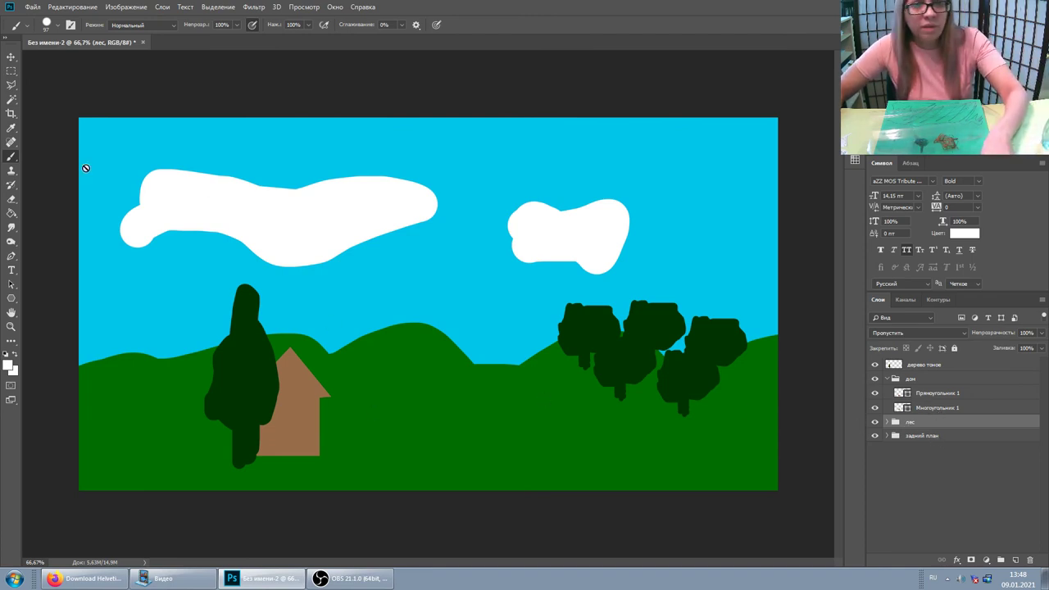
key("ctrl+shift+alt+n")
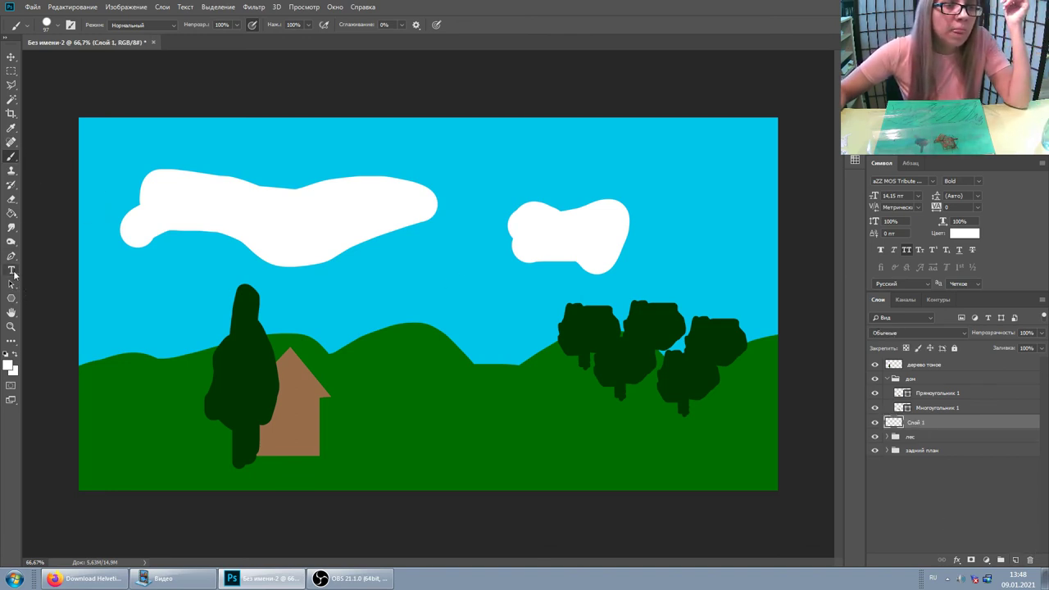
Paint grey mountains with a 39 px brush behind the house and tall tree.
left_click(7, 360)
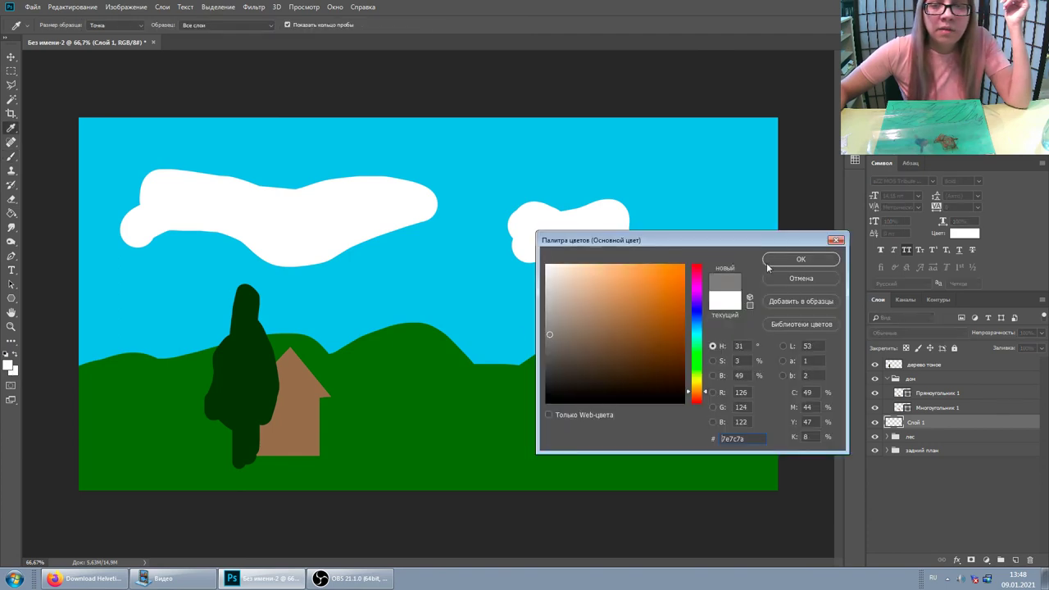
left_click(800, 259)
right_click(205, 326)
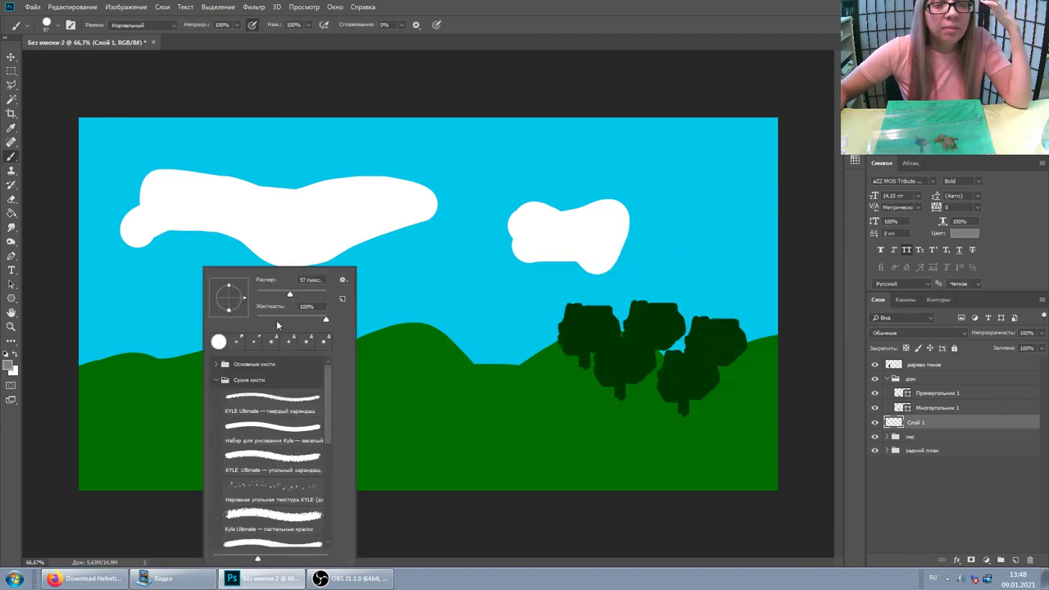
left_click_drag(324, 281, 302, 280)
mouse_move(157, 396)
left_mouse_down()
mouse_move(203, 308)
mouse_move(215, 340)
mouse_move(298, 358)
left_mouse_up()
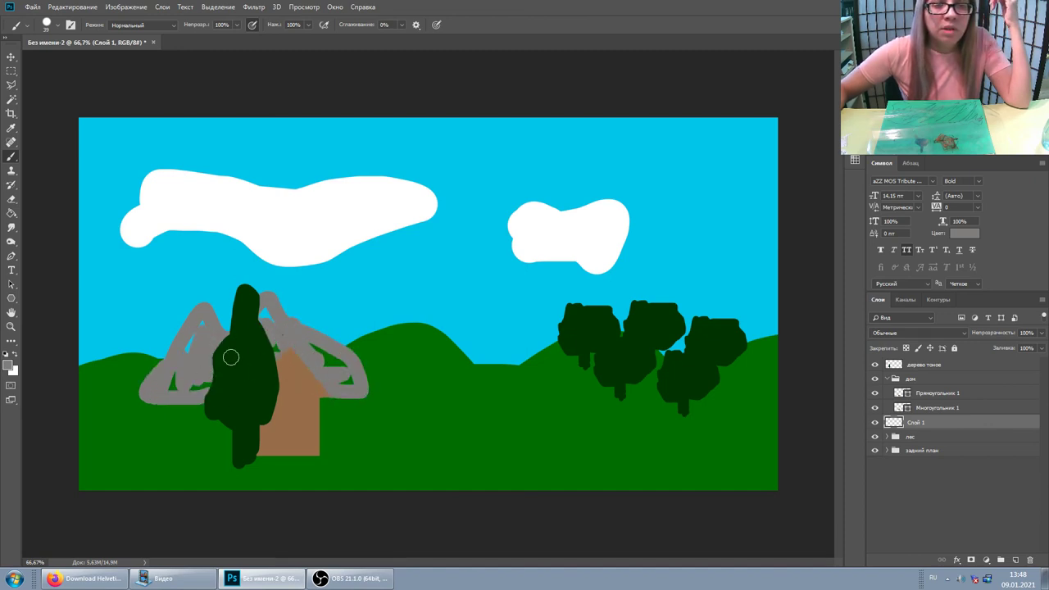
left_click(875, 378)
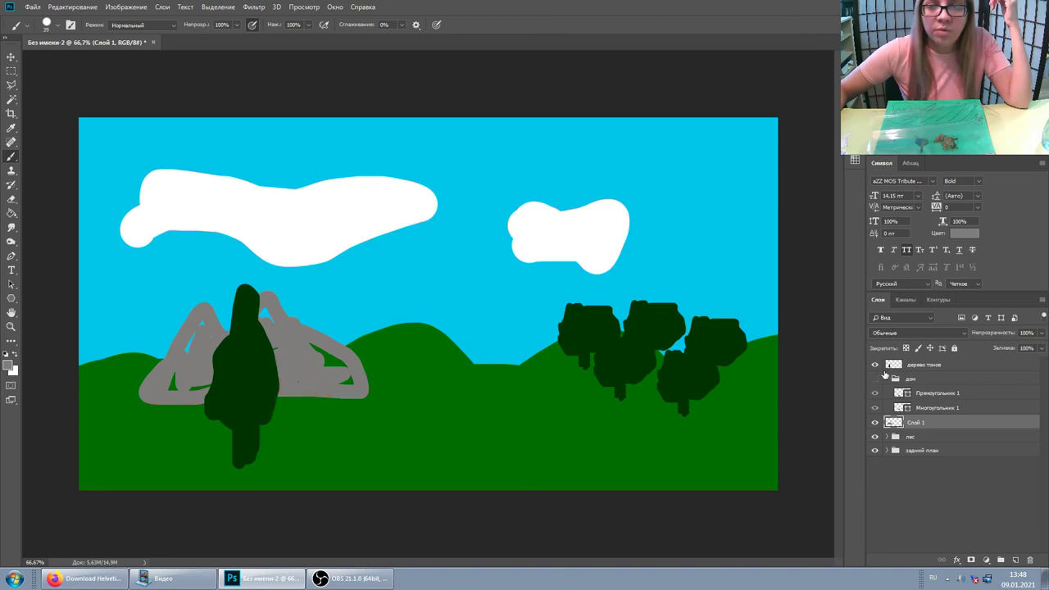
left_click(875, 365)
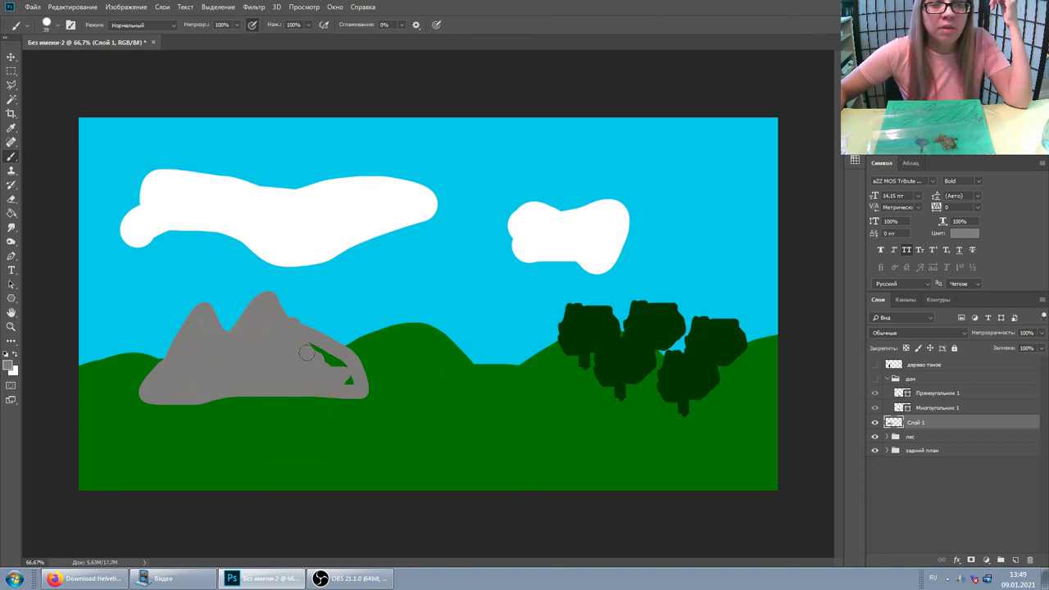
left_click(875, 379)
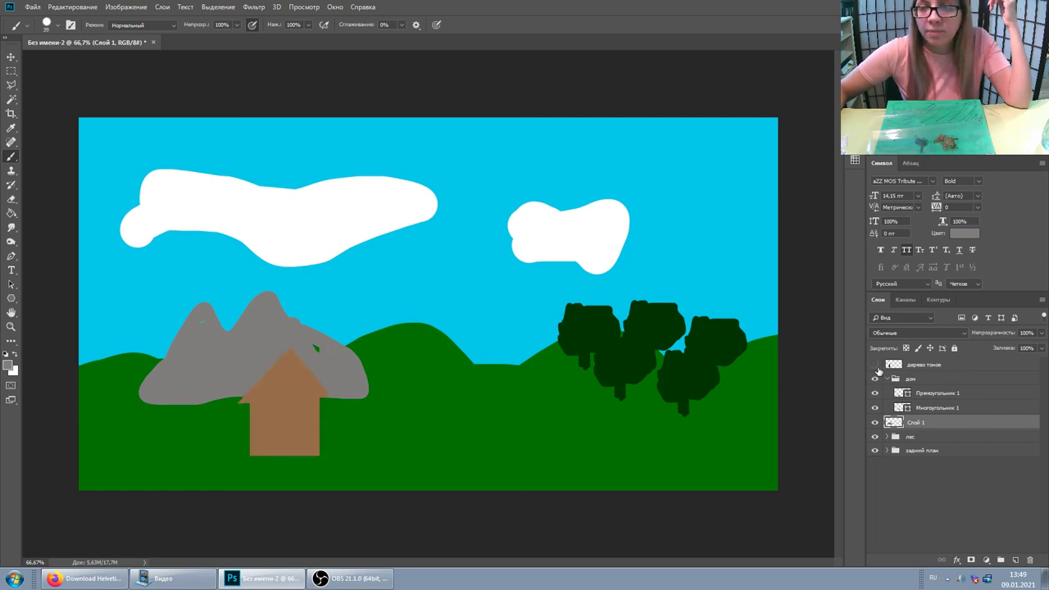
Rename the mountains layer горы and group it with лес as средний план.
double_click(916, 422)
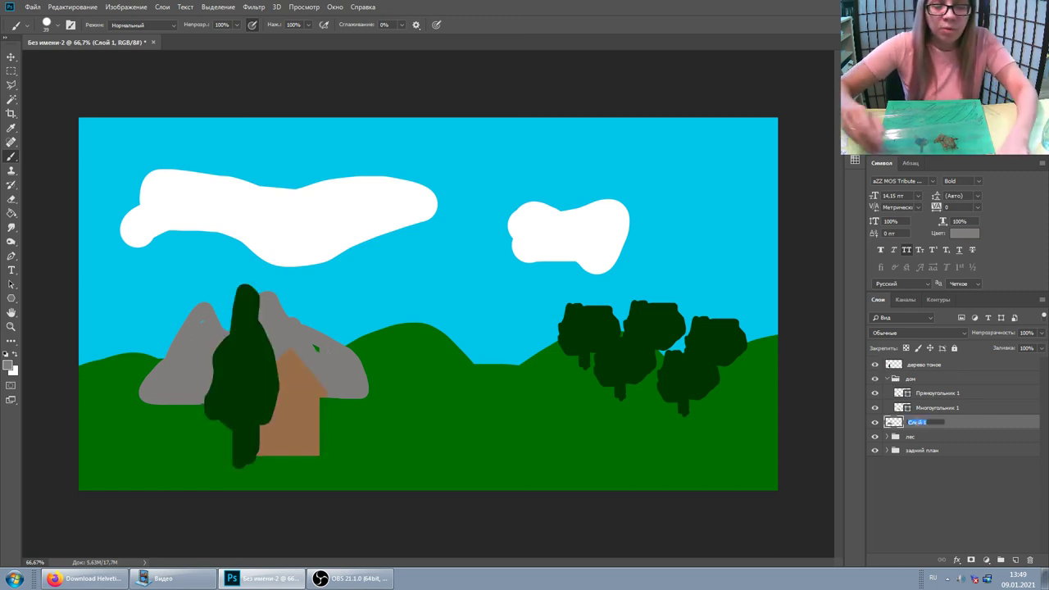
type("горы")
key("Return")
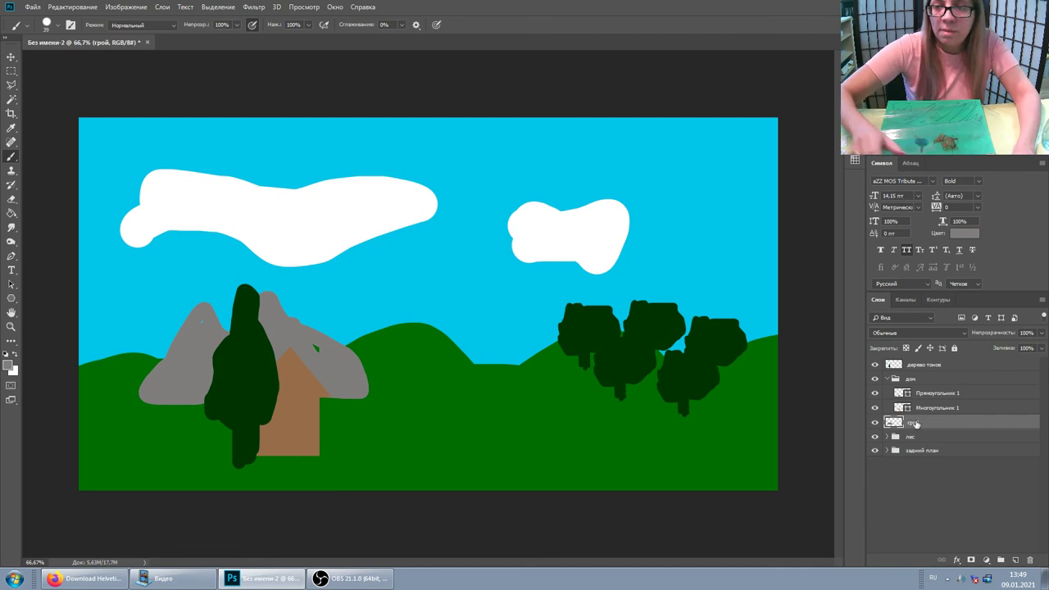
left_click(919, 438, "shift")
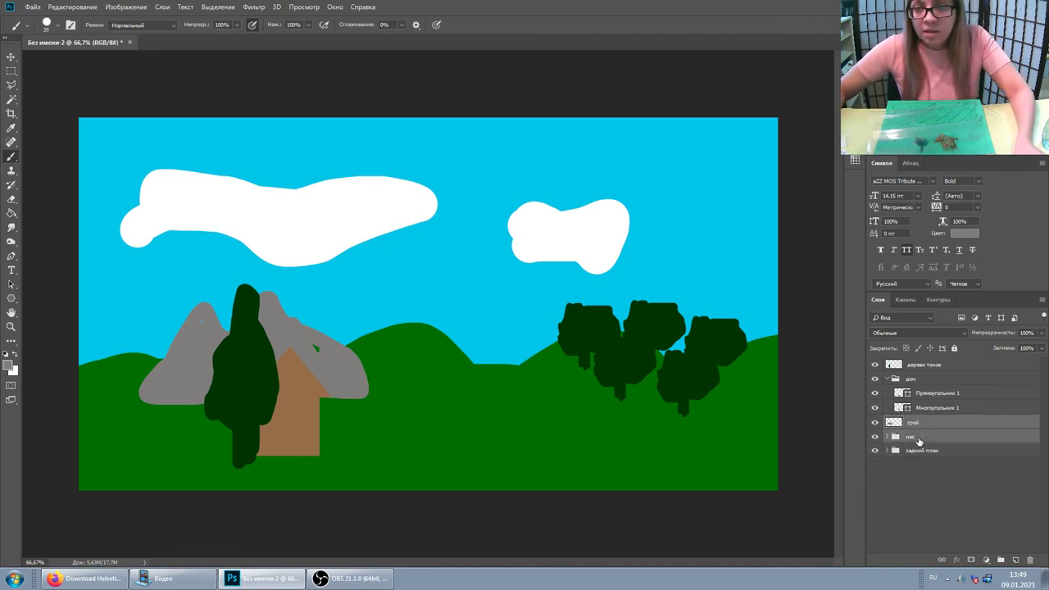
key("ctrl+g")
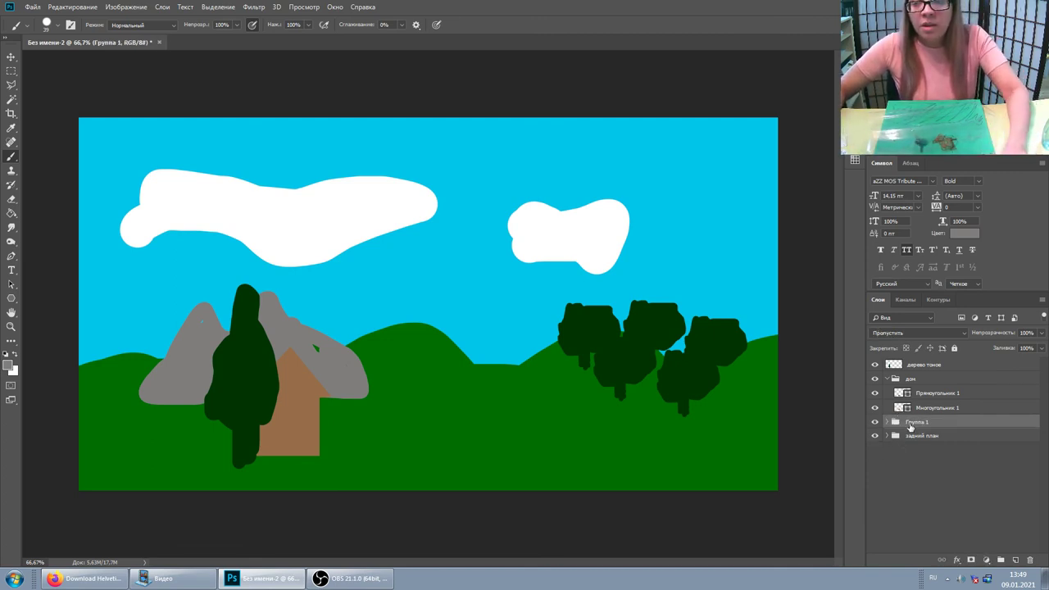
type("средний план")
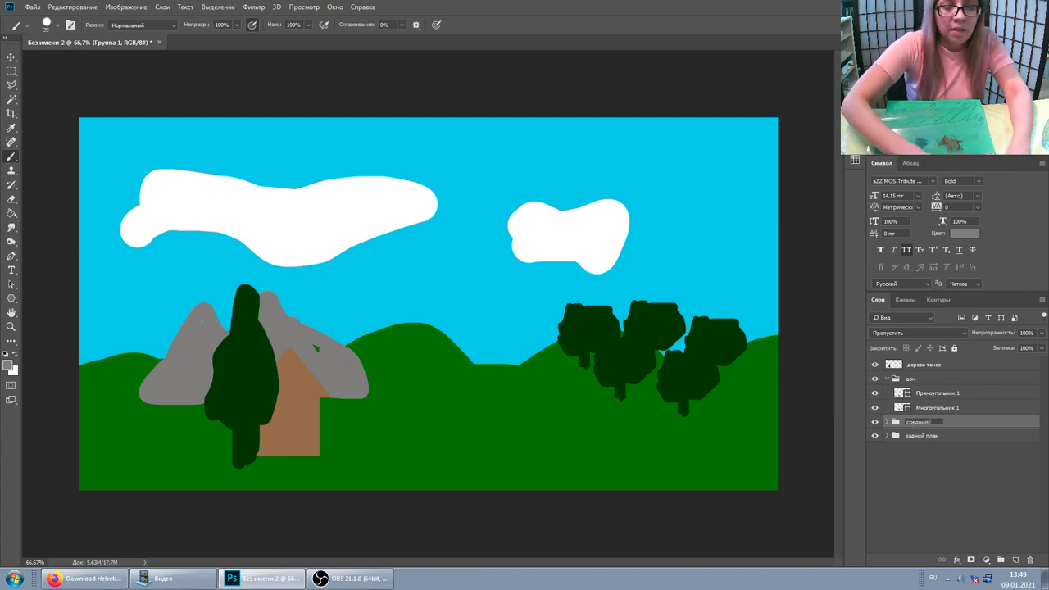
key("Return")
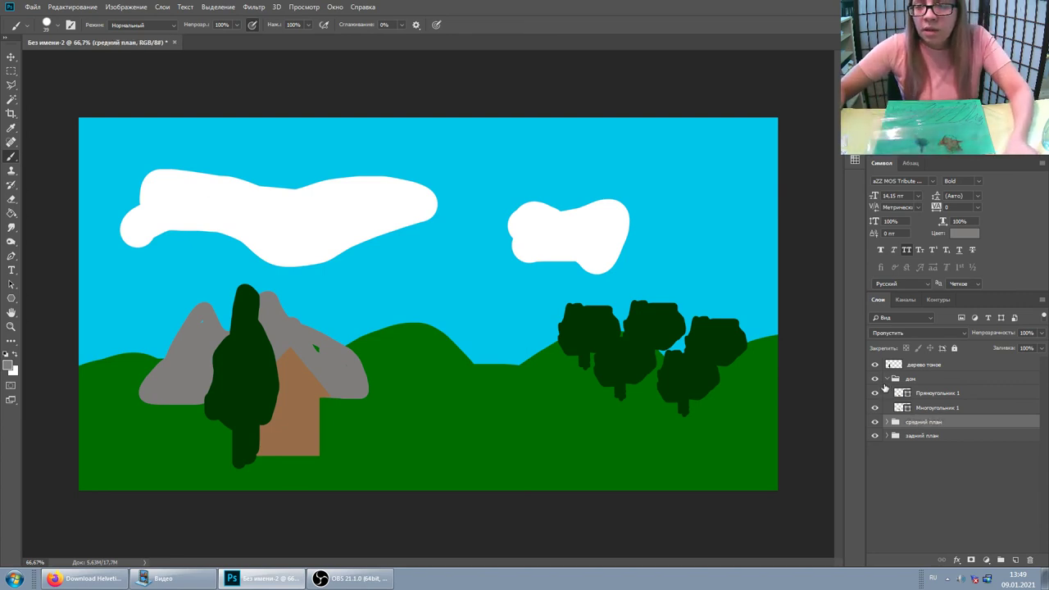
Select the tall tree layer together with the house shape layers.
left_click(886, 379)
left_click(924, 363, "shift")
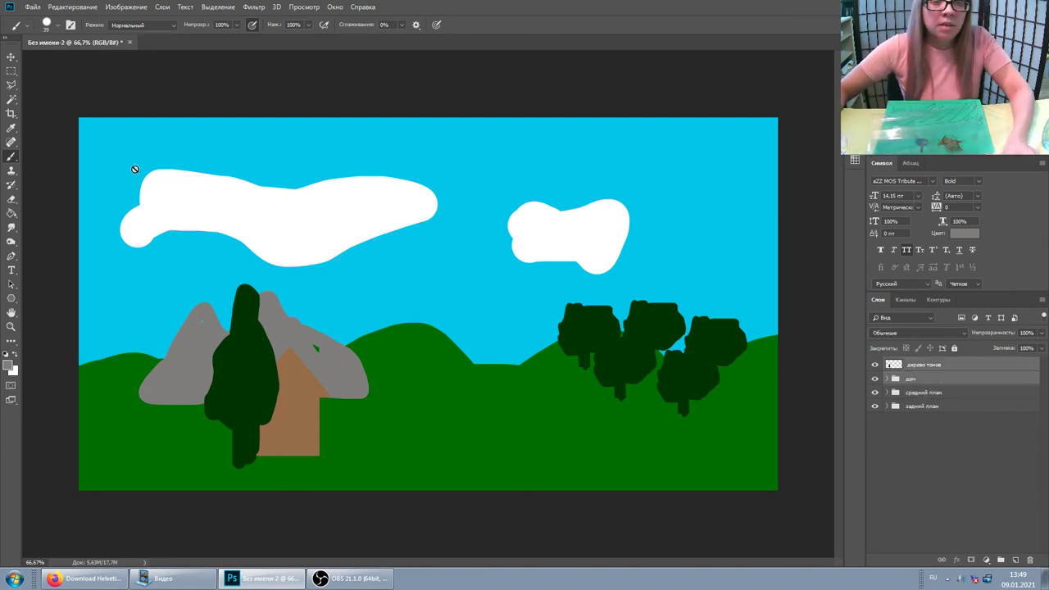
left_click(886, 379)
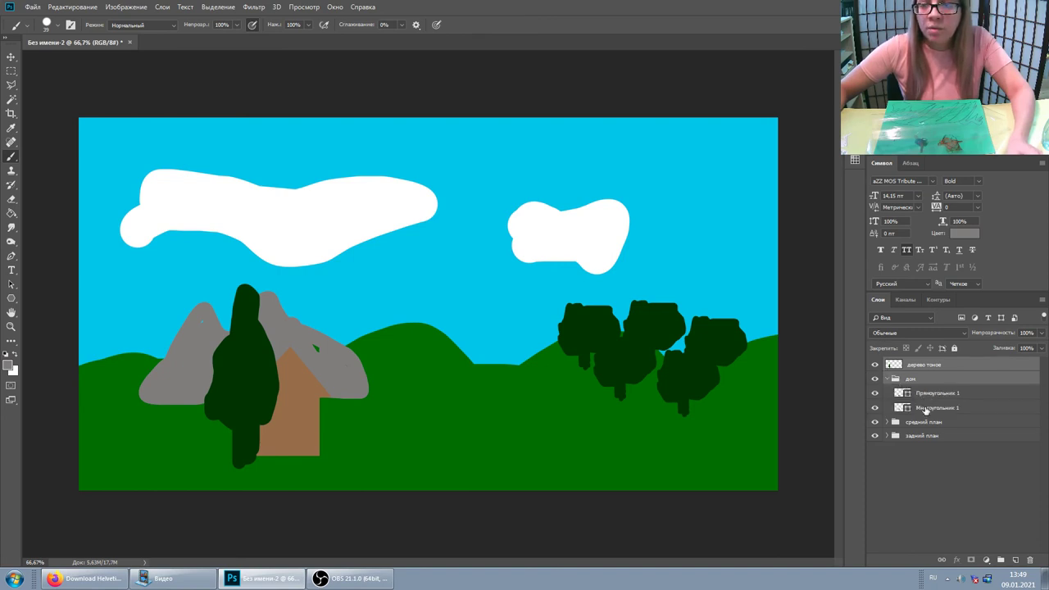
left_click(937, 408)
left_click(923, 363, "shift")
left_click(11, 56)
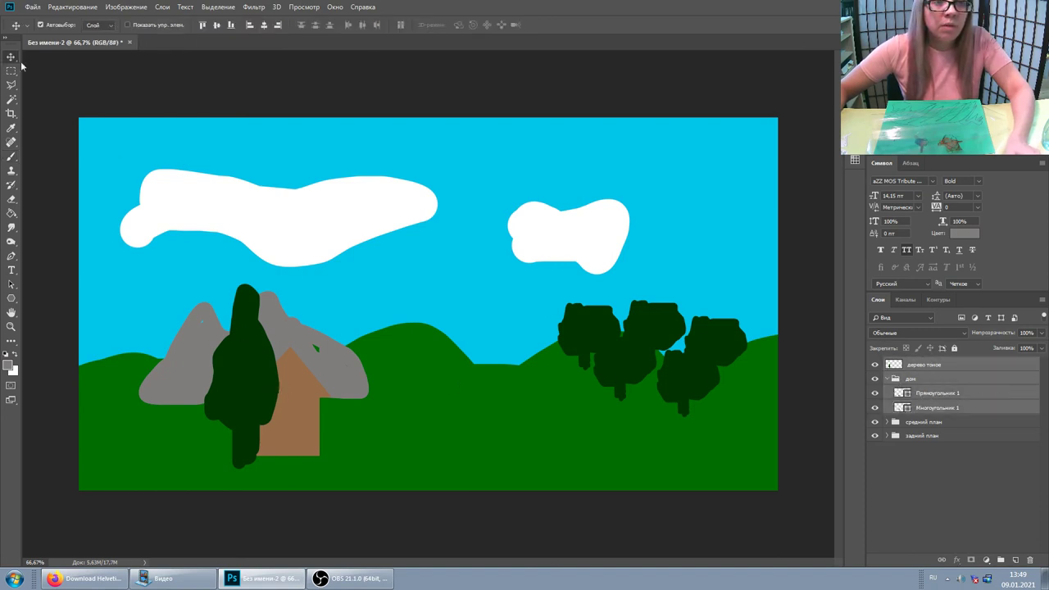
Move the tree and house right, enlarging the house to about 146% and tree to 126%.
left_click_drag(305, 426, 452, 449)
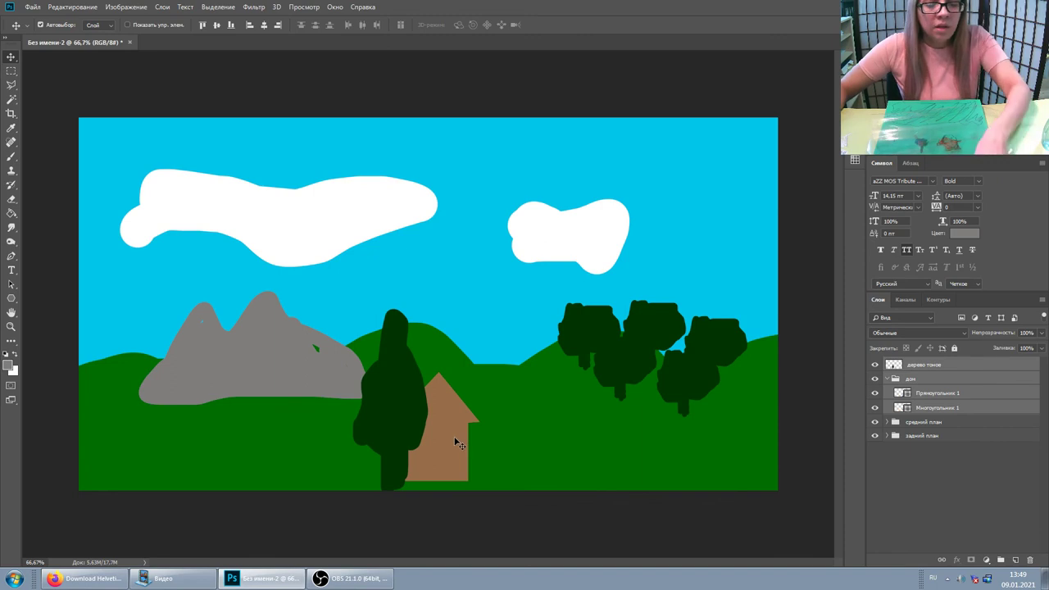
key("ctrl+t")
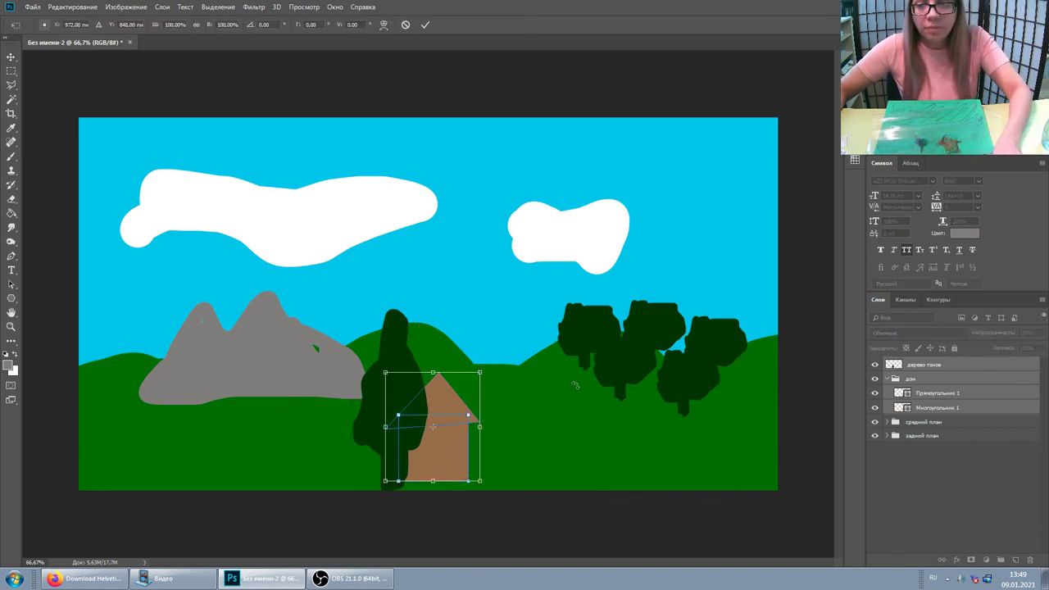
left_click_drag(489, 373, 521, 323)
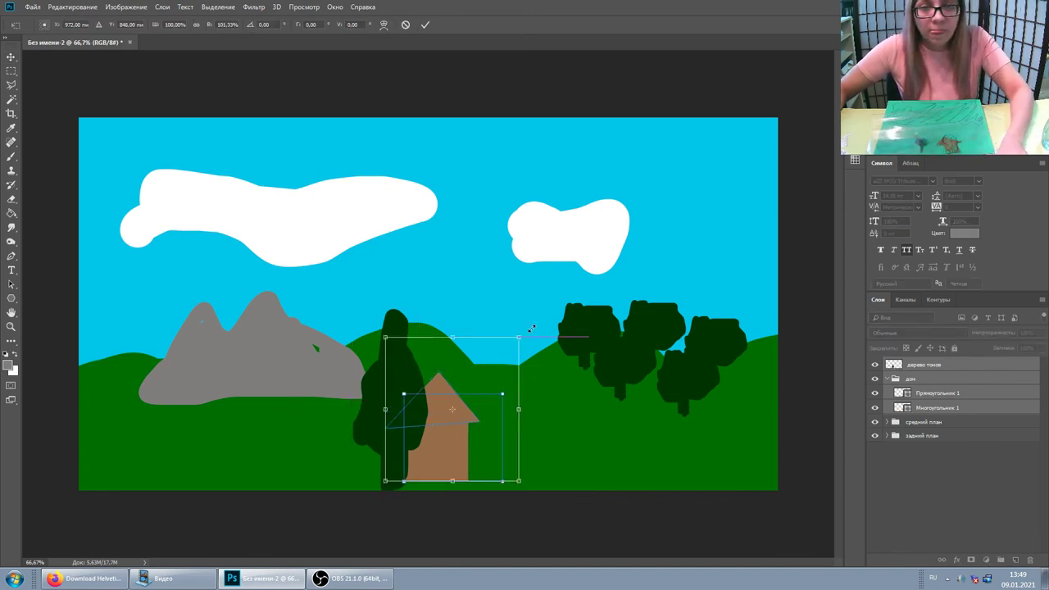
key("Return")
left_click(924, 364)
key("ctrl+t")
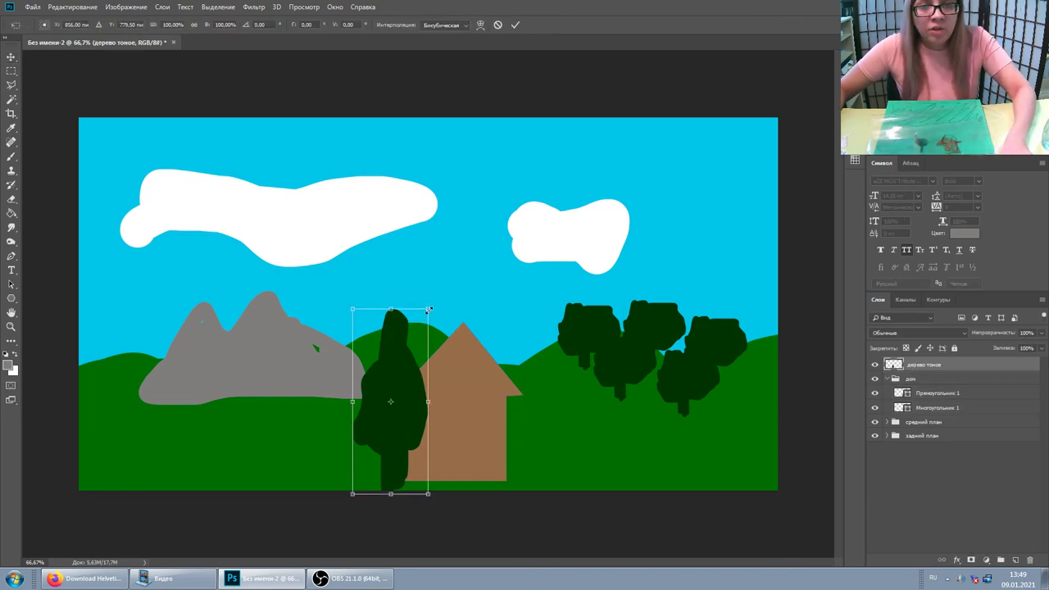
left_click_drag(427, 309, 448, 259)
left_click_drag(409, 376, 407, 373)
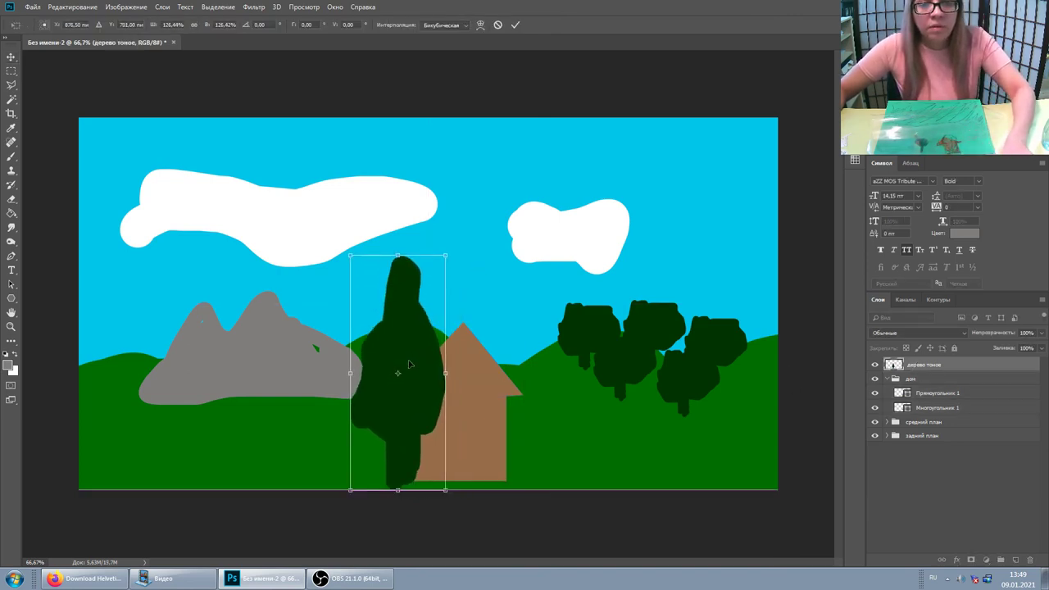
key("Return")
Group the tree and house layers together as передний план.
left_click(912, 379, "ctrl")
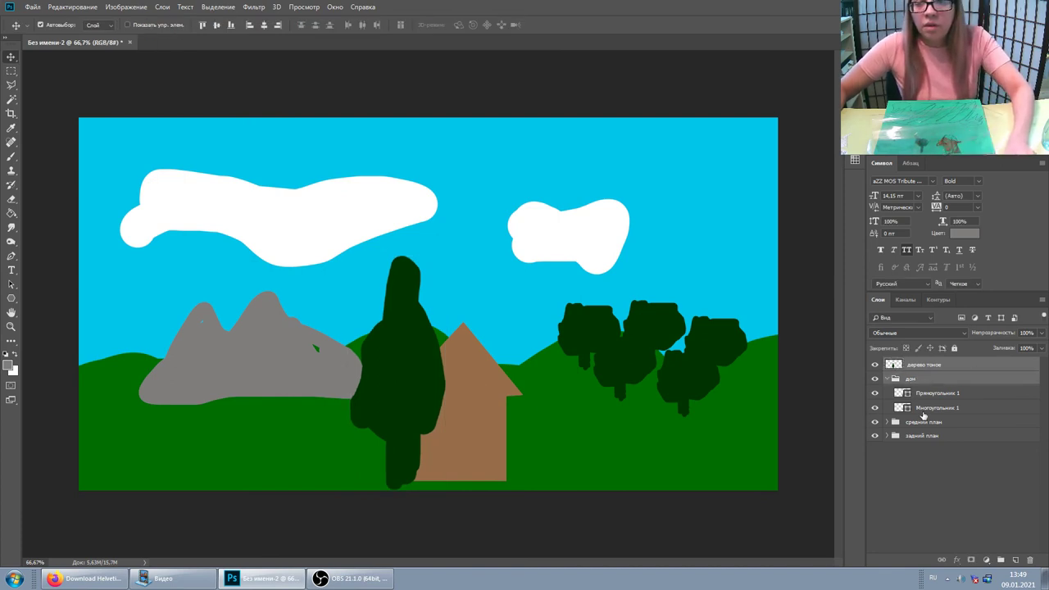
key("ctrl+g")
double_click(918, 365)
type("передний план")
key("Return")
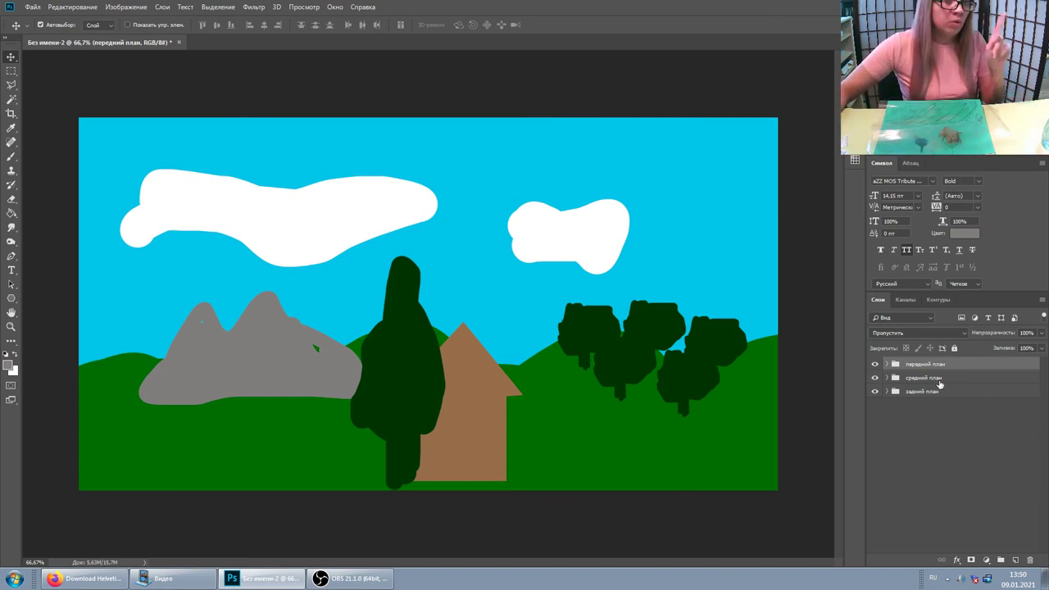
Bring the OBS Studio recorder window to the front from the taskbar.
left_click(336, 576)
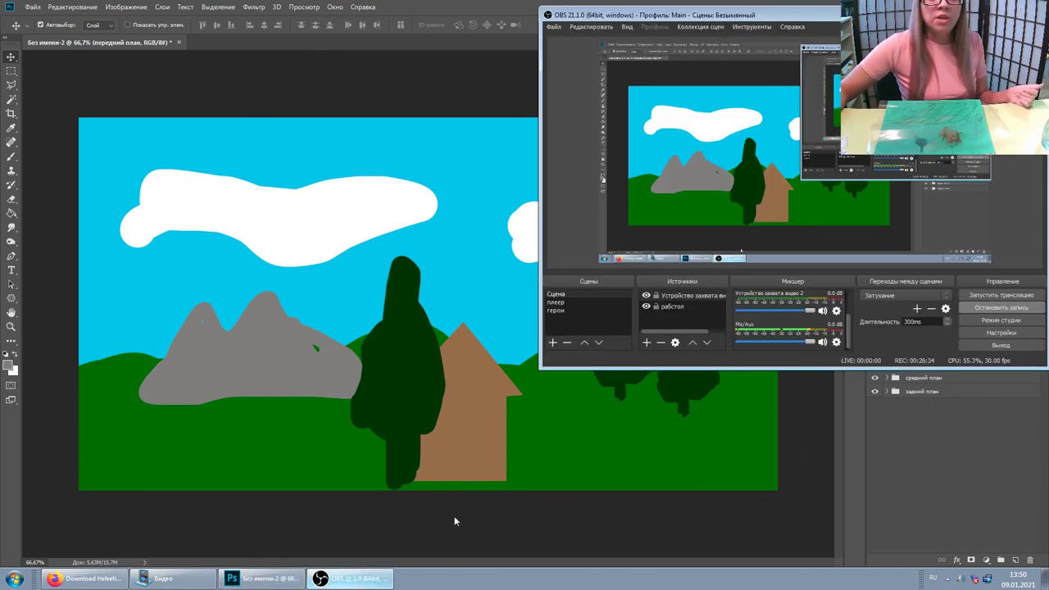